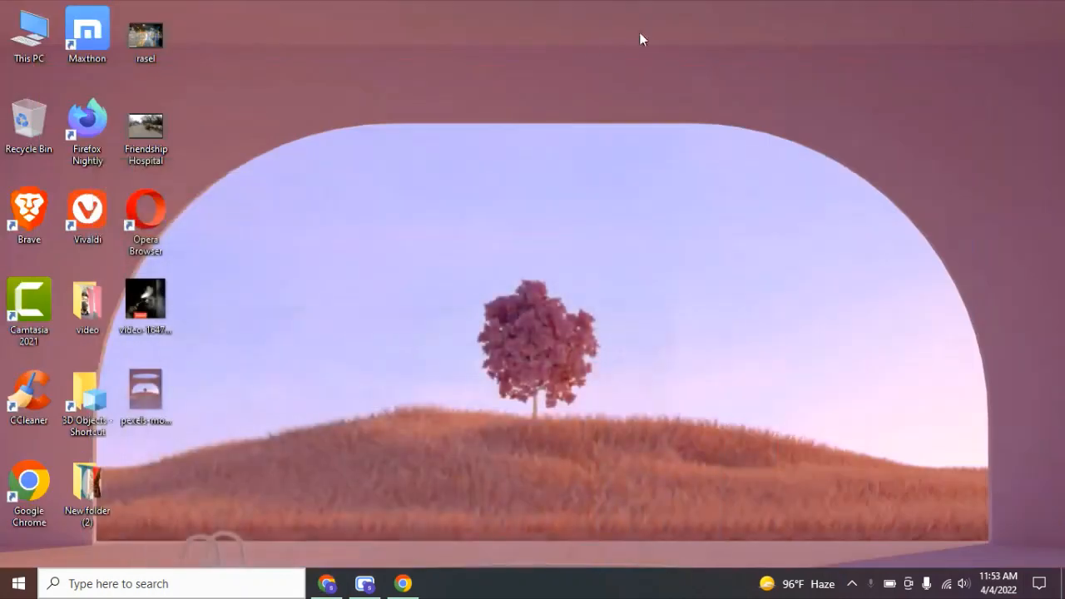
{"action": "right_click", "coordinate": [582, 43]}
{"action": "right_click", "coordinate": [621, 89]}
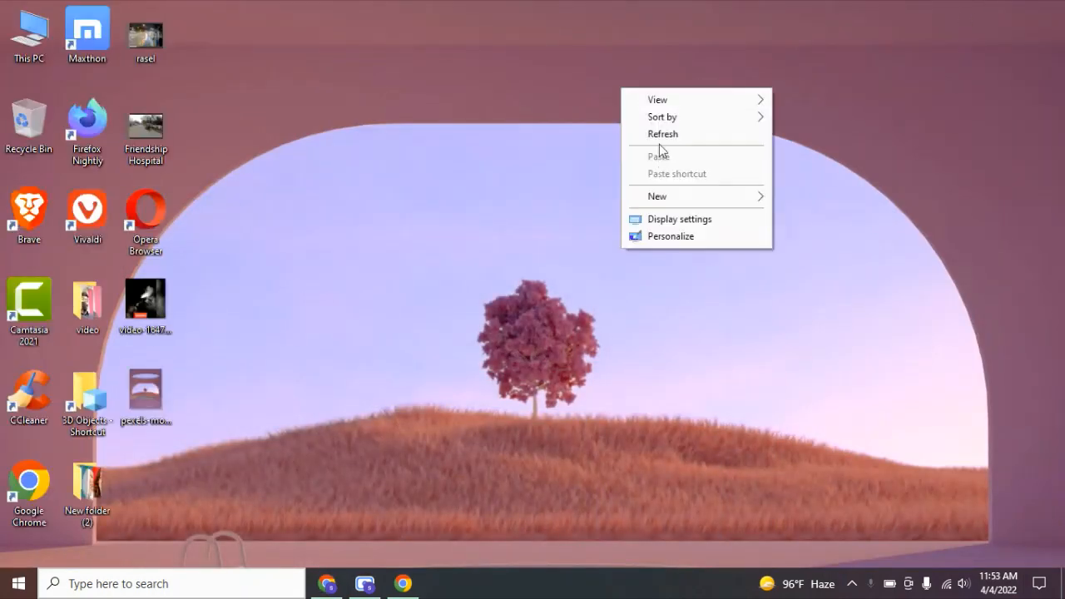
{"action": "left_click", "coordinate": [660, 135]}
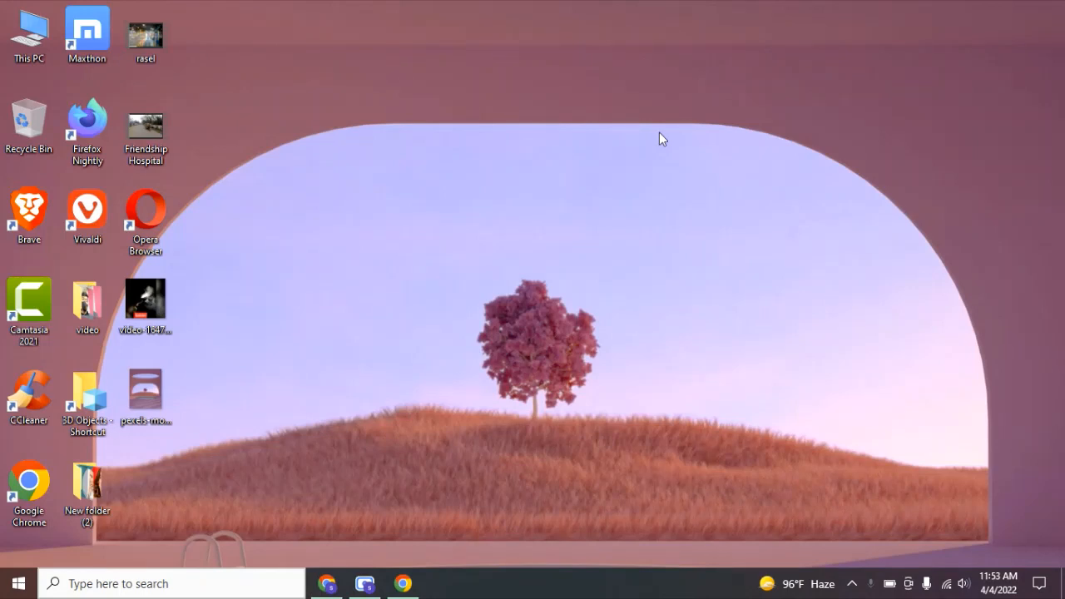
{"action": "right_click", "coordinate": [337, 96]}
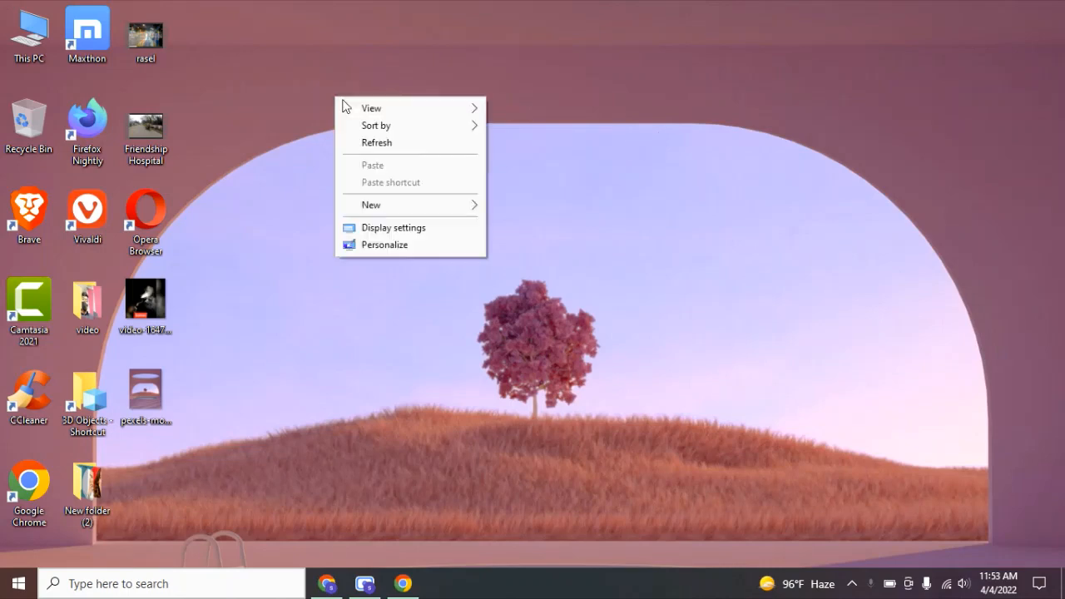
{"action": "left_click", "coordinate": [397, 145]}
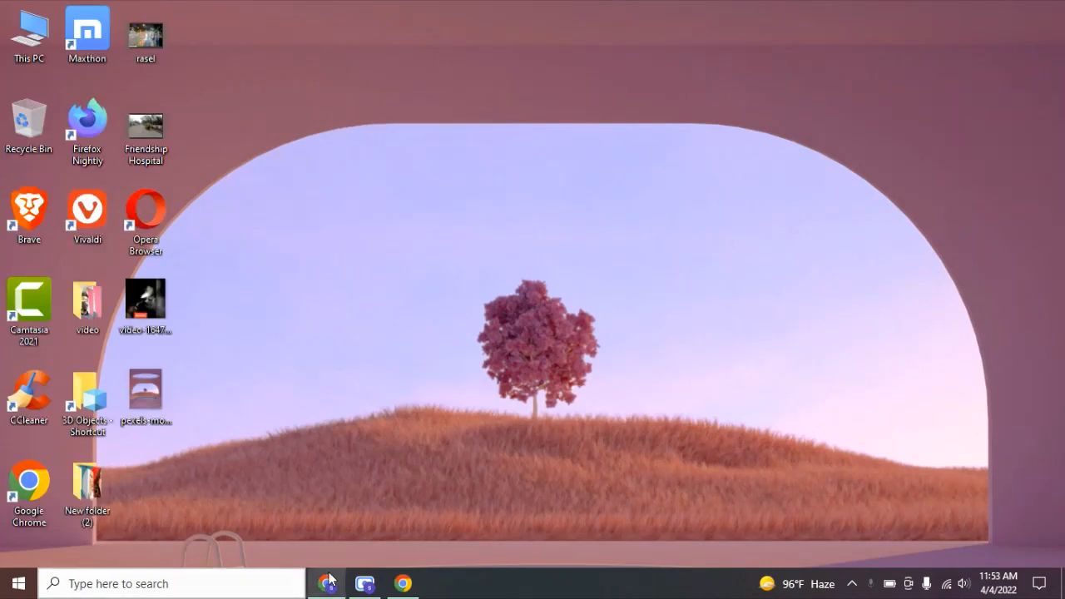
- Launch Adobe Illustrator 2020 and maximize its window
{"action": "left_click", "coordinate": [18, 583]}
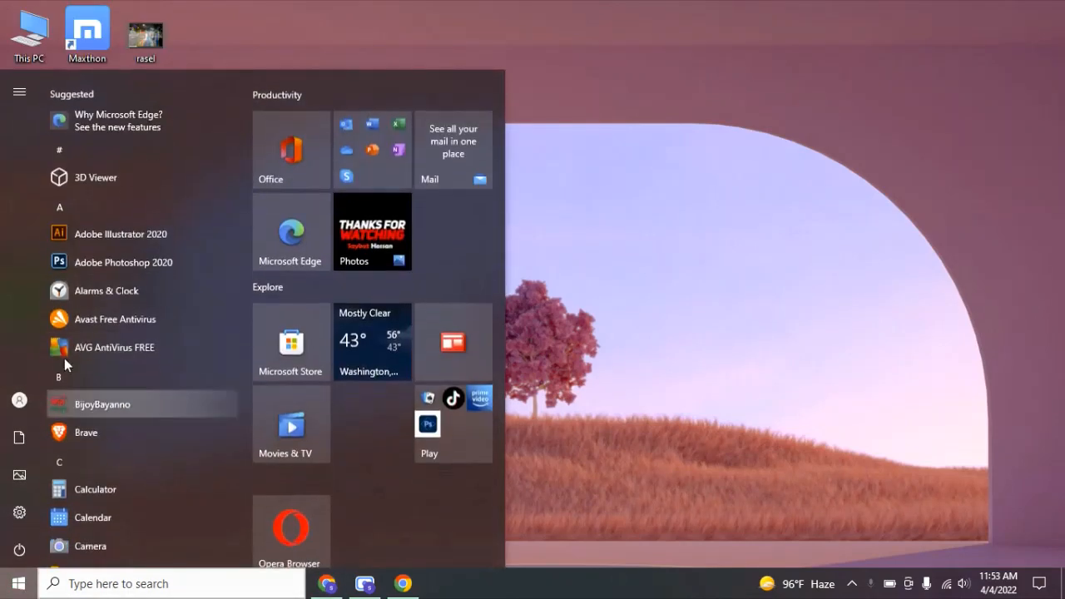
{"action": "left_click", "coordinate": [119, 234]}
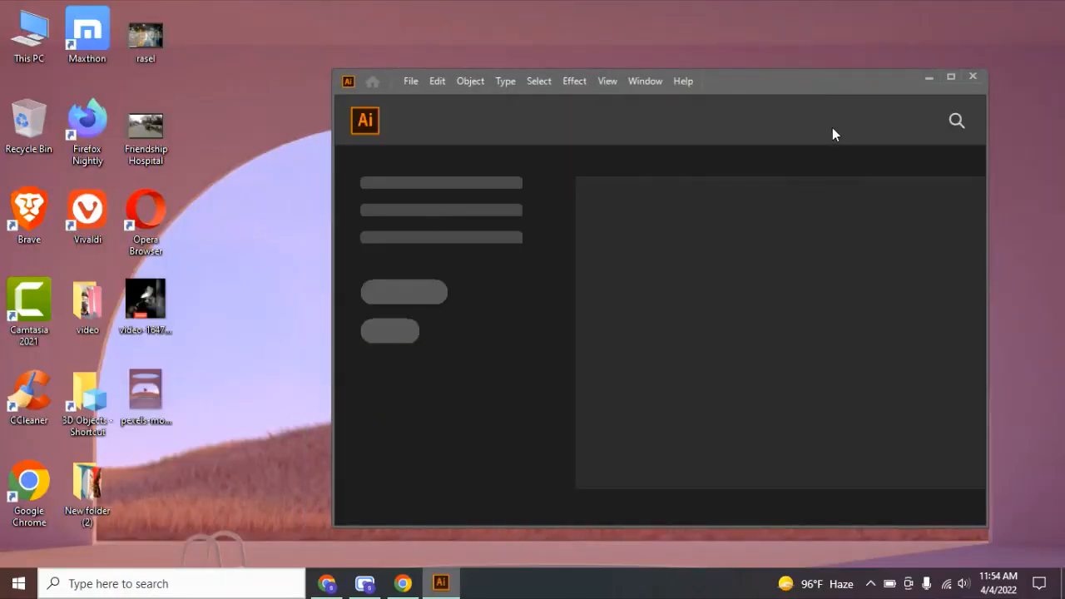
{"action": "left_click", "coordinate": [950, 77]}
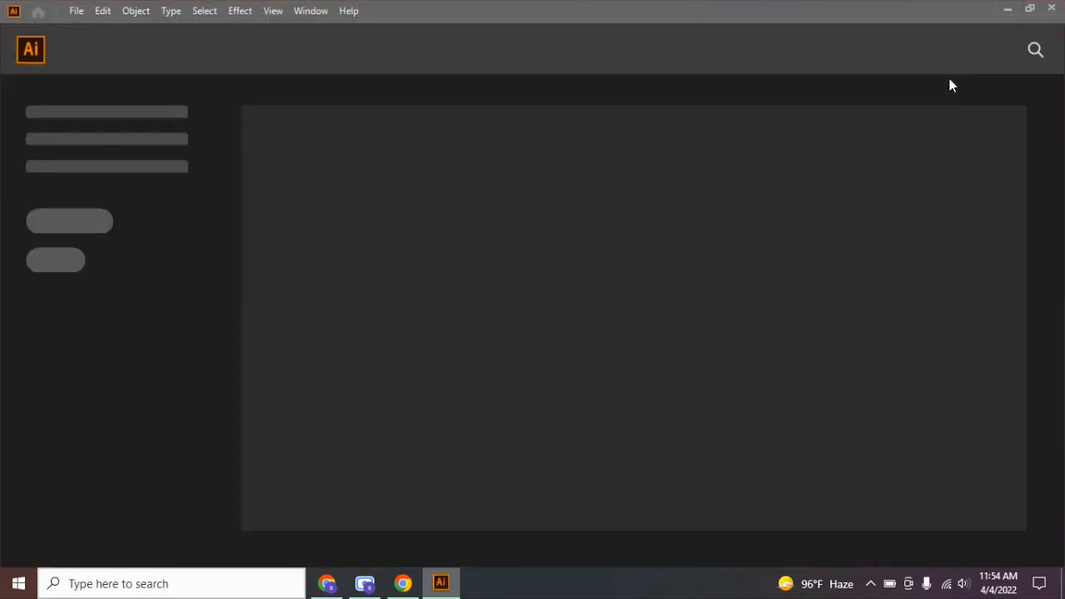
- Create a new landscape Letter document, 11 x 8.5 in, with one artboard and CMYK color mode
{"action": "left_click", "coordinate": [76, 11]}
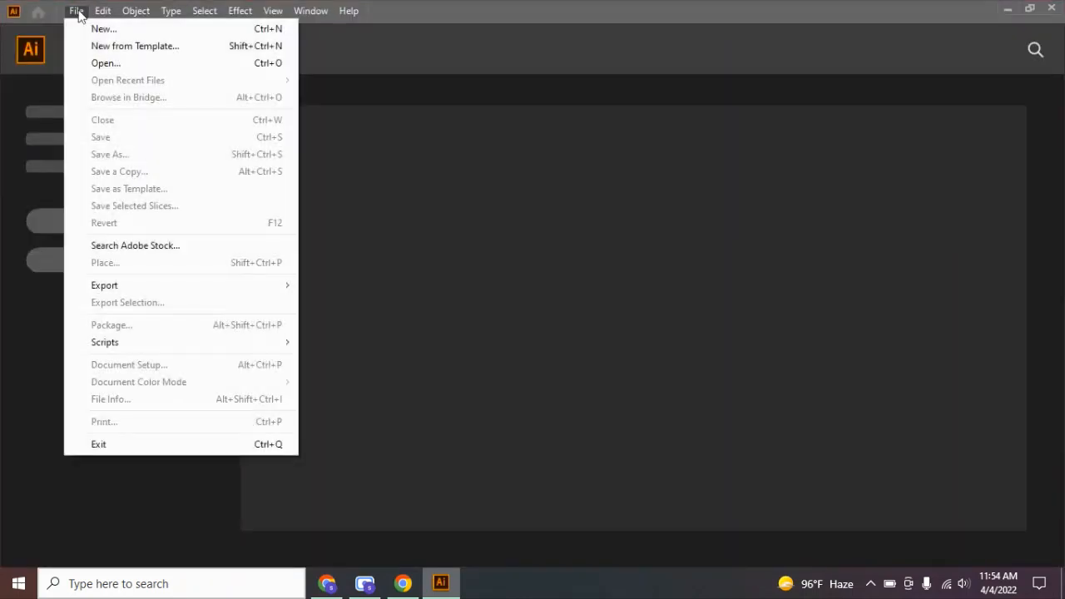
{"action": "left_click", "coordinate": [119, 33]}
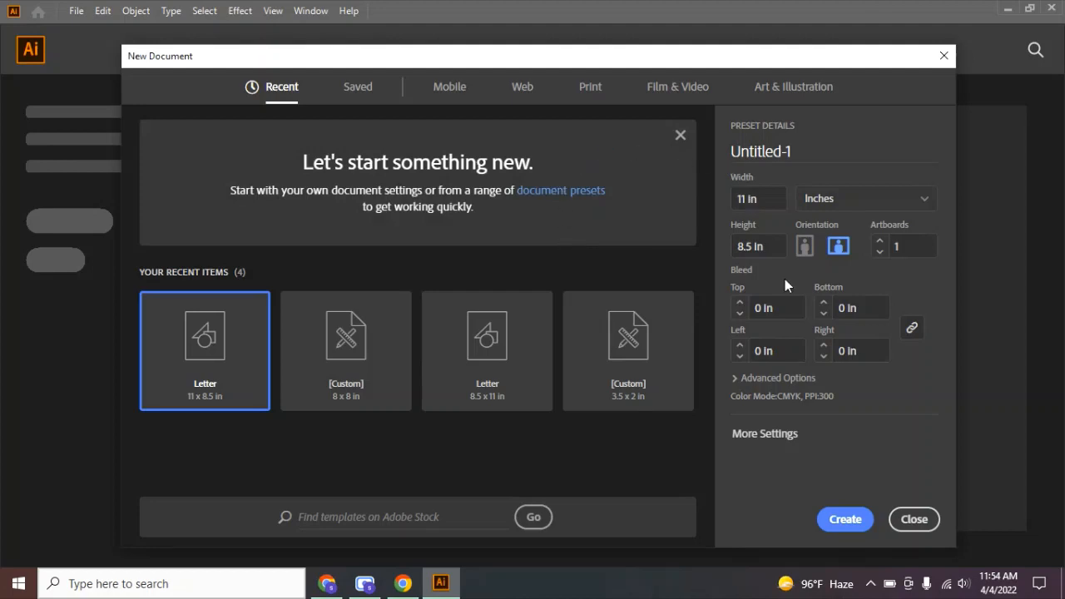
{"action": "left_click", "coordinate": [844, 520]}
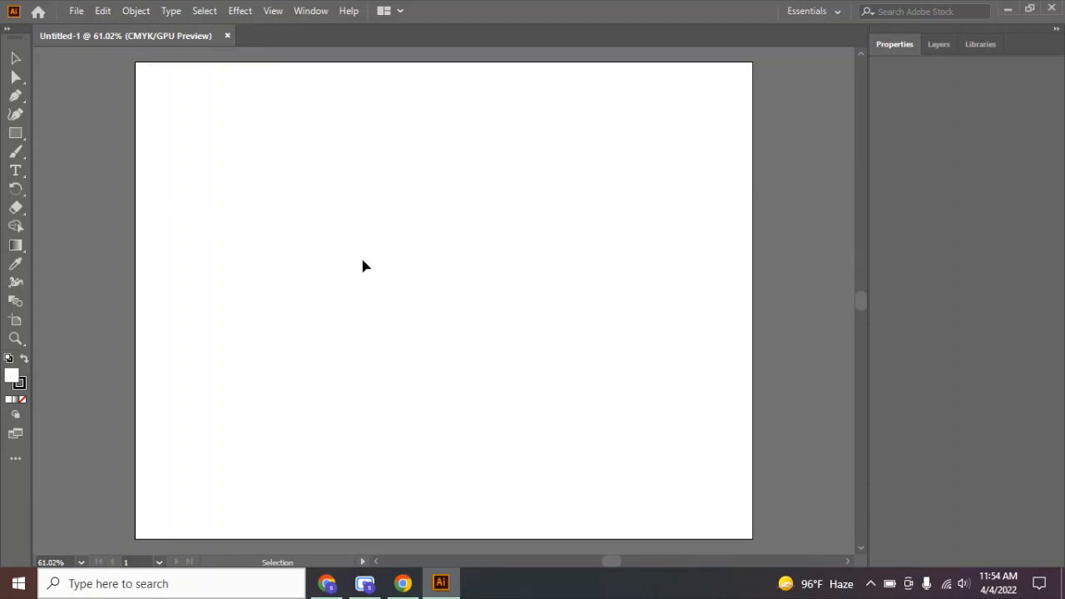
- Draw a circle about 3.02 in across near the middle of the artboard with the Ellipse tool
{"action": "left_click", "coordinate": [15, 133]}
{"action": "left_click", "coordinate": [88, 152]}
{"action": "mouse_move", "coordinate": [394, 175]}
{"action": "left_mouse_down"}
{"action": "mouse_move", "coordinate": [480, 257]}
{"action": "mouse_move", "coordinate": [514, 309]}
{"action": "mouse_move", "coordinate": [540, 308]}
{"action": "mouse_move", "coordinate": [527, 323]}
{"action": "mouse_move", "coordinate": [563, 352]}
{"action": "mouse_move", "coordinate": [562, 342]}
{"action": "left_mouse_up"}
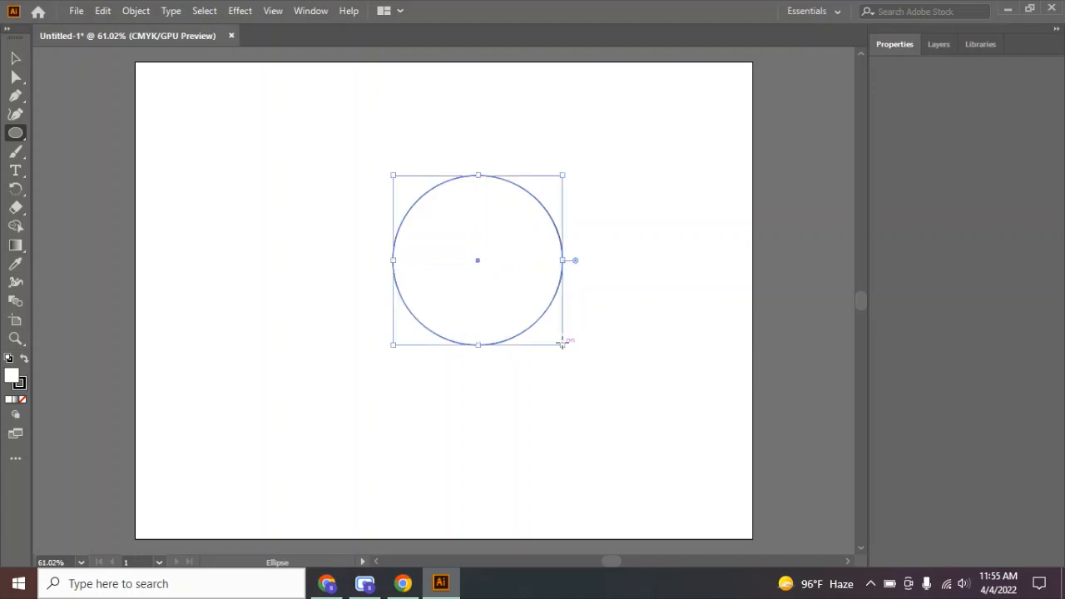
- Remove the circle's fill so only its black stroke remains, and close the floating color settings
{"action": "left_click", "coordinate": [21, 396]}
{"action": "left_click", "coordinate": [20, 386]}
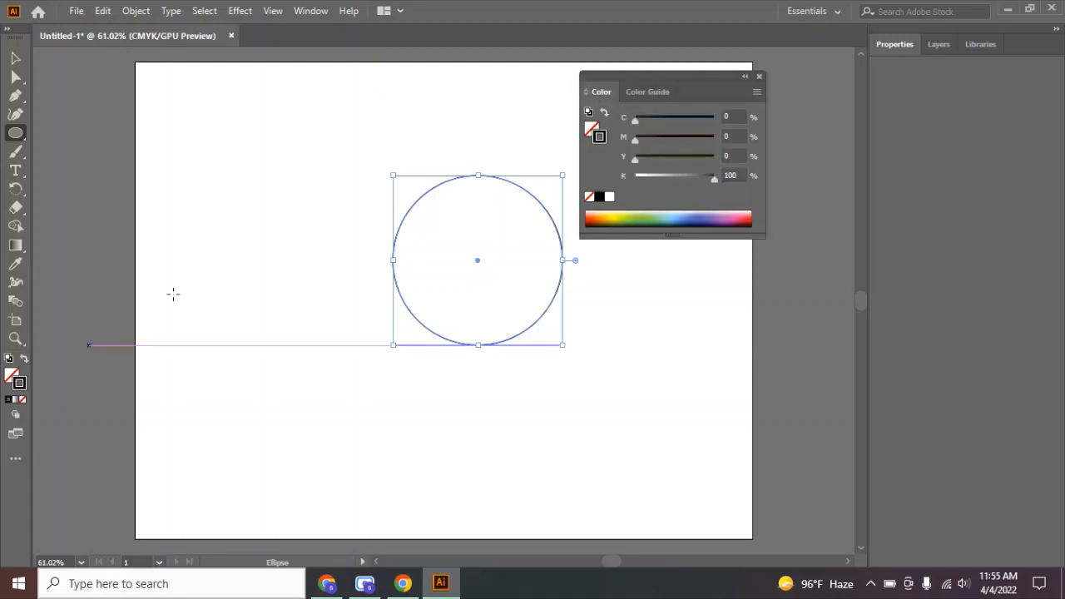
{"action": "left_click", "coordinate": [15, 57]}
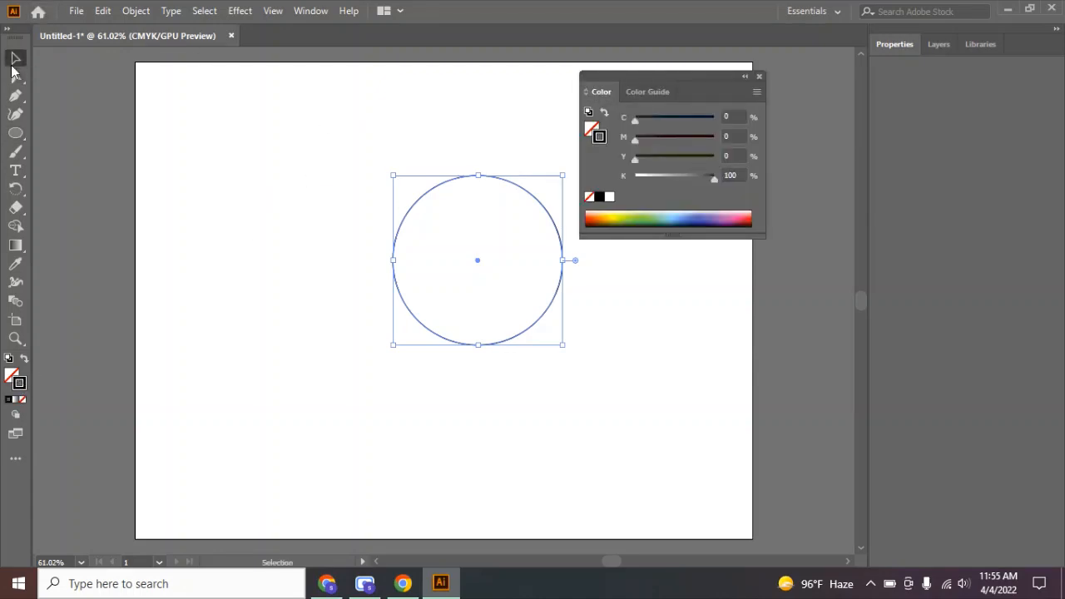
{"action": "left_click", "coordinate": [242, 67]}
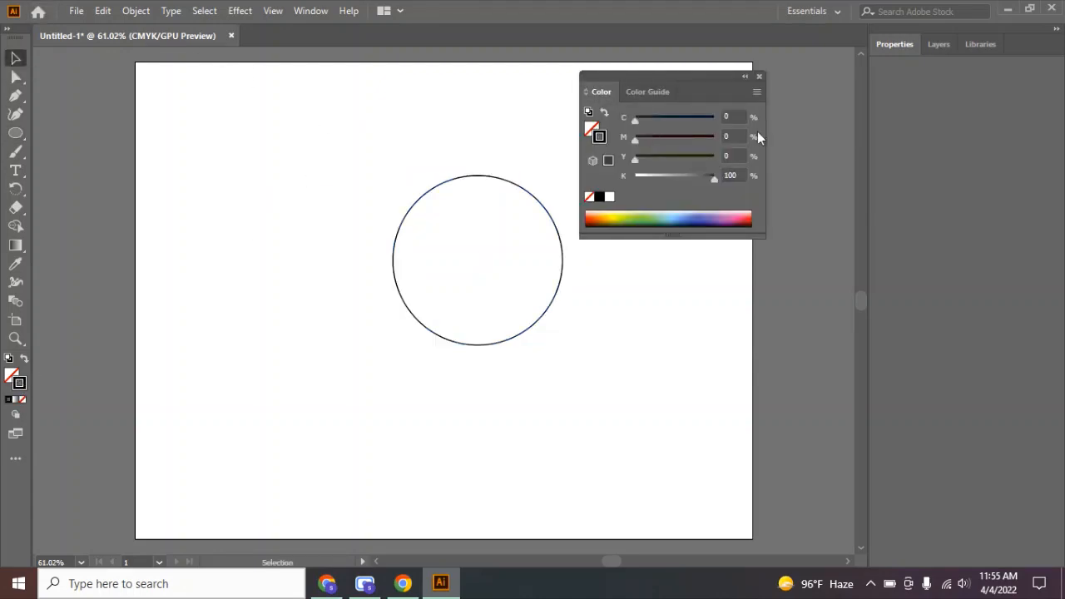
{"action": "left_click", "coordinate": [760, 76]}
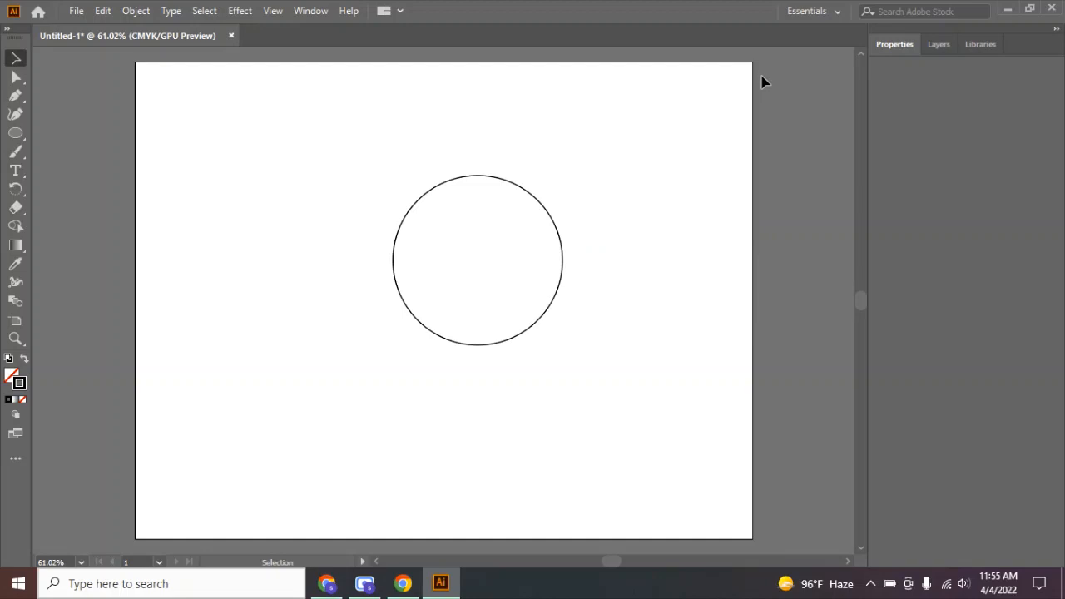
- Move the circle up to the upper middle of the artboard
{"action": "left_click", "coordinate": [444, 183]}
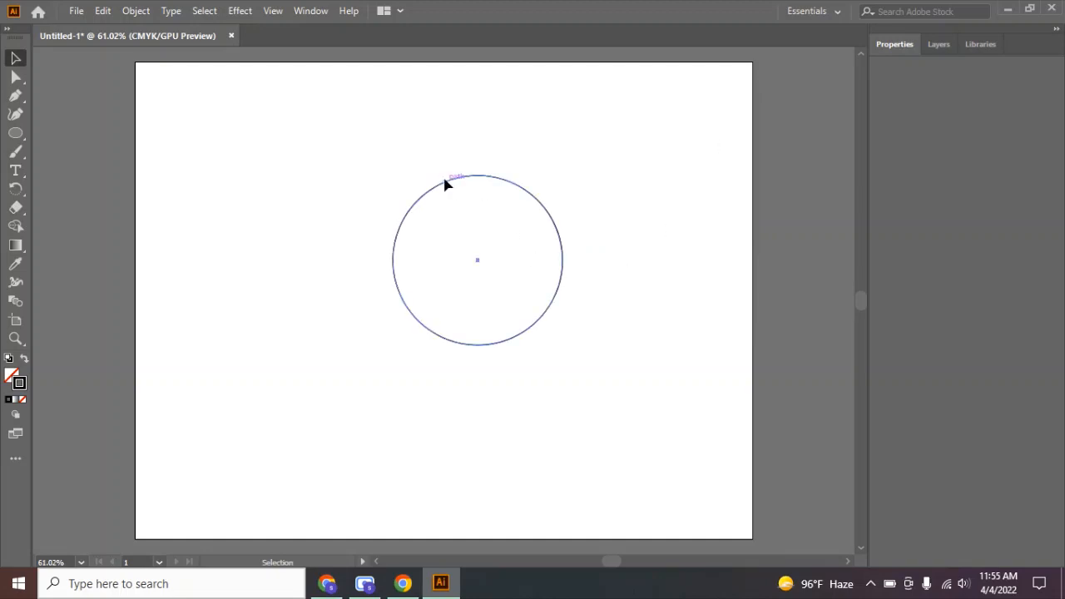
{"action": "left_click_drag", "start_coordinate": [443, 183], "coordinate": [421, 122]}
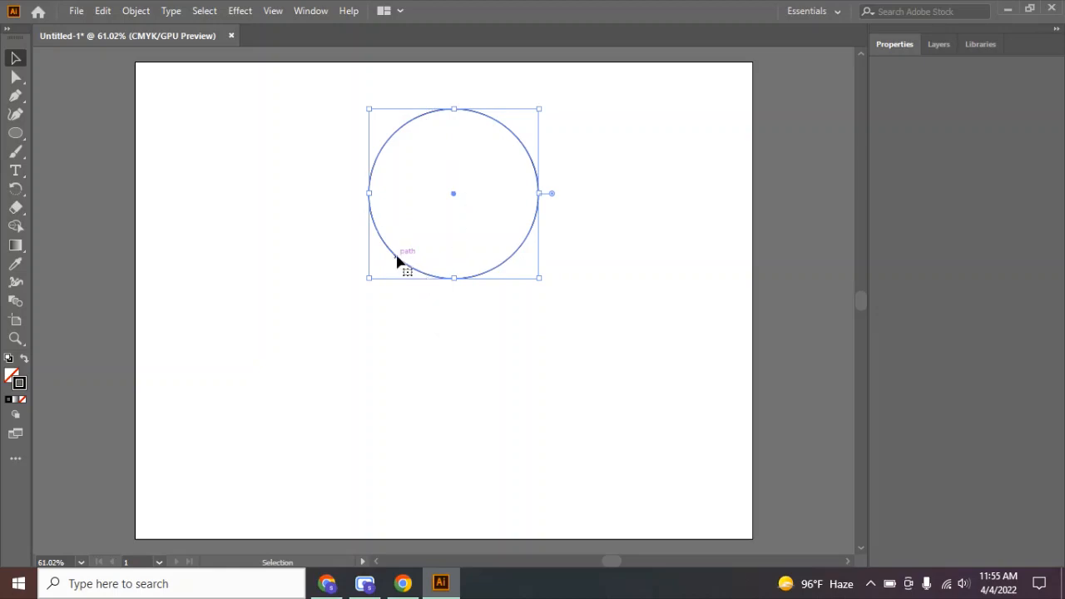
{"action": "key", "text": "a"}
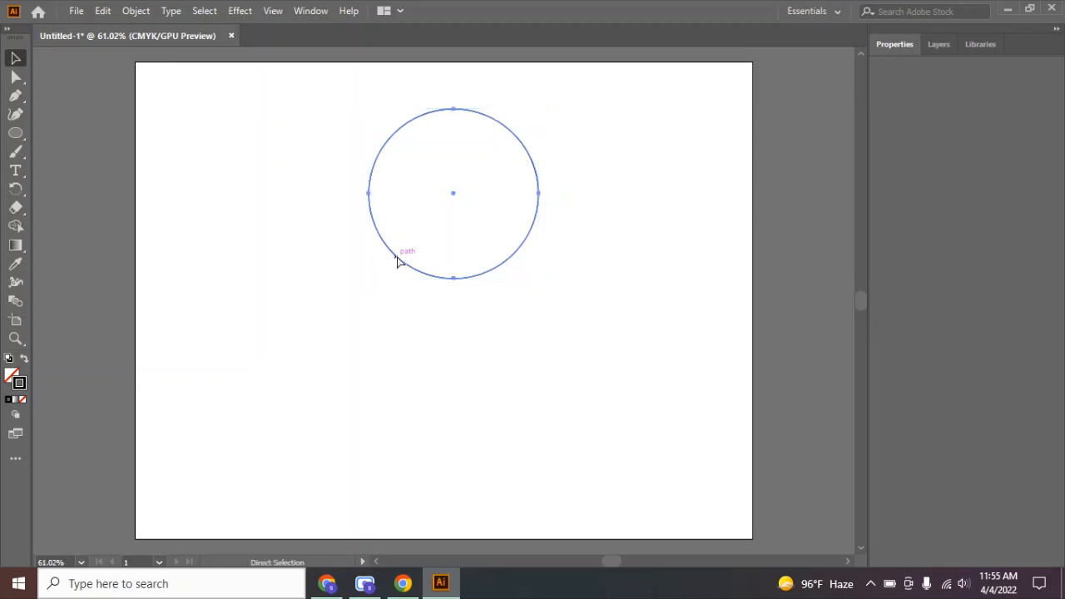
{"action": "key", "text": "v"}
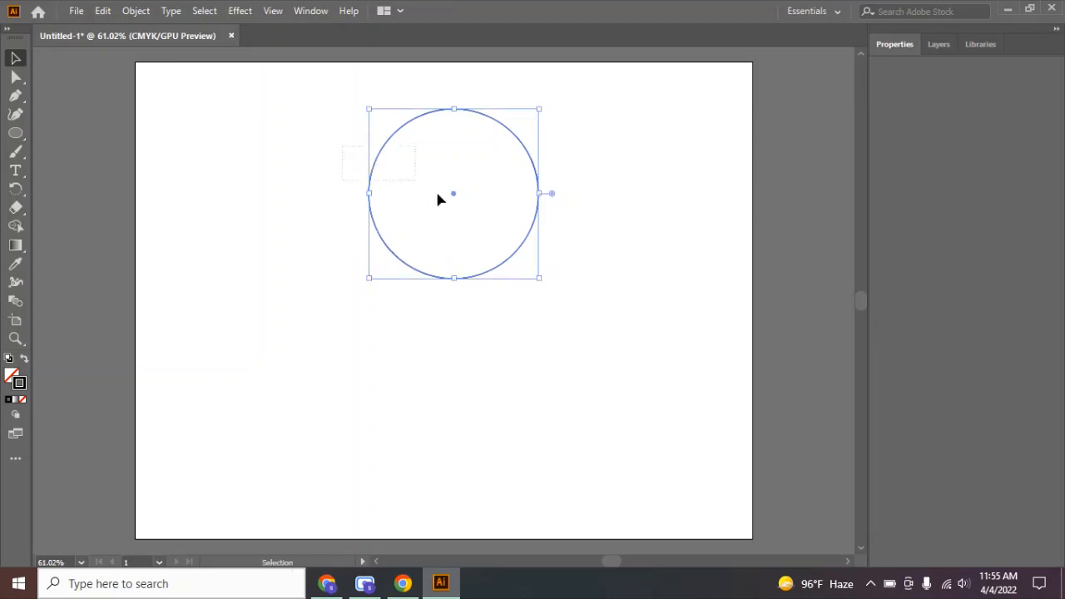
{"action": "key", "text": "a"}
{"action": "key", "text": "v"}
{"action": "key", "text": "a"}
{"action": "key", "text": "v"}
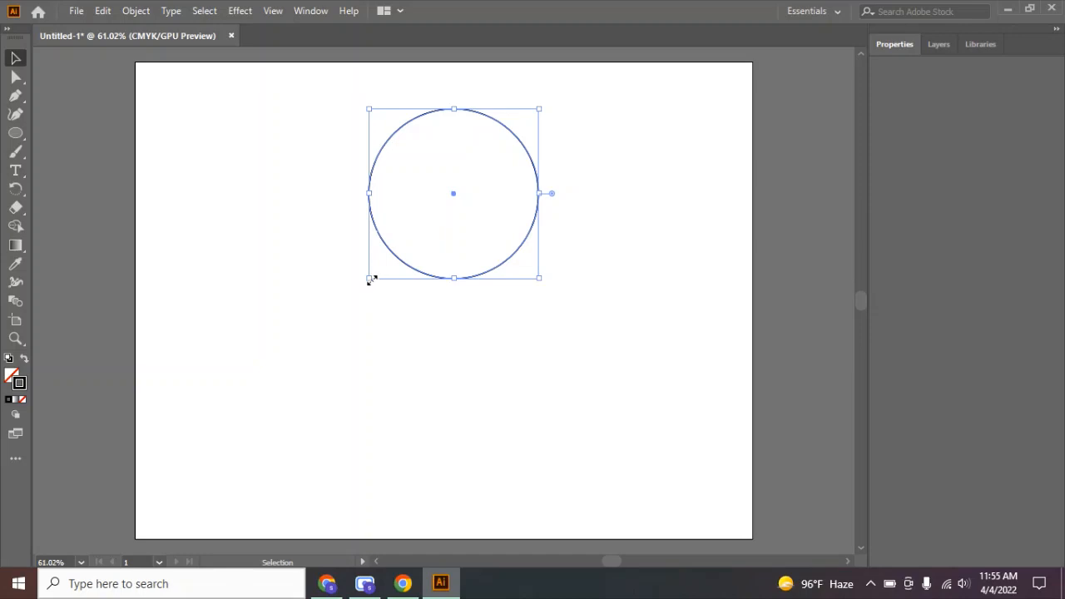
- Create a small concentric copy of the circle, scaled down proportionally about the large circle's center
{"action": "key", "text": "shift"}
{"action": "left_click_drag", "start_coordinate": [371, 281], "coordinate": [421, 207]}
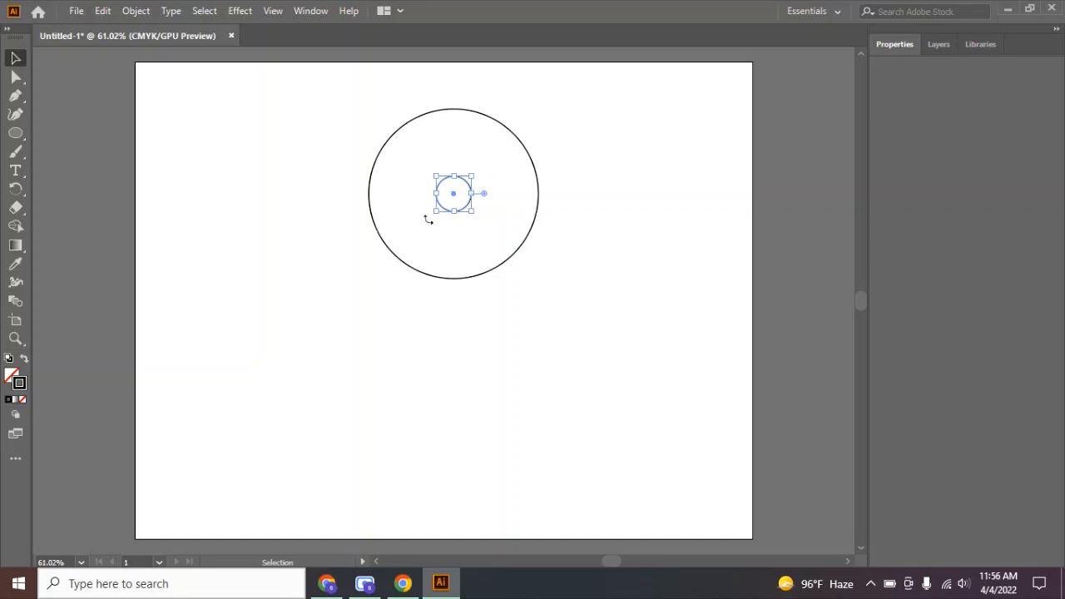
- Duplicate the small center circle in place and enlarge the copy up and right to about 1.82 in, meeting the large circle's top and right extents
{"action": "key", "text": "ctrl"}
{"action": "key", "text": "ctrl"}
{"action": "key", "text": "shift"}
{"action": "mouse_move", "coordinate": [434, 213]}
{"action": "left_mouse_down"}
{"action": "mouse_move", "coordinate": [425, 231]}
{"action": "mouse_move", "coordinate": [434, 215]}
{"action": "left_mouse_up"}
{"action": "left_click_drag", "start_coordinate": [470, 175], "coordinate": [538, 96]}
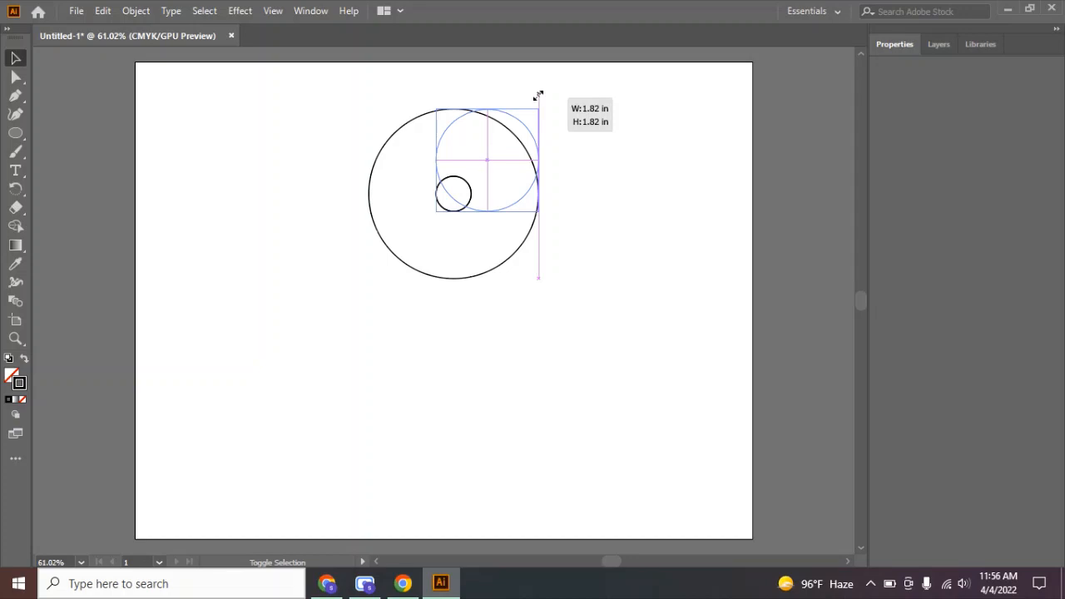
{"action": "left_click_drag", "start_coordinate": [538, 95], "coordinate": [536, 94]}
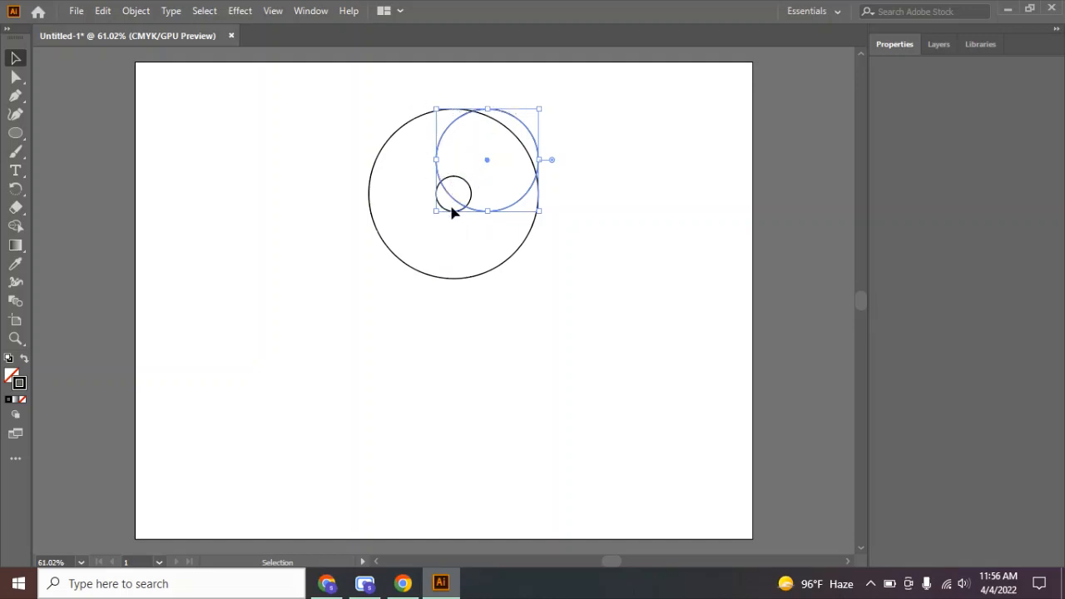
- Duplicate the small center circle in place again and enlarge the copy proportionally down and right to the large circle's bottom and right extents
{"action": "left_click", "coordinate": [433, 221]}
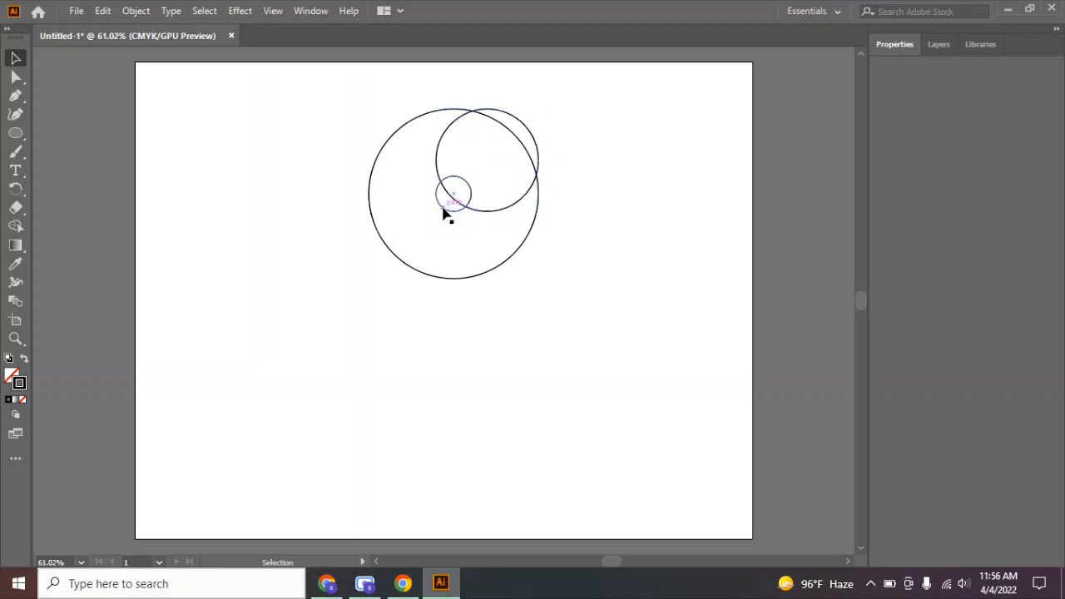
{"action": "left_click", "coordinate": [442, 209]}
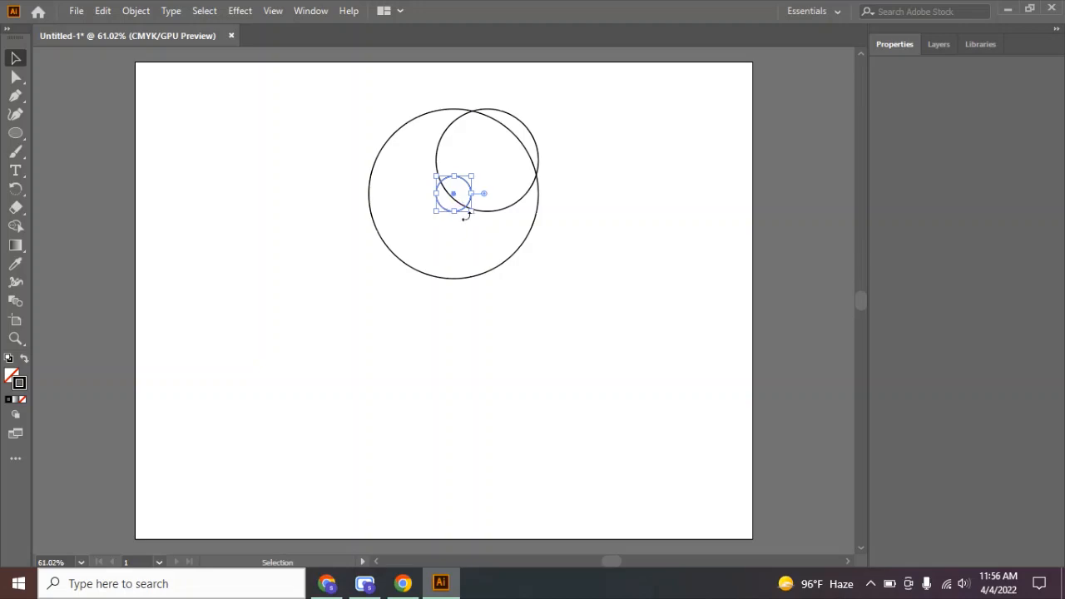
{"action": "key", "text": "ctrl+c"}
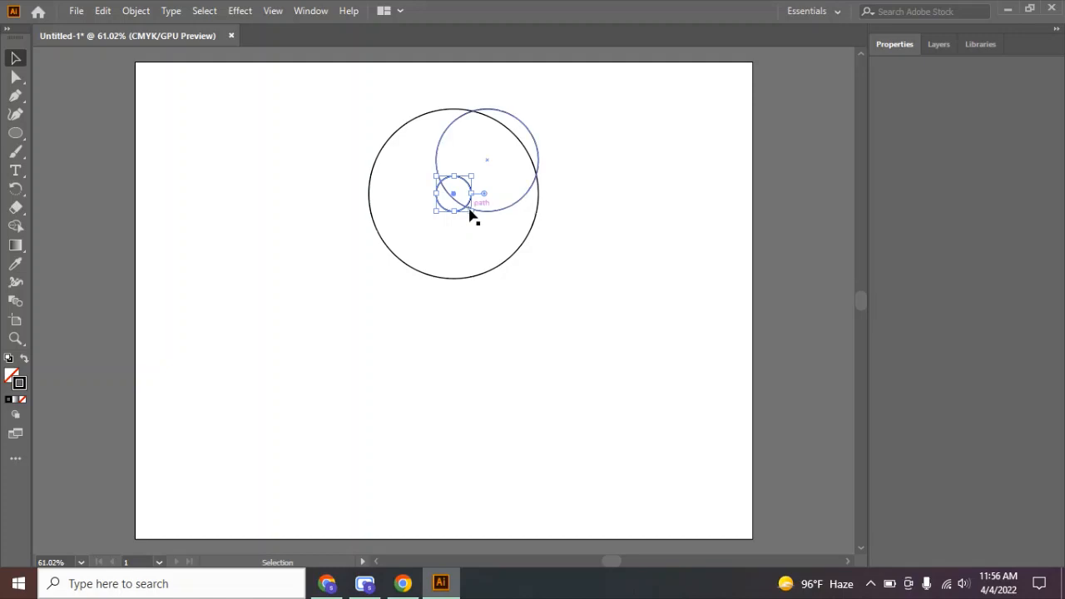
{"action": "left_click_drag", "start_coordinate": [471, 213], "coordinate": [537, 280]}
{"action": "key", "text": "ctrl+z"}
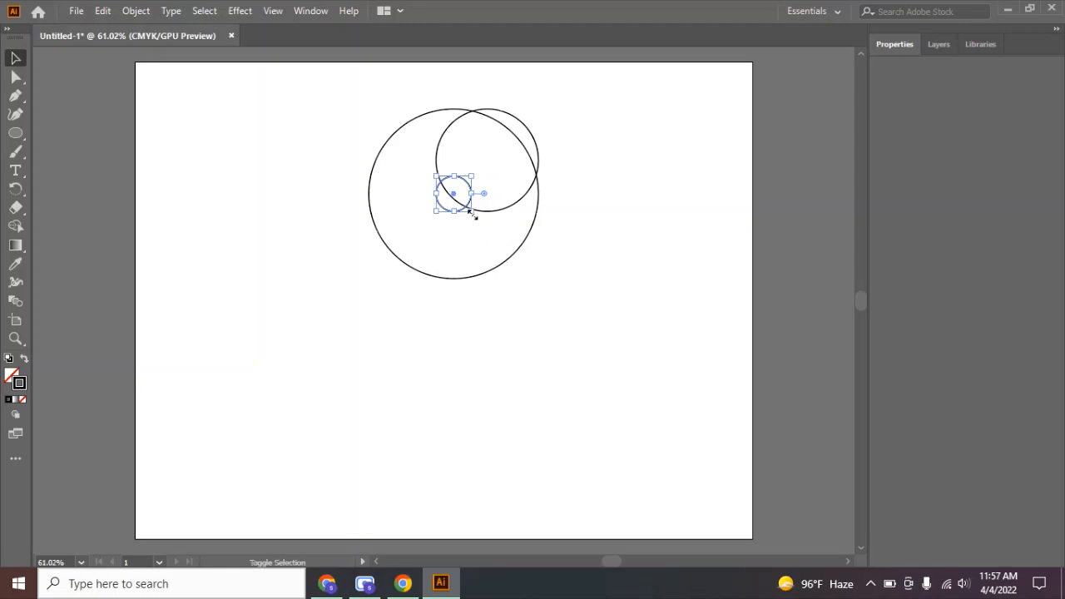
{"action": "left_click_drag", "start_coordinate": [472, 213], "coordinate": [541, 291]}
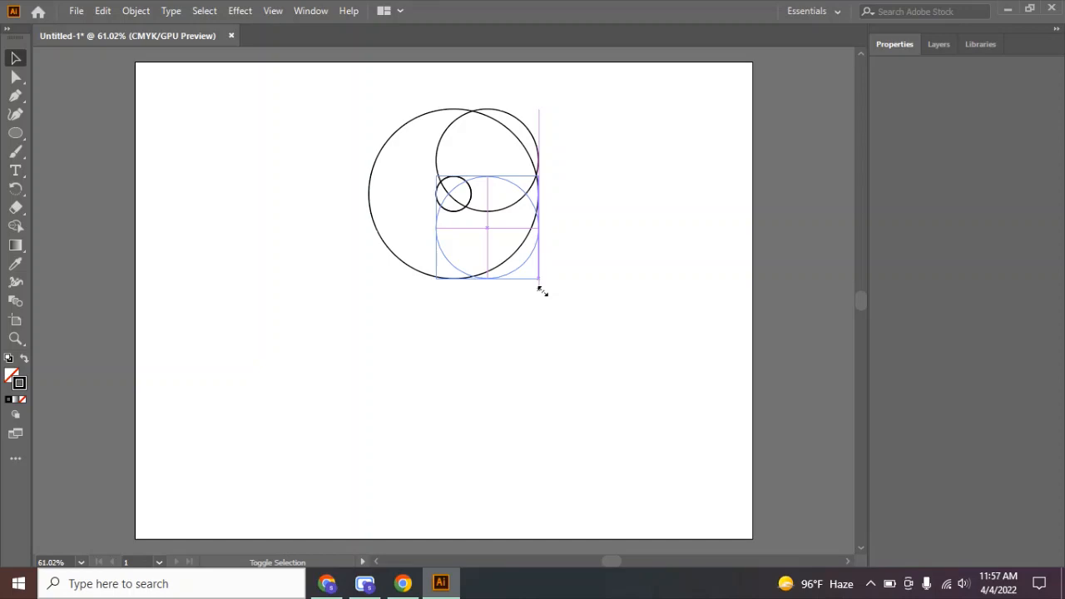
{"action": "left_click", "coordinate": [628, 212]}
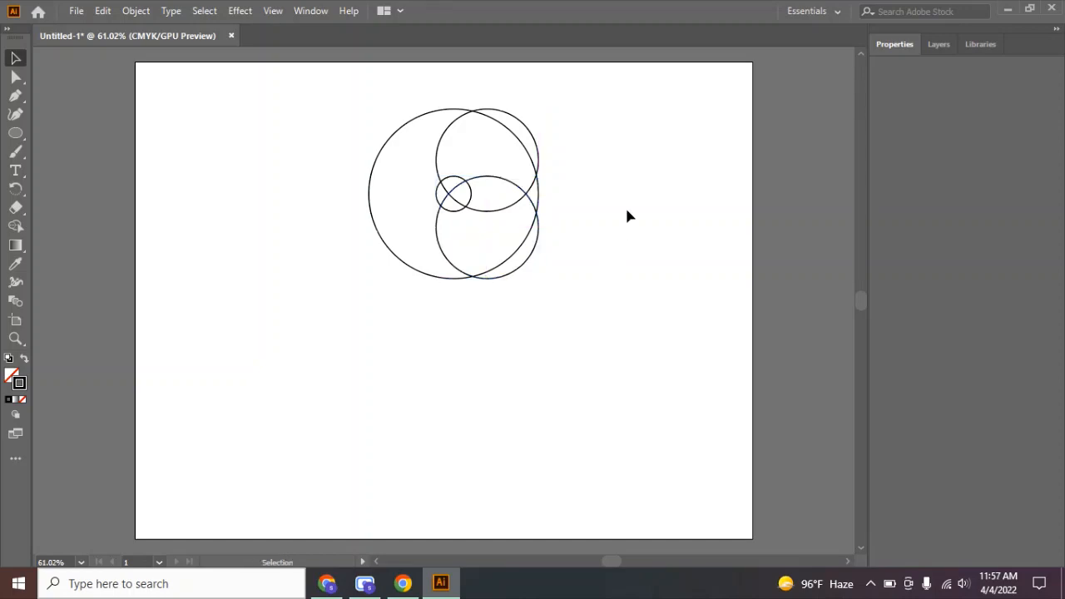
- Select all four circles and align them horizontally by their centers
{"action": "left_click_drag", "start_coordinate": [362, 123], "coordinate": [602, 302]}
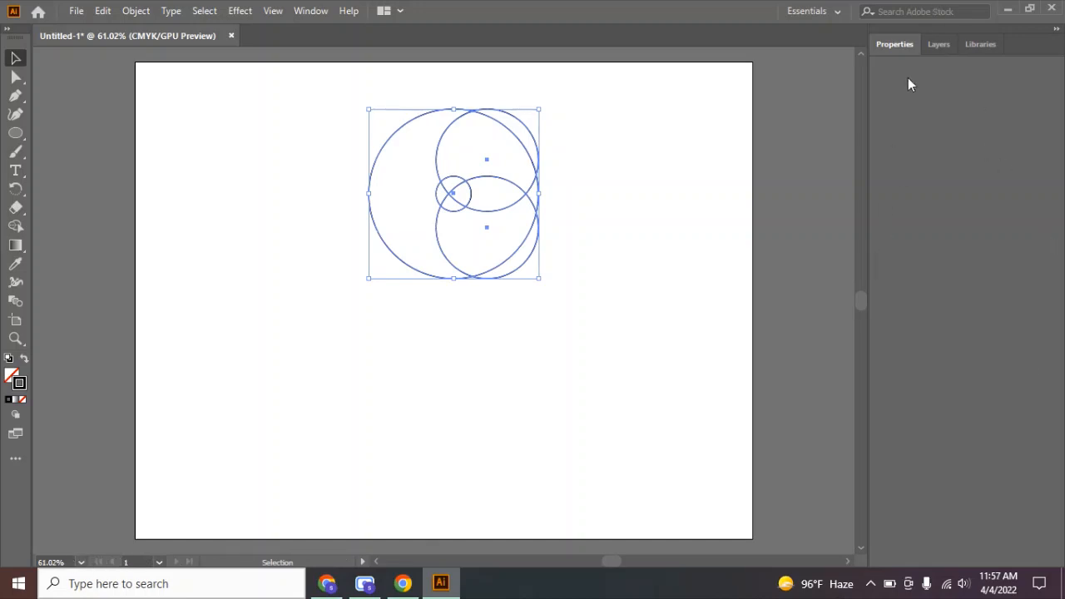
{"action": "left_click", "coordinate": [949, 43]}
{"action": "left_click", "coordinate": [964, 42]}
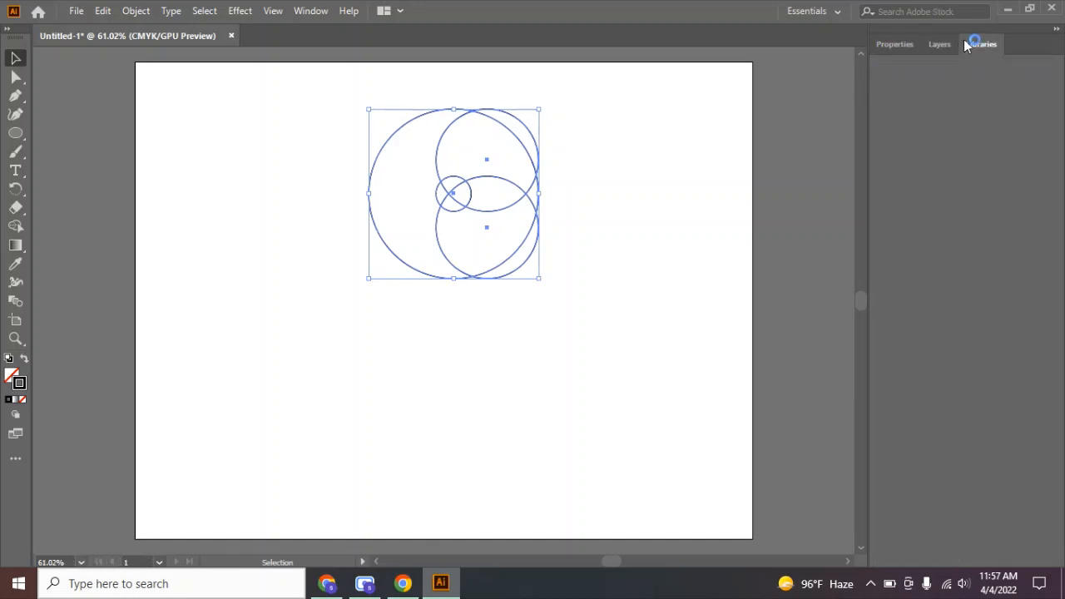
{"action": "left_click", "coordinate": [886, 44]}
{"action": "left_click", "coordinate": [982, 44]}
{"action": "left_click", "coordinate": [884, 44]}
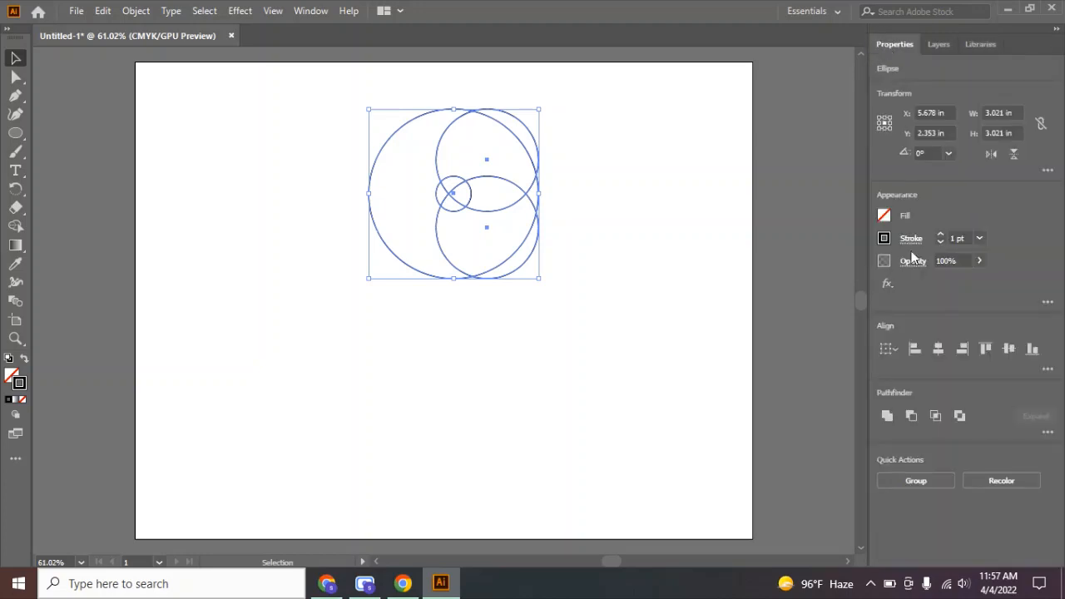
{"action": "left_click", "coordinate": [938, 349]}
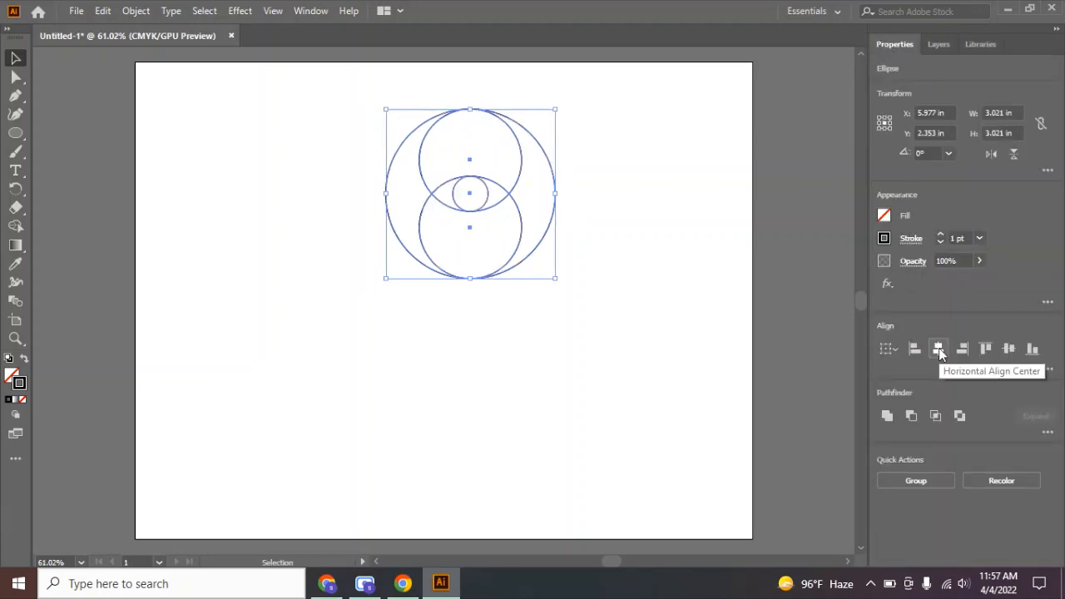
{"action": "left_click", "coordinate": [648, 175]}
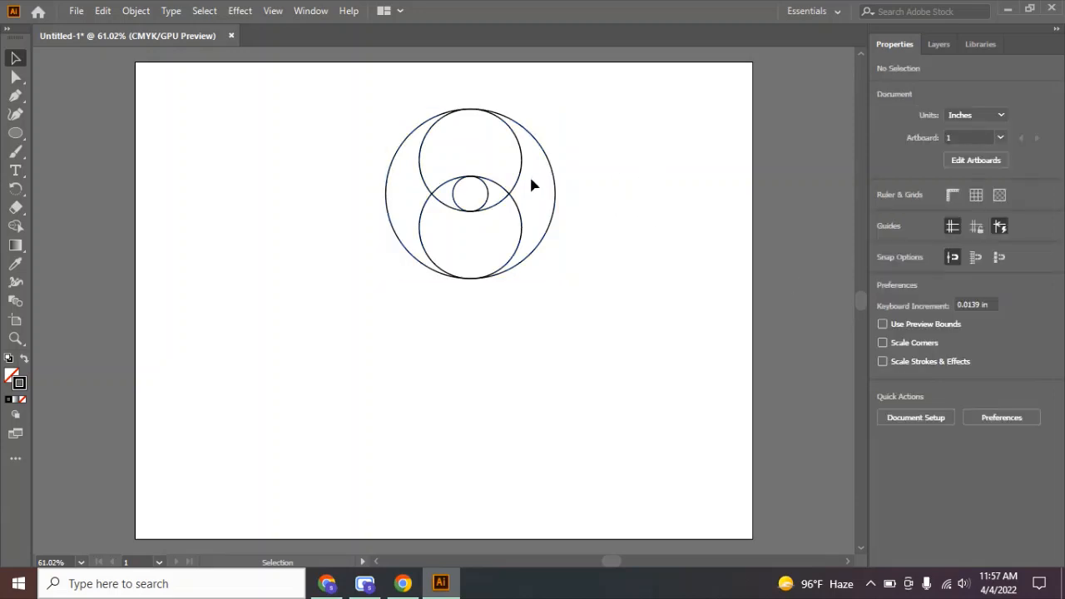
- Duplicate the upper medium circle down and left so the copy touches the large circle's left extent at its vertical center
{"action": "left_click", "coordinate": [422, 180]}
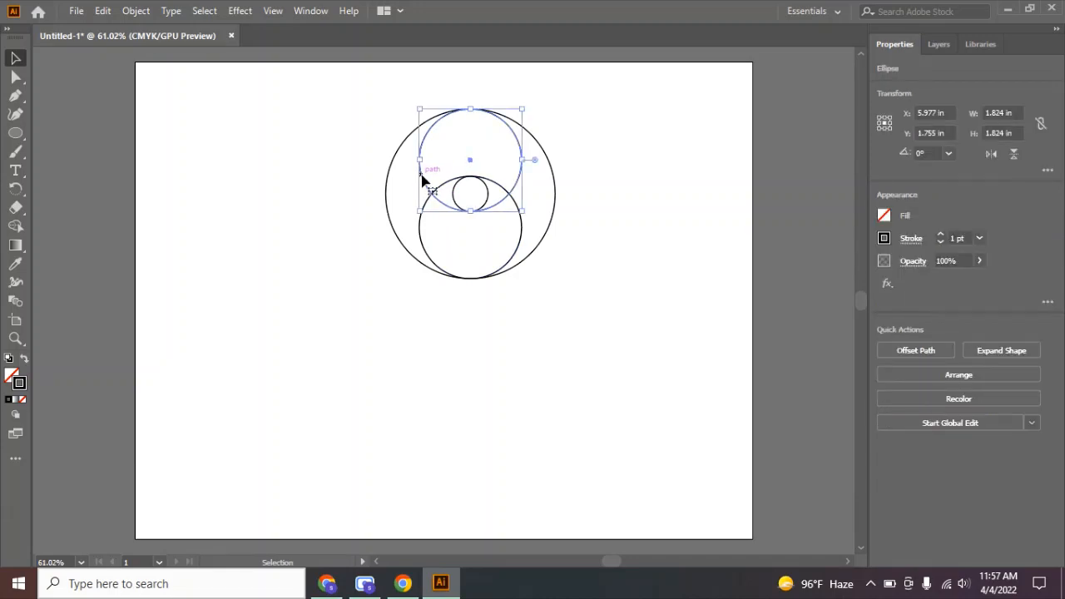
{"action": "left_click_drag", "start_coordinate": [423, 177], "coordinate": [391, 214]}
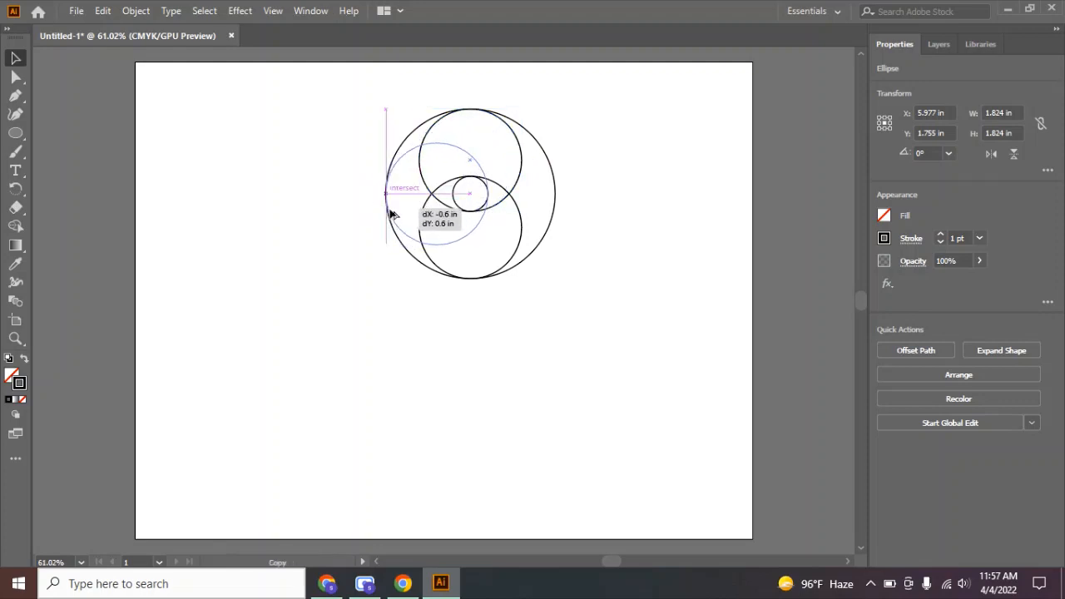
{"action": "key", "text": "shift"}
{"action": "left_click_drag", "start_coordinate": [391, 213], "coordinate": [387, 212]}
{"action": "left_click", "coordinate": [325, 177]}
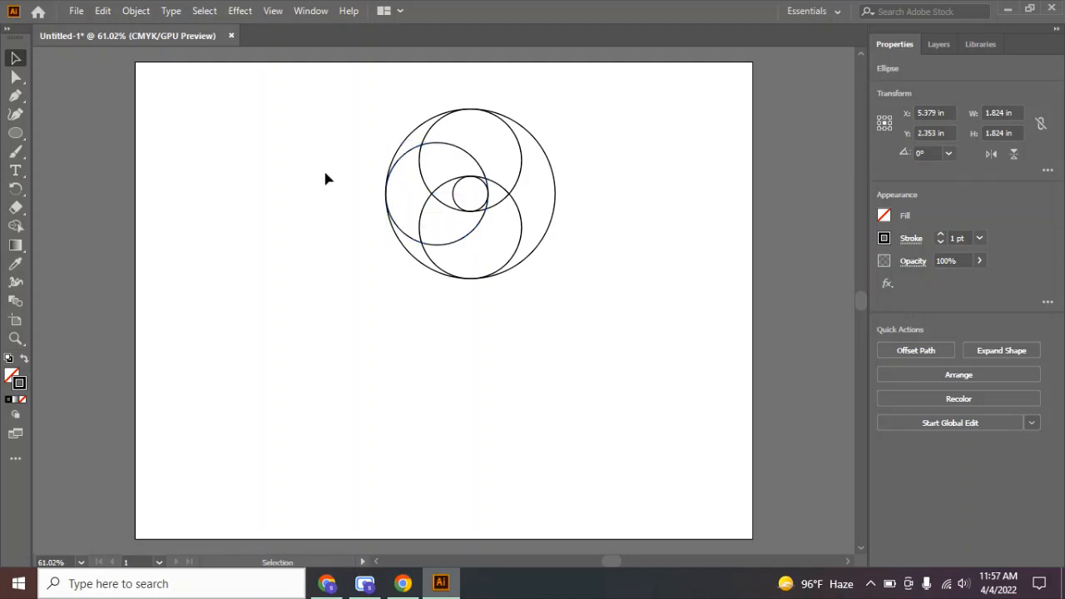
- Select all five circles and duplicate them straight down by about 3.3 in
{"action": "left_click_drag", "start_coordinate": [348, 111], "coordinate": [611, 300]}
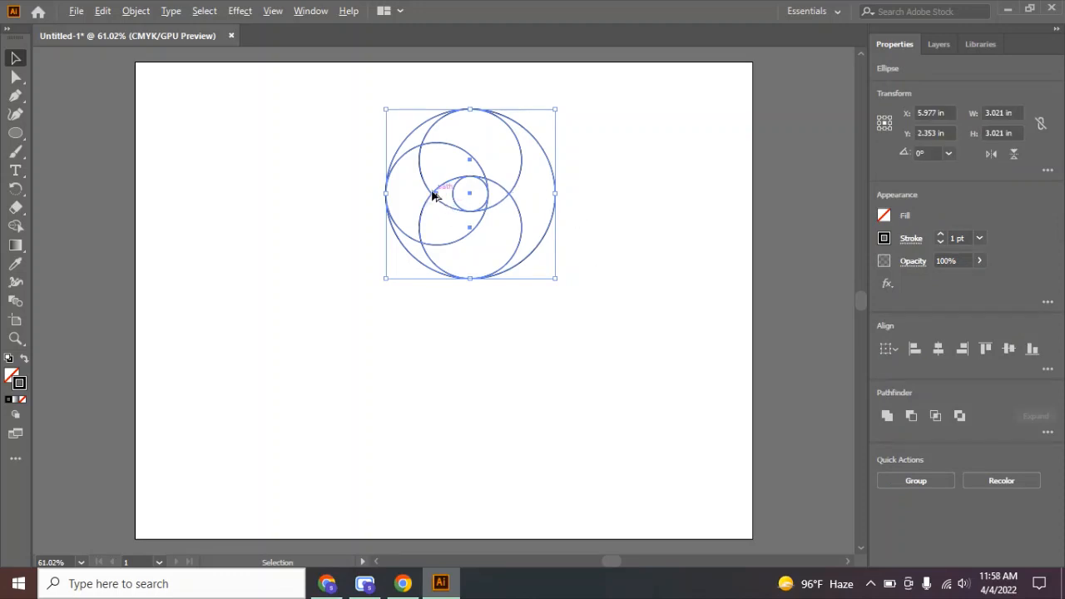
{"action": "left_click_drag", "start_coordinate": [431, 195], "coordinate": [429, 384]}
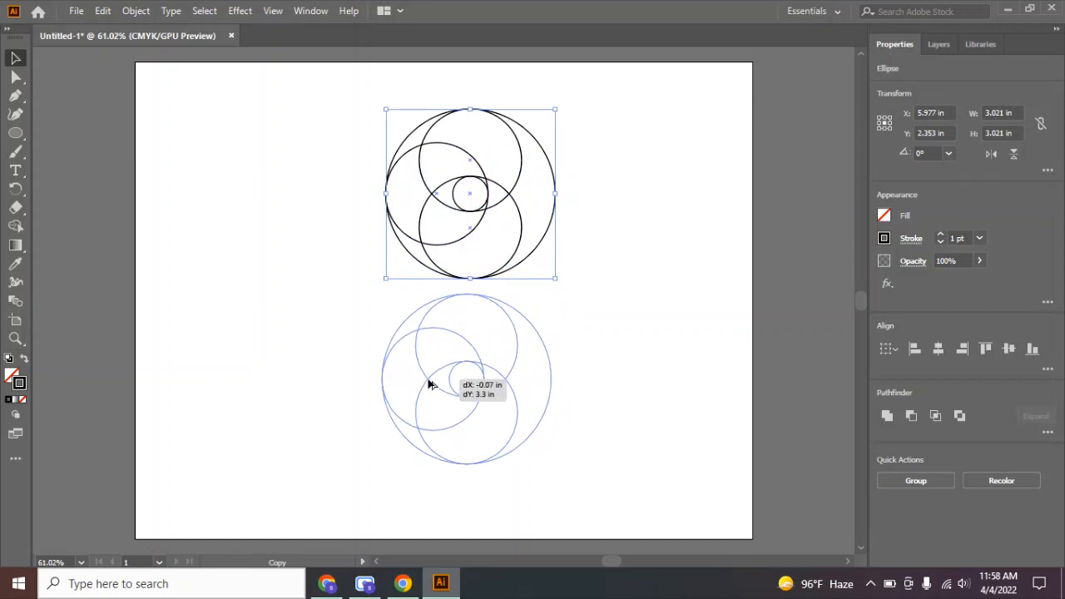
{"action": "key", "text": "shift"}
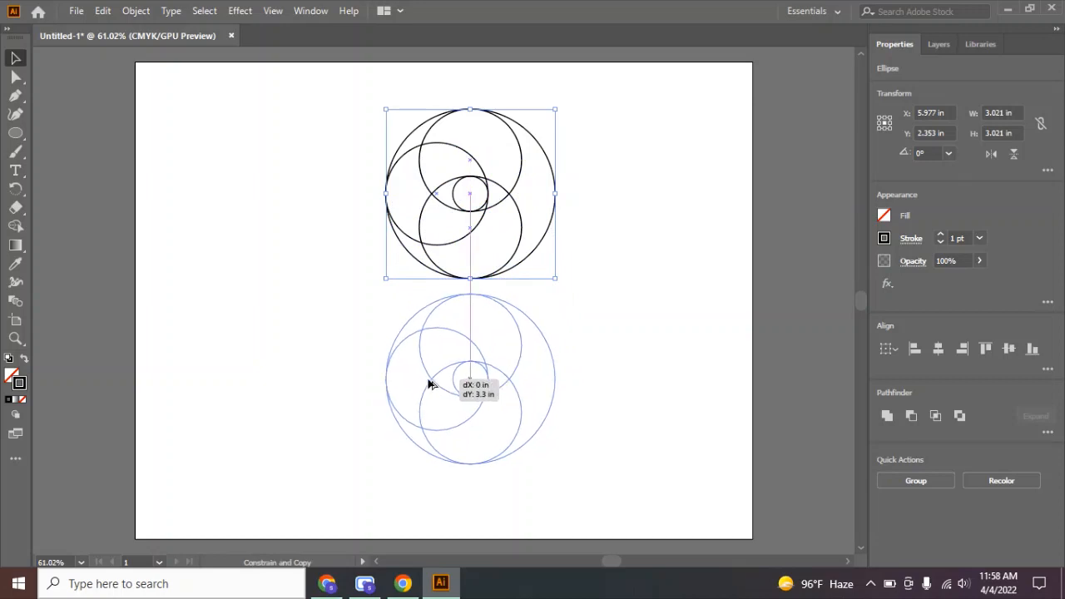
{"action": "left_click_drag", "start_coordinate": [429, 380], "coordinate": [427, 381]}
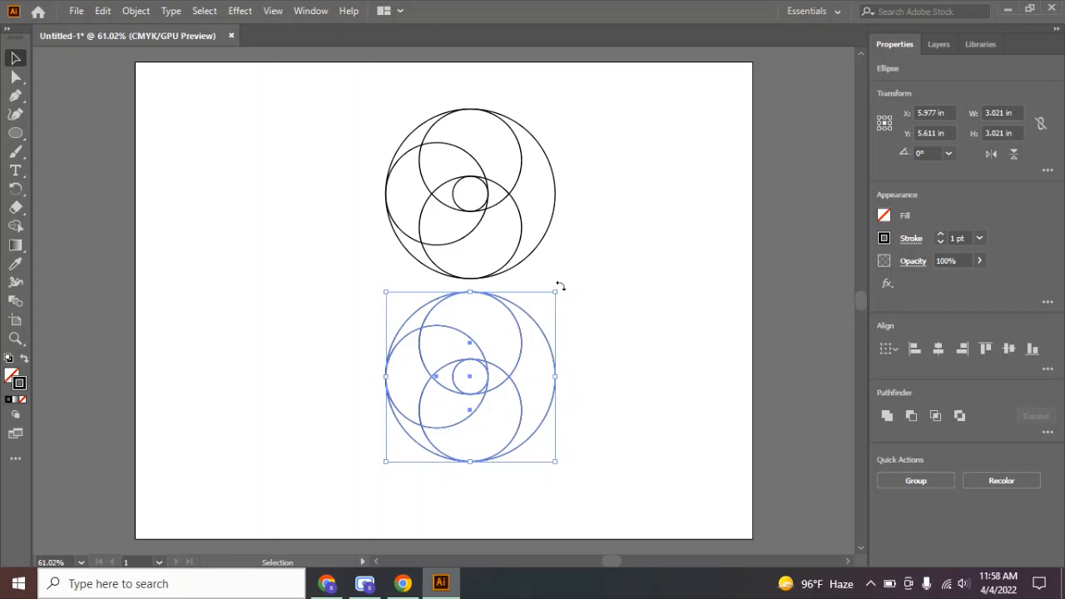
- Rotate the lower copy 180° and move it straight up until its large circle's top meets the upper small circle's bottom
{"action": "left_click_drag", "start_coordinate": [560, 286], "coordinate": [360, 473]}
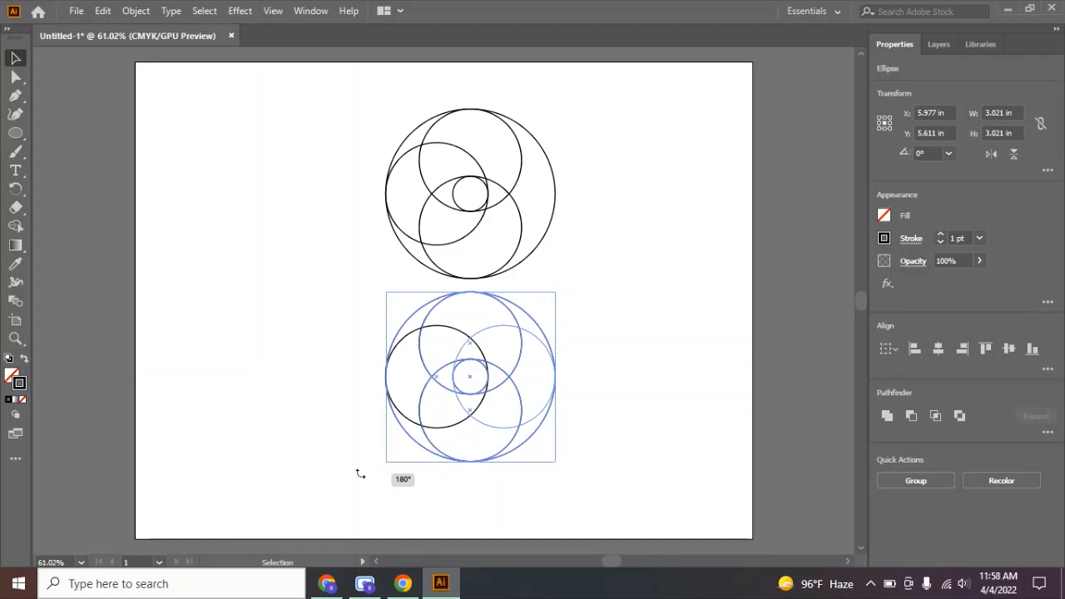
{"action": "left_click_drag", "start_coordinate": [360, 474], "coordinate": [359, 470]}
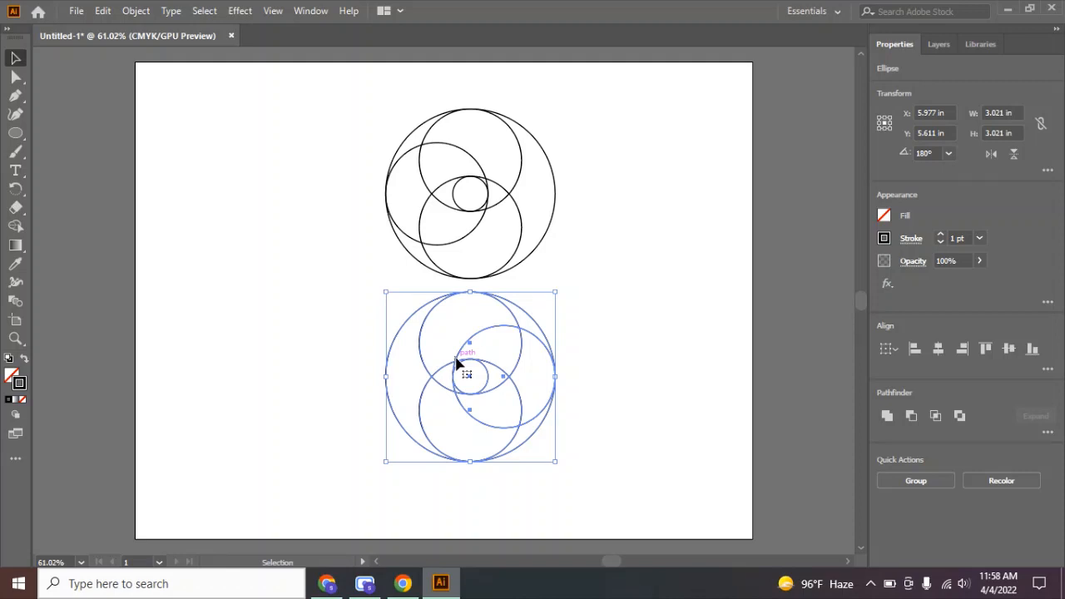
{"action": "left_click_drag", "start_coordinate": [456, 363], "coordinate": [459, 284]}
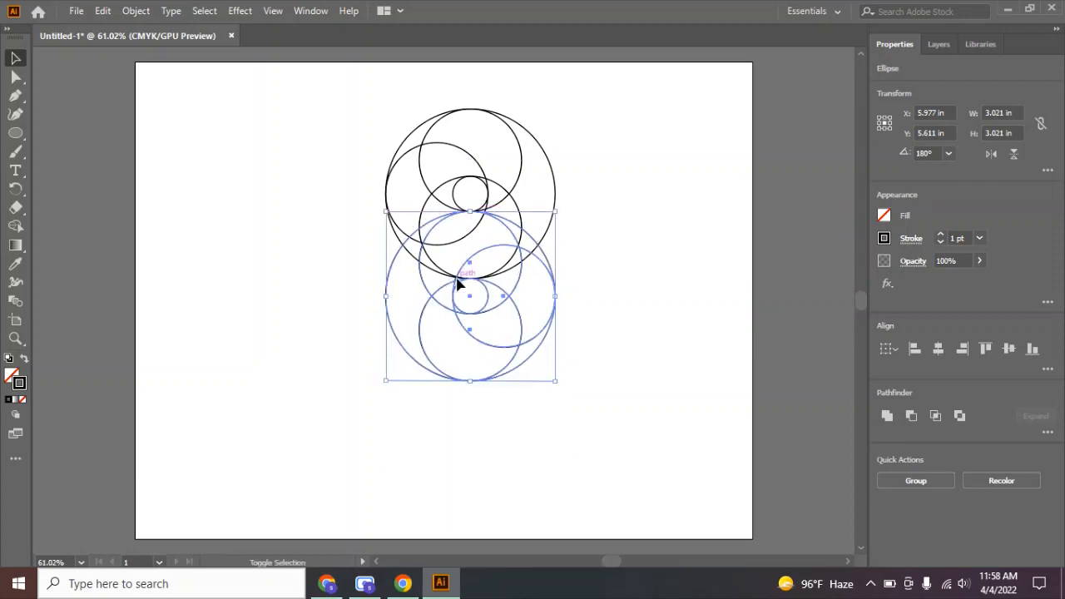
{"action": "left_click", "coordinate": [590, 210]}
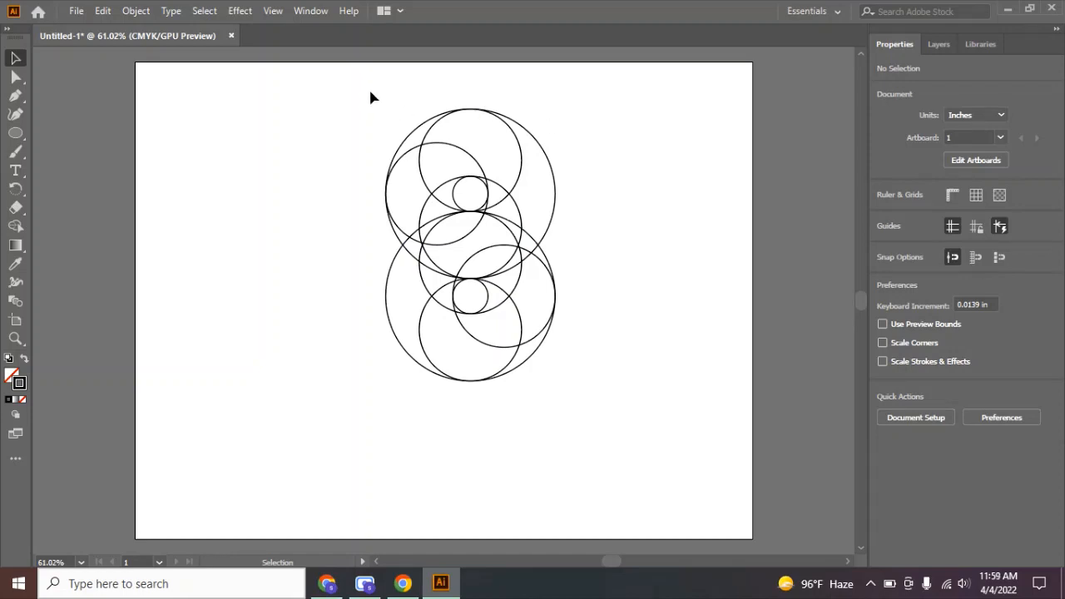
- Select all the circles and use Shape Builder to define the upper and lower small center circles as shapes
{"action": "left_click_drag", "start_coordinate": [370, 91], "coordinate": [558, 430]}
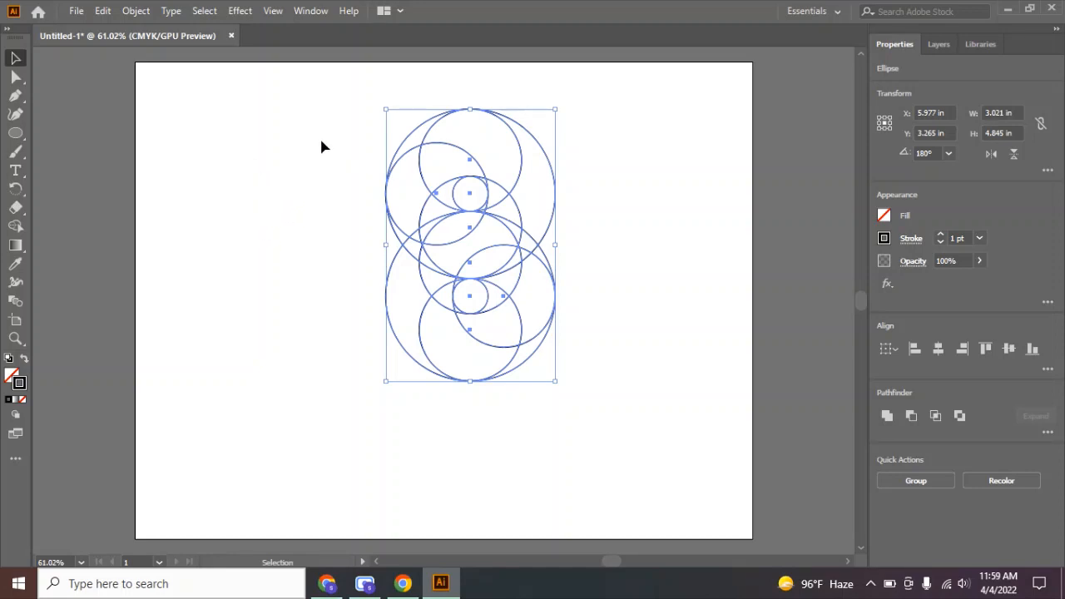
{"action": "left_click_drag", "start_coordinate": [321, 141], "coordinate": [604, 431]}
{"action": "left_click", "coordinate": [16, 227]}
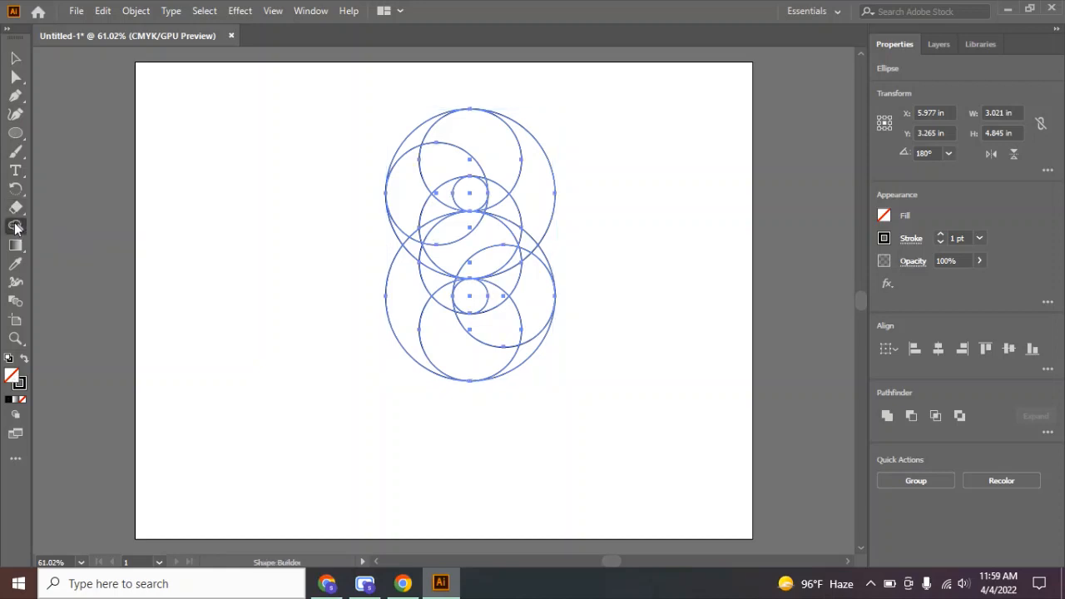
{"action": "left_click", "coordinate": [461, 197]}
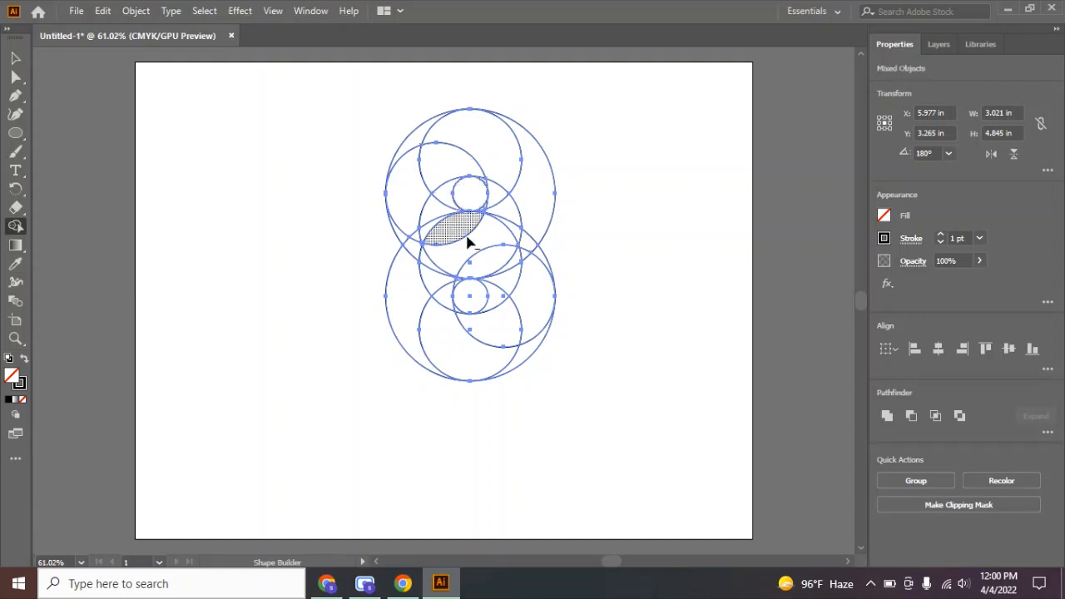
{"action": "left_click", "coordinate": [473, 306]}
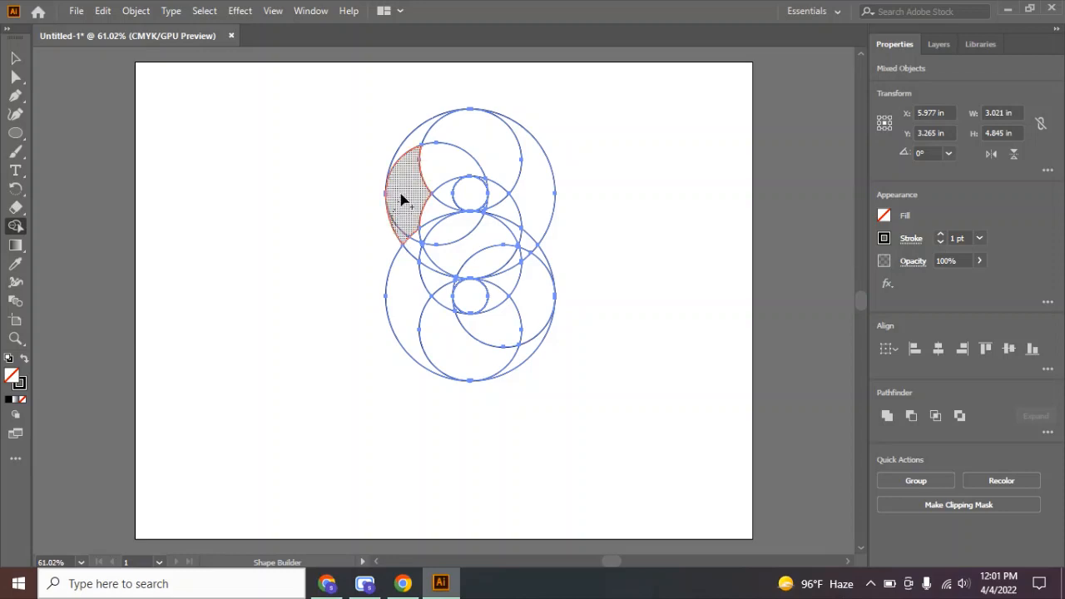
- Merge the left regions of the upper design into one crescent curving around the small circle, keeping the upper medium circle's area separate
{"action": "mouse_move", "coordinate": [400, 200]}
{"action": "left_mouse_down"}
{"action": "mouse_move", "coordinate": [441, 169]}
{"action": "mouse_move", "coordinate": [470, 169]}
{"action": "mouse_move", "coordinate": [485, 185]}
{"action": "mouse_move", "coordinate": [452, 162]}
{"action": "left_mouse_up"}
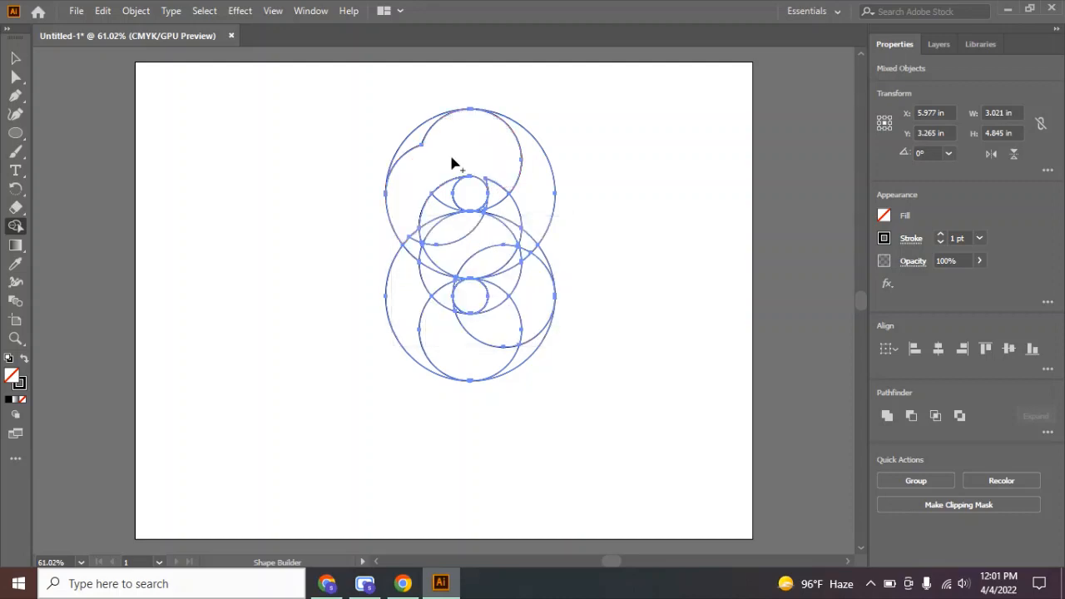
{"action": "key", "text": "ctrl+z"}
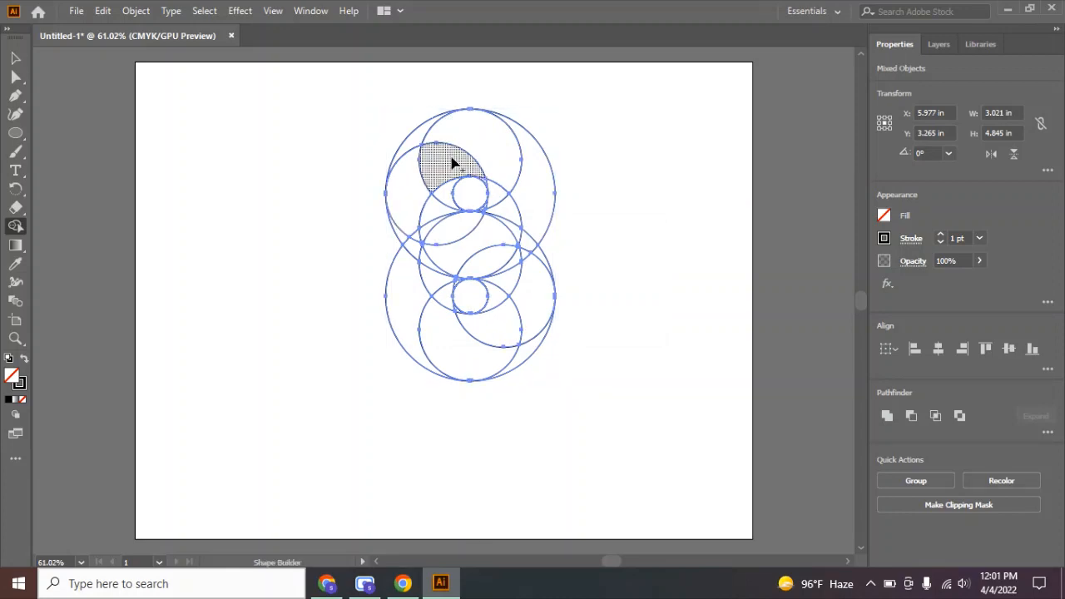
{"action": "scroll", "coordinate": [441, 162], "scroll_direction": "up", "scroll_amount": 5}
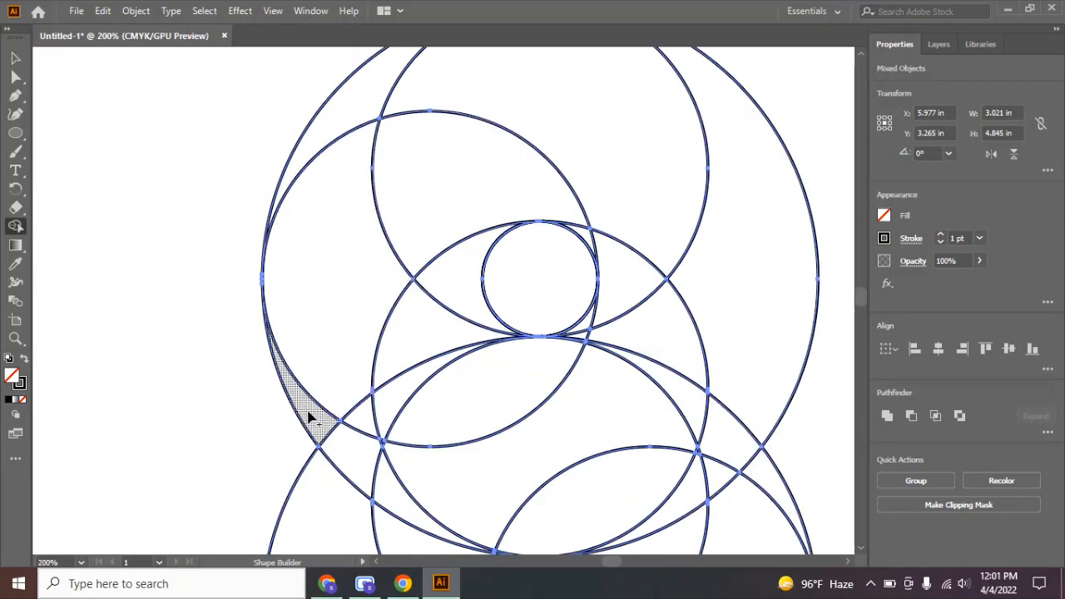
{"action": "mouse_move", "coordinate": [308, 416]}
{"action": "left_mouse_down"}
{"action": "mouse_move", "coordinate": [321, 333]}
{"action": "mouse_move", "coordinate": [432, 209]}
{"action": "mouse_move", "coordinate": [507, 204]}
{"action": "mouse_move", "coordinate": [573, 225]}
{"action": "mouse_move", "coordinate": [580, 239]}
{"action": "mouse_move", "coordinate": [571, 240]}
{"action": "left_mouse_up"}
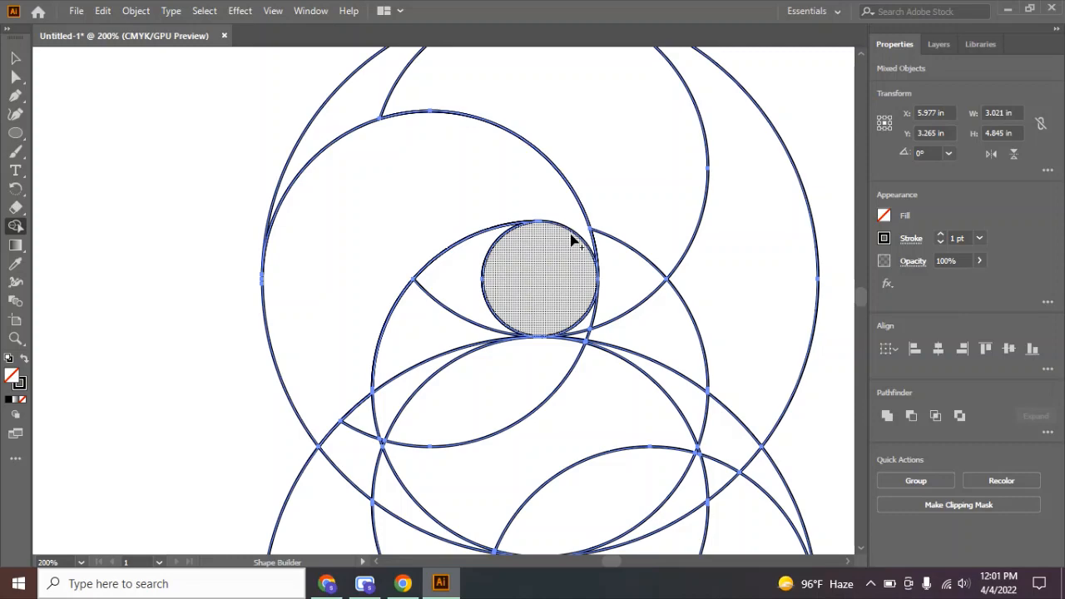
- Merge the outer upper-left sliver with the upper medium circle's remaining regions into a second crescent ending beside the small circle
{"action": "scroll", "coordinate": [515, 159], "scroll_direction": "up", "scroll_amount": 1}
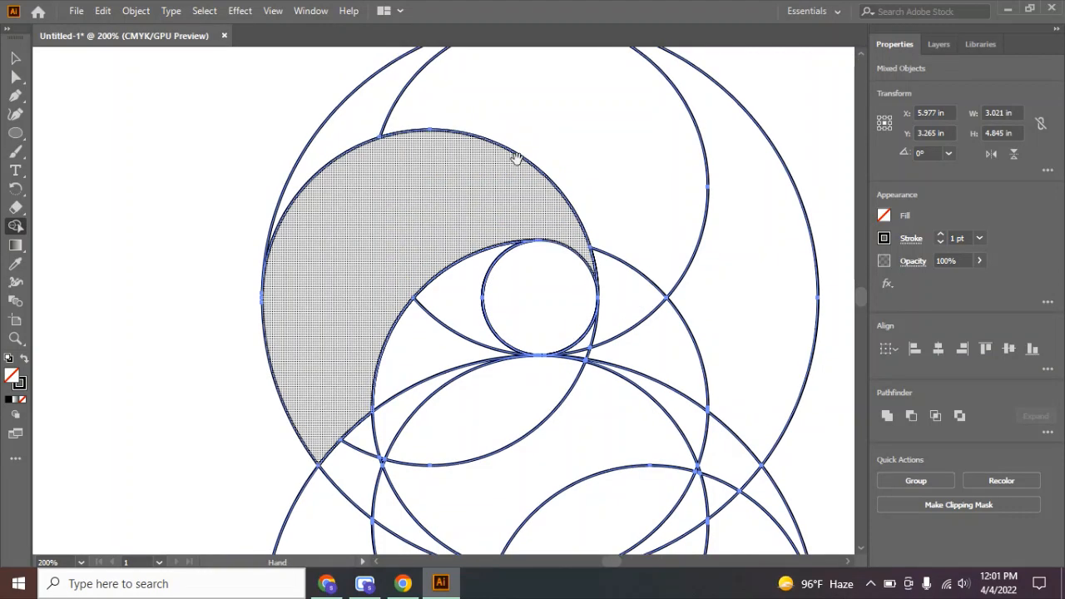
{"action": "scroll", "coordinate": [515, 159], "scroll_direction": "up", "scroll_amount": 1}
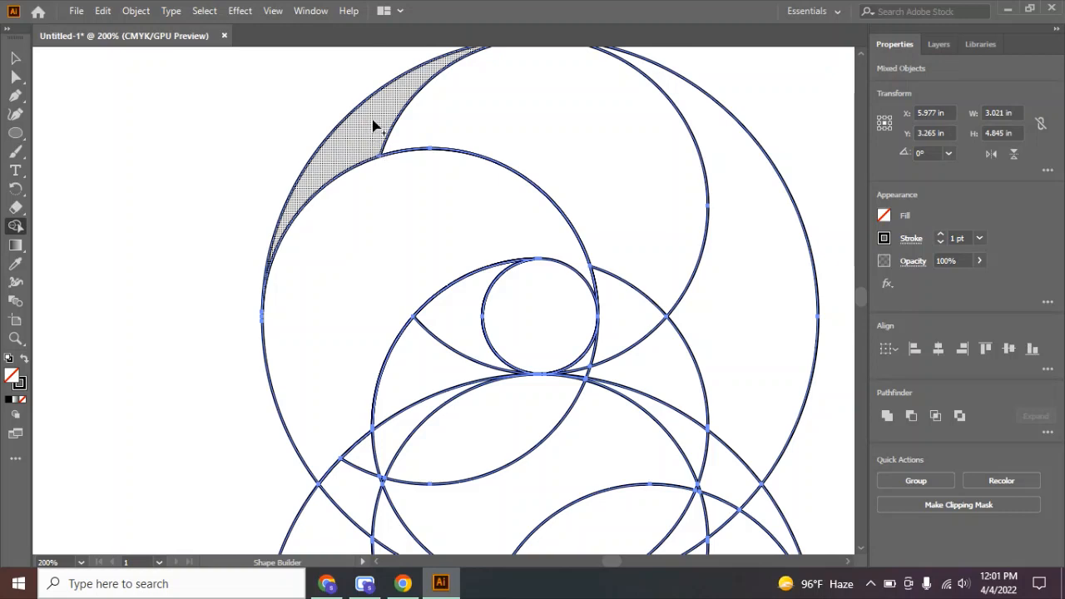
{"action": "mouse_move", "coordinate": [375, 124]}
{"action": "left_mouse_down"}
{"action": "mouse_move", "coordinate": [422, 113]}
{"action": "mouse_move", "coordinate": [553, 143]}
{"action": "mouse_move", "coordinate": [651, 210]}
{"action": "mouse_move", "coordinate": [659, 287]}
{"action": "mouse_move", "coordinate": [640, 323]}
{"action": "left_mouse_up"}
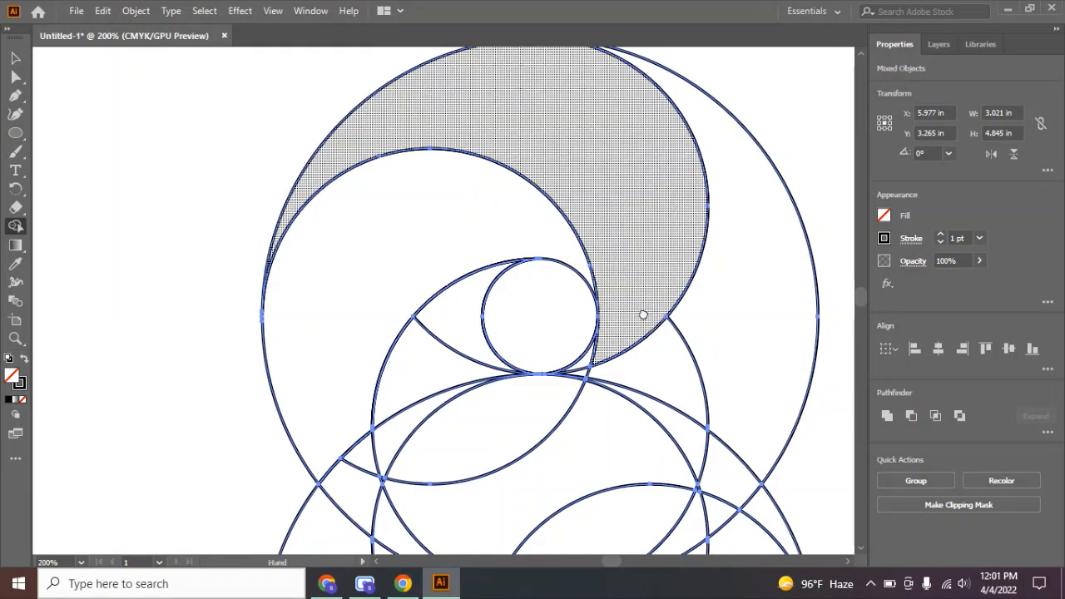
- Merge the regions from the upper-right crescent through the middle to the lower-left crescent into one S-shaped band, including its side notches
{"action": "left_click_drag", "start_coordinate": [642, 314], "coordinate": [492, 278]}
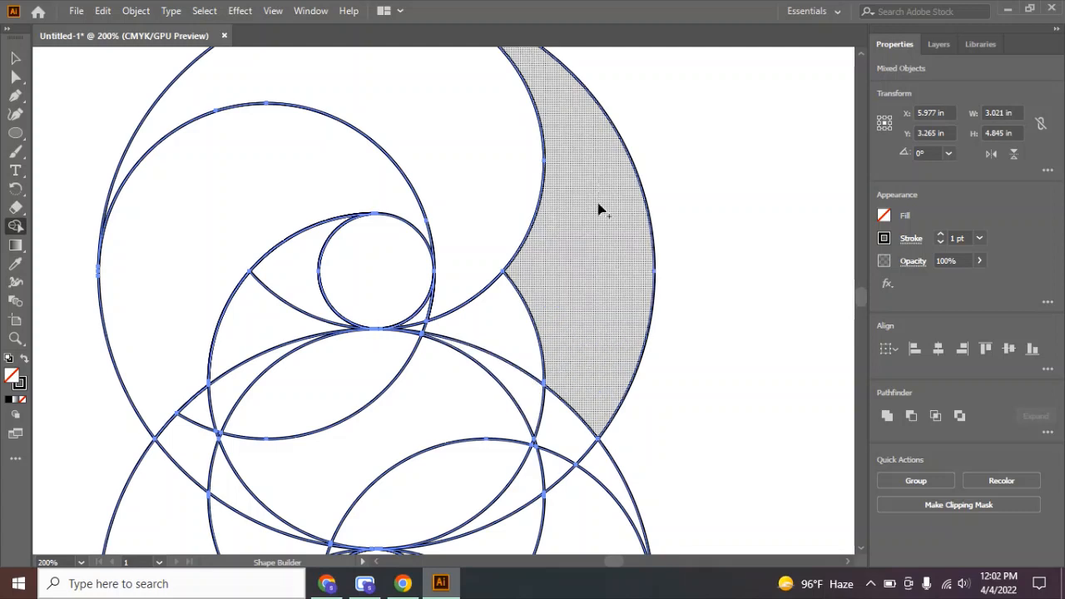
{"action": "scroll", "coordinate": [597, 211], "scroll_direction": "down", "scroll_amount": 1}
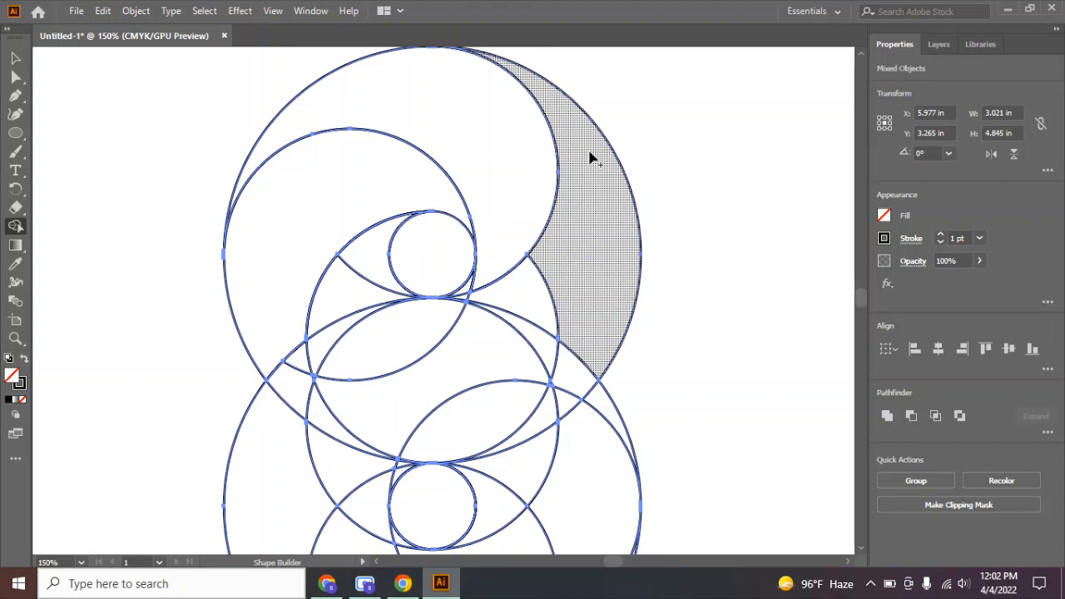
{"action": "scroll", "coordinate": [589, 158], "scroll_direction": "down", "scroll_amount": 1}
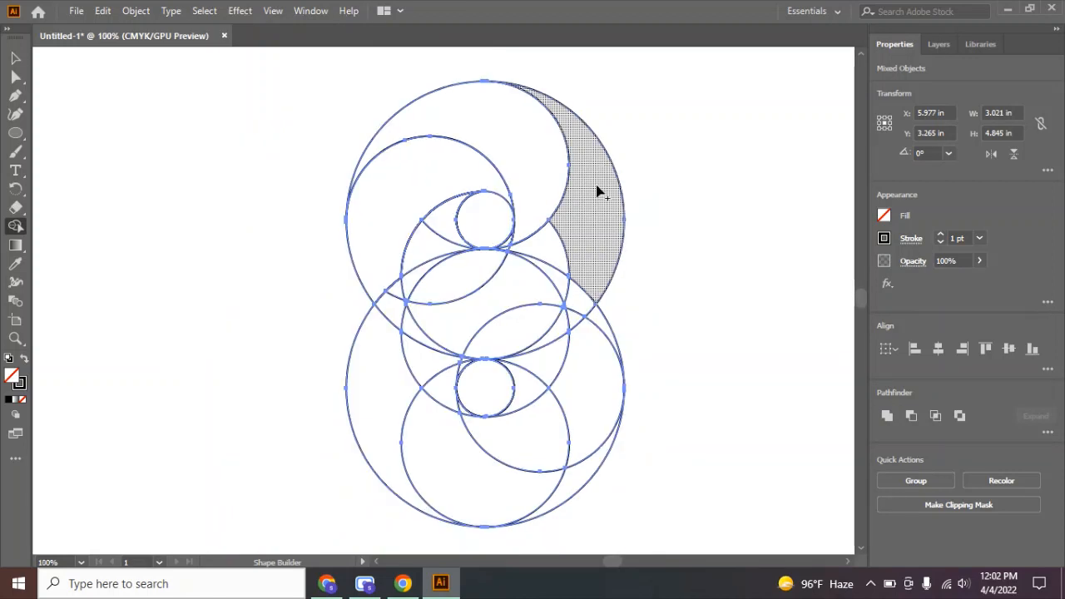
{"action": "mouse_move", "coordinate": [595, 223]}
{"action": "left_mouse_down"}
{"action": "mouse_move", "coordinate": [565, 267]}
{"action": "mouse_move", "coordinate": [423, 325]}
{"action": "mouse_move", "coordinate": [397, 354]}
{"action": "mouse_move", "coordinate": [385, 456]}
{"action": "left_mouse_up"}
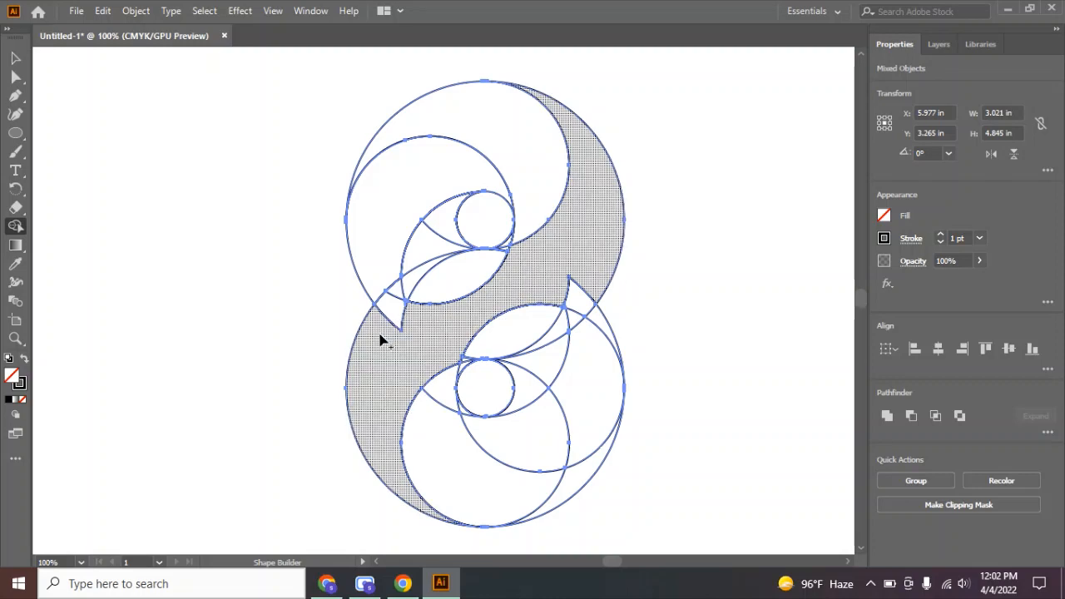
{"action": "mouse_move", "coordinate": [380, 339]}
{"action": "left_mouse_down"}
{"action": "mouse_move", "coordinate": [416, 288]}
{"action": "mouse_move", "coordinate": [466, 283]}
{"action": "mouse_move", "coordinate": [506, 250]}
{"action": "mouse_move", "coordinate": [509, 266]}
{"action": "left_mouse_up"}
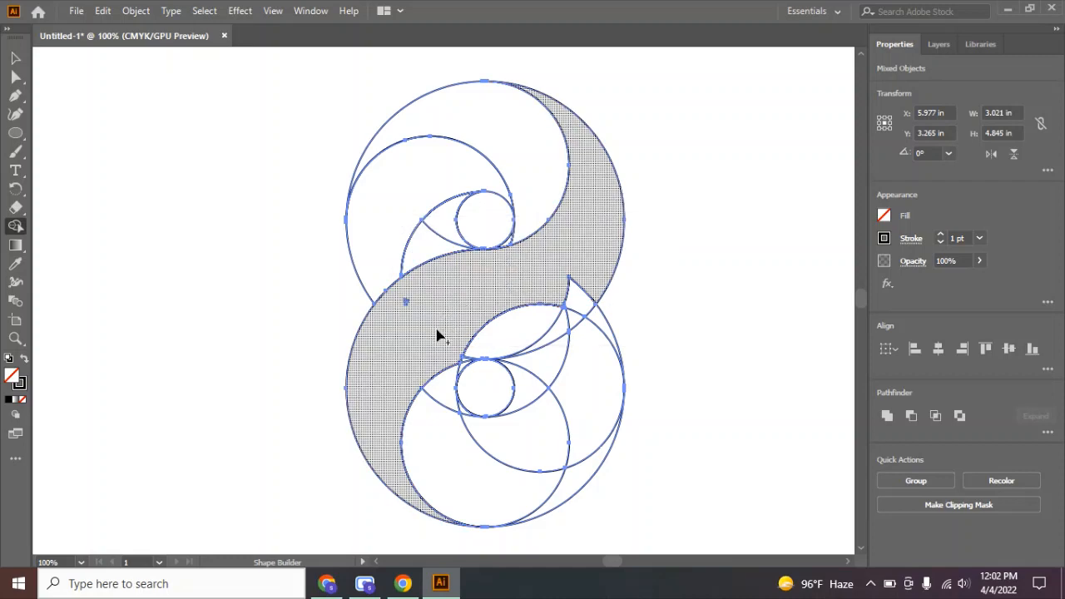
{"action": "mouse_move", "coordinate": [439, 335]}
{"action": "left_mouse_down"}
{"action": "mouse_move", "coordinate": [564, 329]}
{"action": "mouse_move", "coordinate": [572, 304]}
{"action": "left_mouse_up"}
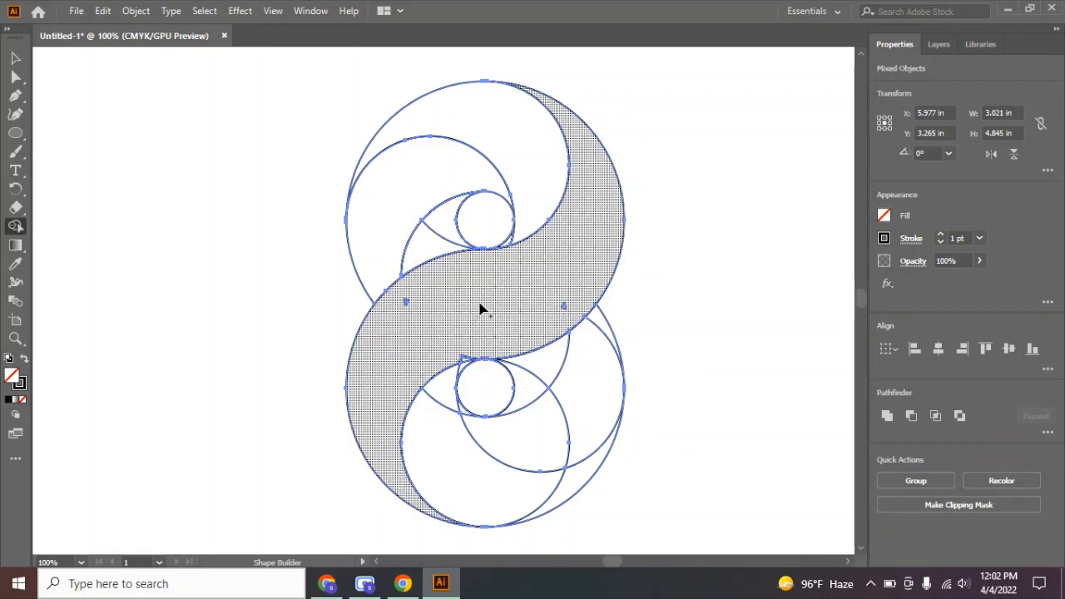
- Merge the leftover sliver above the lower small circle and the two tiny triangles into the S-shaped band
{"action": "scroll", "coordinate": [479, 309], "scroll_direction": "up", "scroll_amount": 2}
{"action": "scroll", "coordinate": [479, 310], "scroll_direction": "up", "scroll_amount": 1}
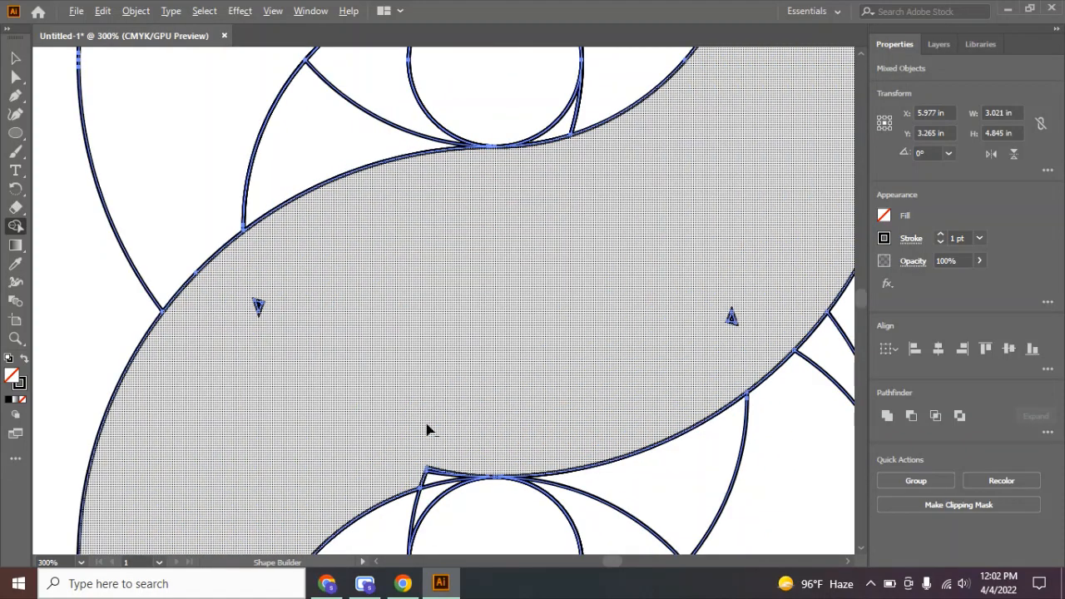
{"action": "left_click", "coordinate": [429, 474]}
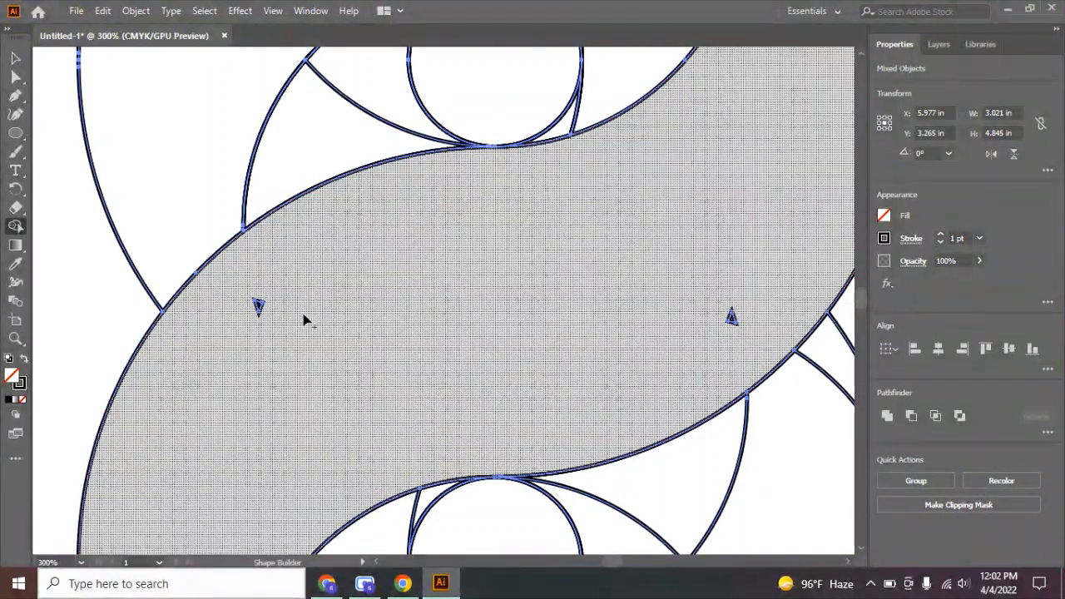
{"action": "left_click_drag", "start_coordinate": [295, 315], "coordinate": [257, 306]}
{"action": "left_click_drag", "start_coordinate": [767, 323], "coordinate": [699, 325]}
- Merge the regions left of the upper small circle and those right of the lower small circle into matching inner crescents
{"action": "scroll", "coordinate": [504, 325], "scroll_direction": "down", "scroll_amount": 2}
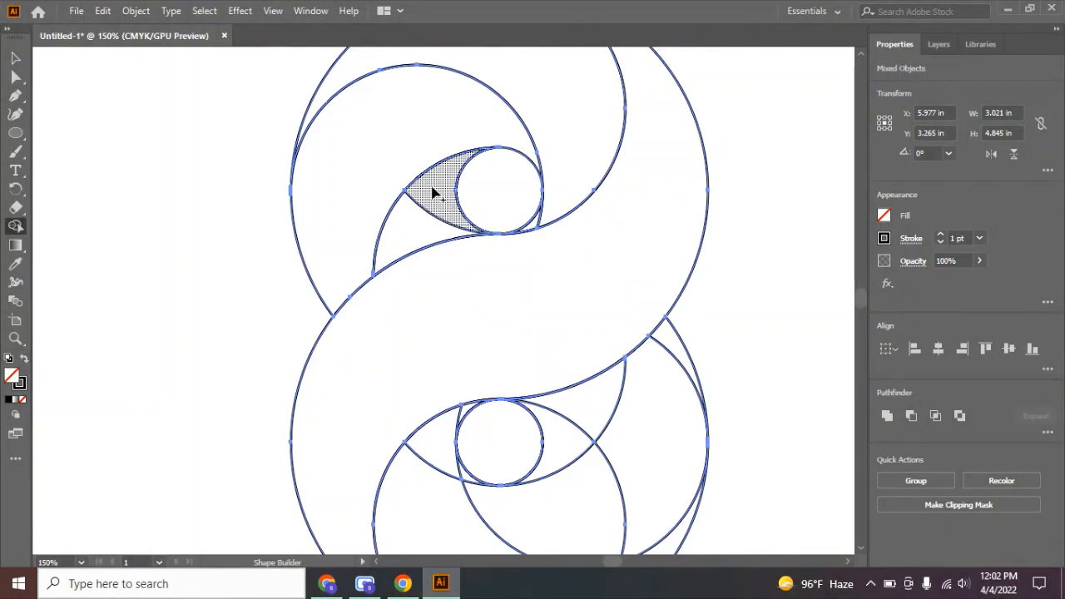
{"action": "left_click_drag", "start_coordinate": [433, 194], "coordinate": [408, 220]}
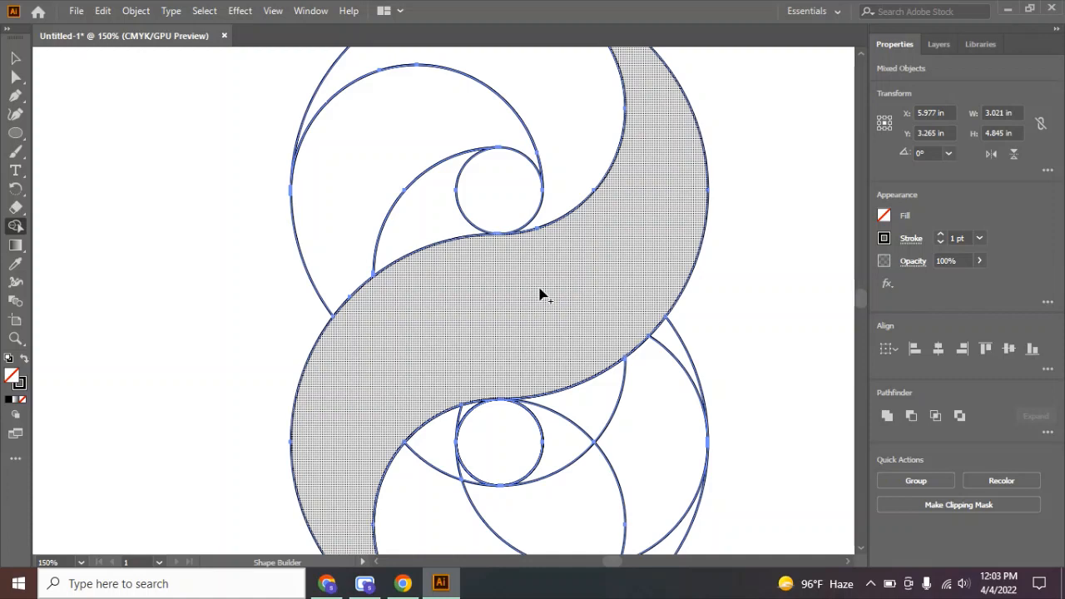
{"action": "scroll", "coordinate": [538, 290], "scroll_direction": "down", "scroll_amount": 4}
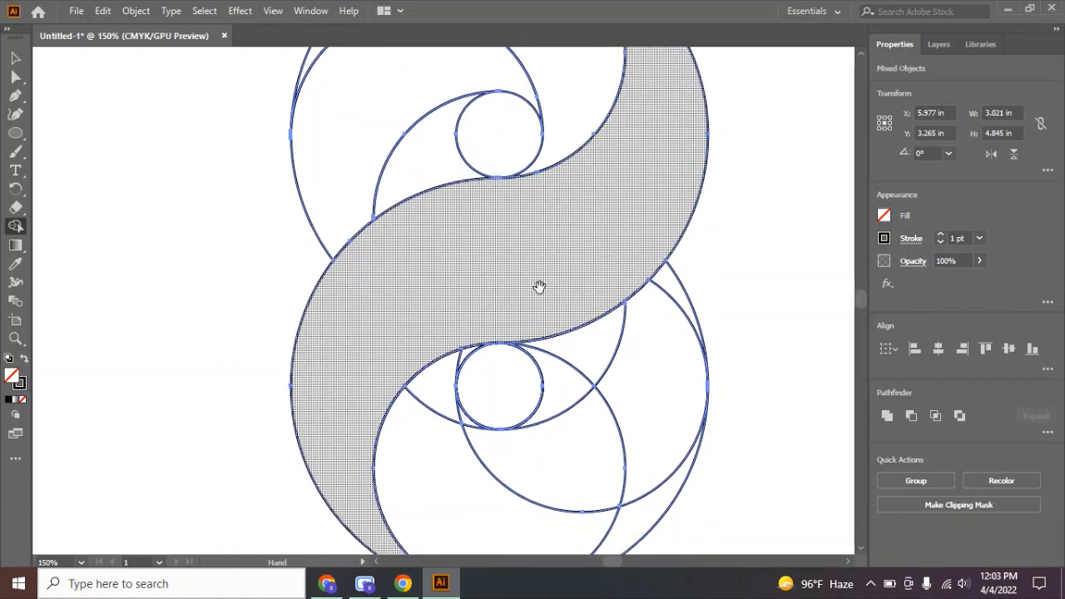
{"action": "scroll", "coordinate": [539, 286], "scroll_direction": "down", "scroll_amount": 1}
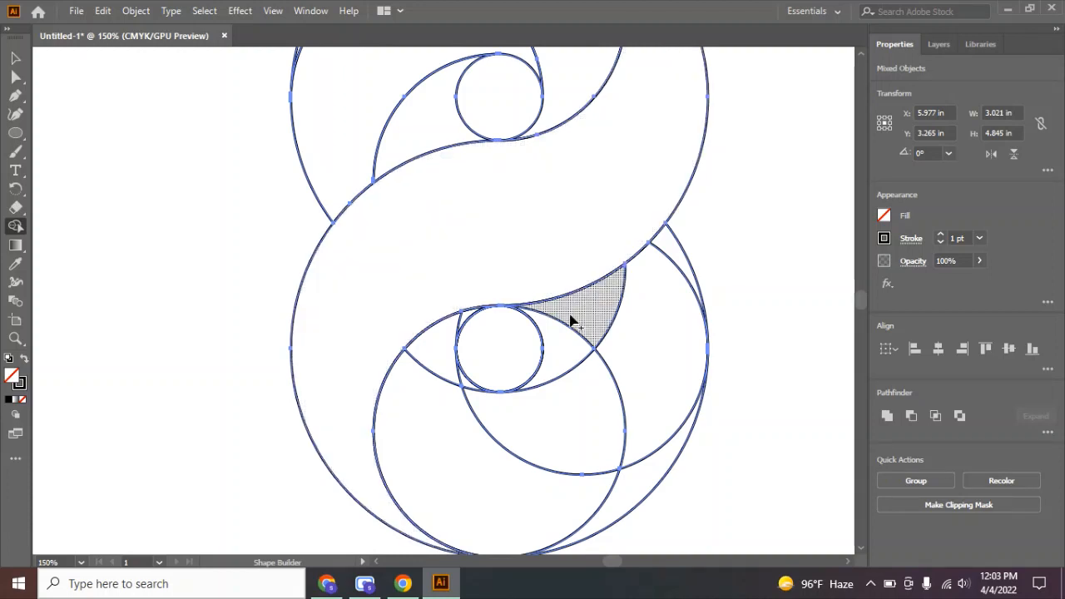
{"action": "mouse_move", "coordinate": [581, 316]}
{"action": "left_mouse_down"}
{"action": "mouse_move", "coordinate": [561, 338]}
{"action": "mouse_move", "coordinate": [582, 335]}
{"action": "left_mouse_up"}
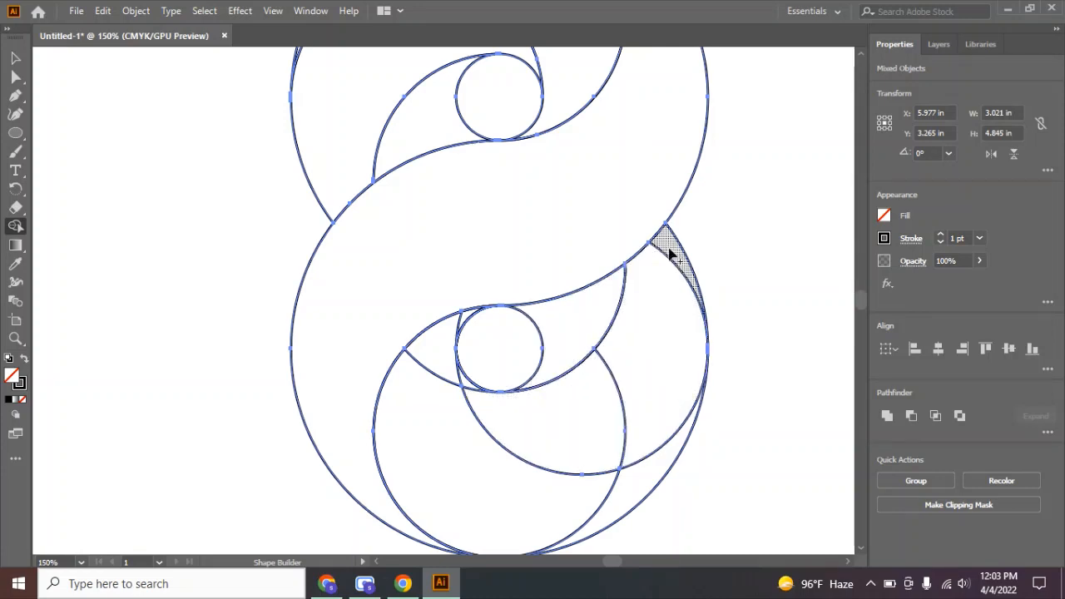
- Merge the regions right of and below the lower small circle into one crescent, and the bottom regions into a second crescent, ending with nothing selected
{"action": "mouse_move", "coordinate": [670, 254]}
{"action": "left_mouse_down"}
{"action": "mouse_move", "coordinate": [632, 358]}
{"action": "mouse_move", "coordinate": [587, 399]}
{"action": "mouse_move", "coordinate": [510, 422]}
{"action": "mouse_move", "coordinate": [468, 391]}
{"action": "left_mouse_up"}
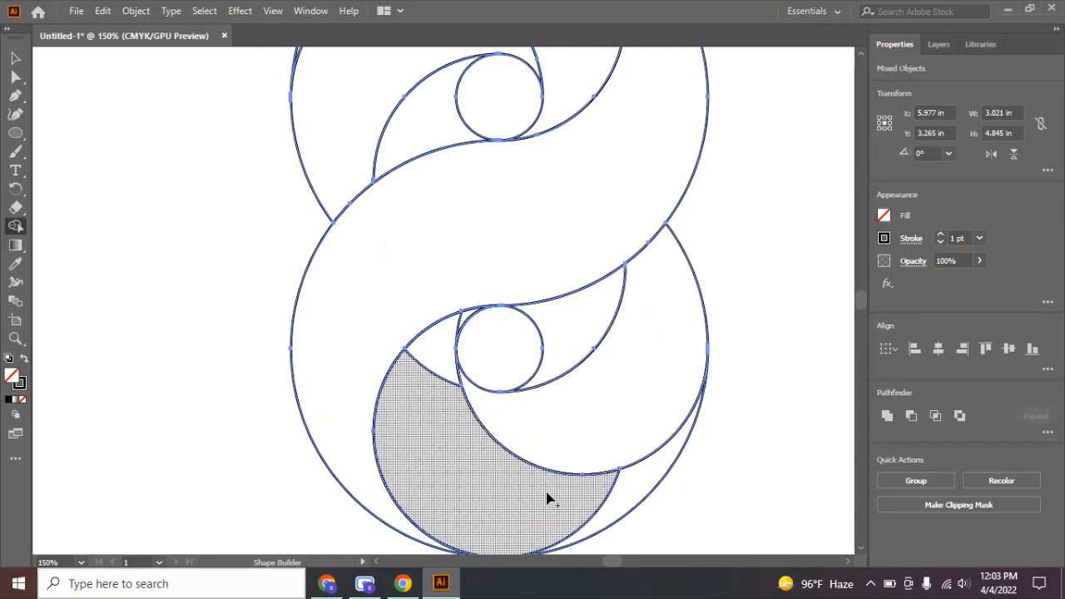
{"action": "scroll", "coordinate": [605, 384], "scroll_direction": "down", "scroll_amount": 1}
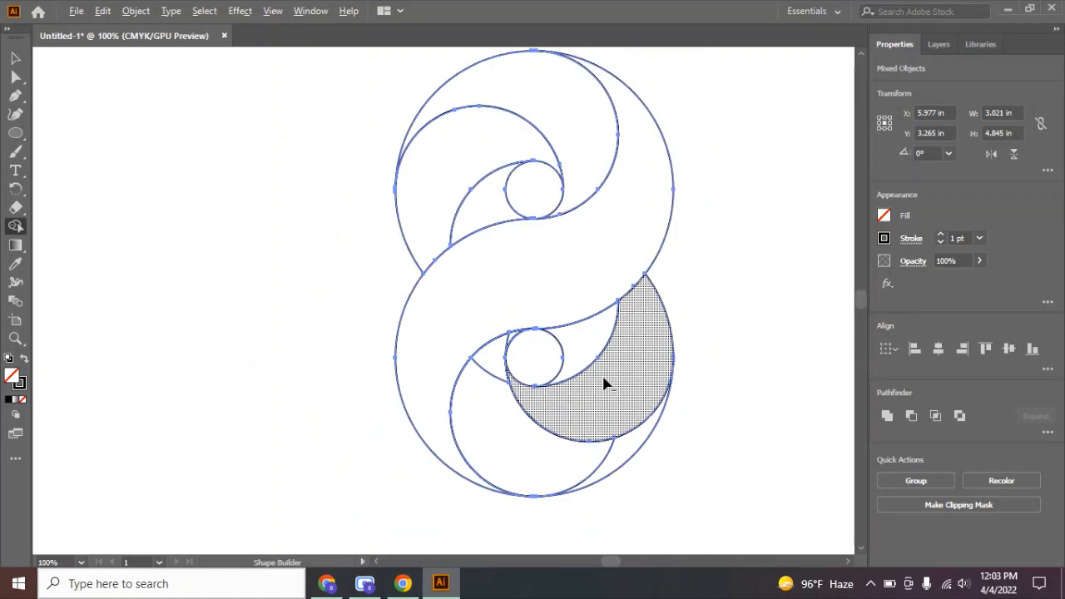
{"action": "scroll", "coordinate": [604, 373], "scroll_direction": "up", "scroll_amount": 1}
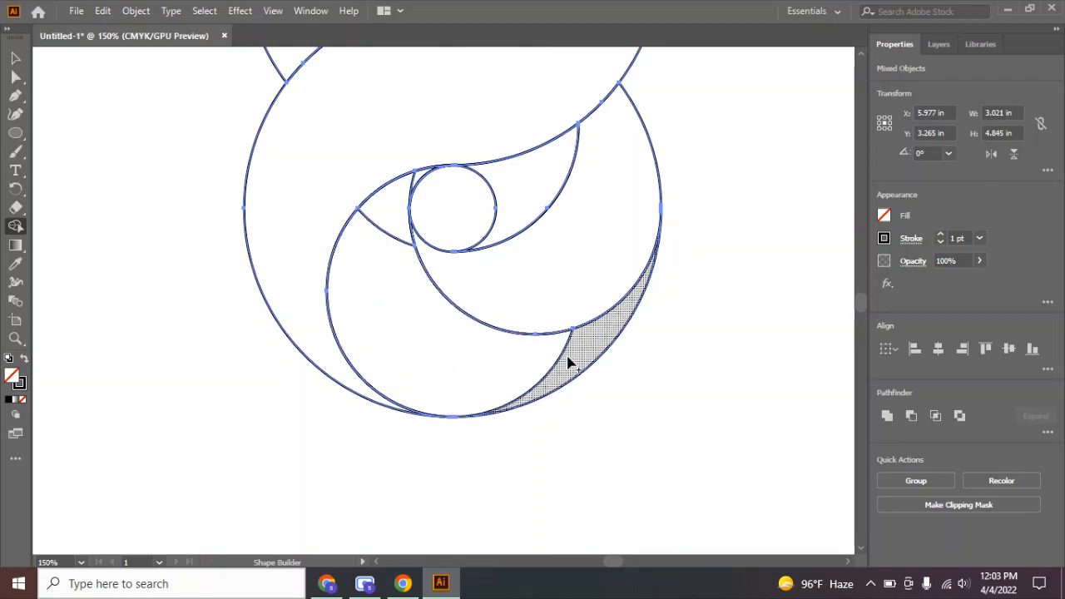
{"action": "mouse_move", "coordinate": [572, 359]}
{"action": "left_mouse_down"}
{"action": "mouse_move", "coordinate": [448, 356]}
{"action": "mouse_move", "coordinate": [375, 270]}
{"action": "mouse_move", "coordinate": [379, 206]}
{"action": "mouse_move", "coordinate": [421, 181]}
{"action": "left_mouse_up"}
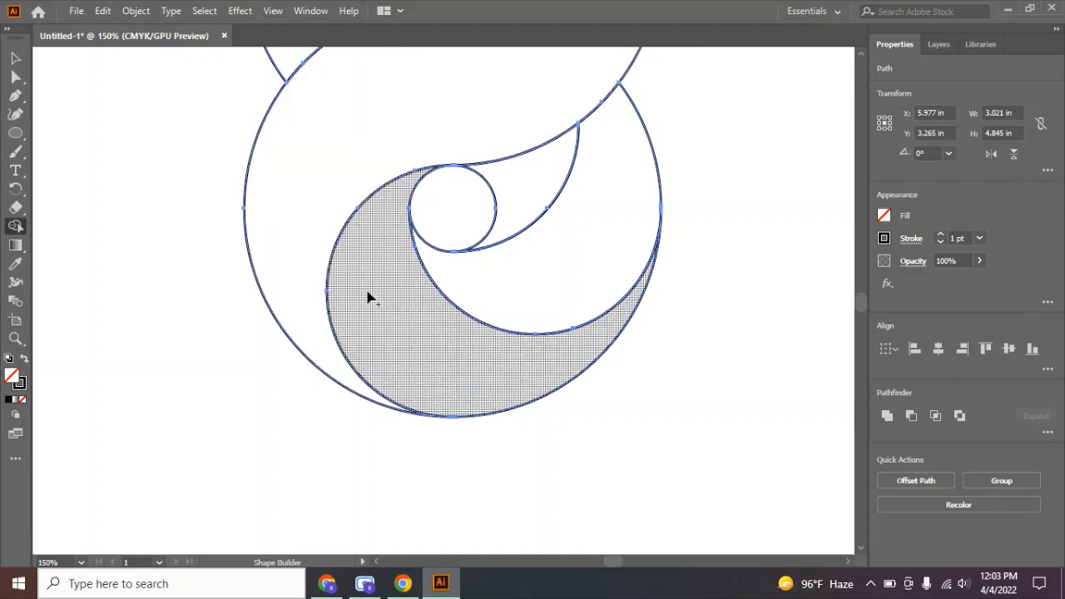
{"action": "scroll", "coordinate": [367, 297], "scroll_direction": "down", "scroll_amount": 3}
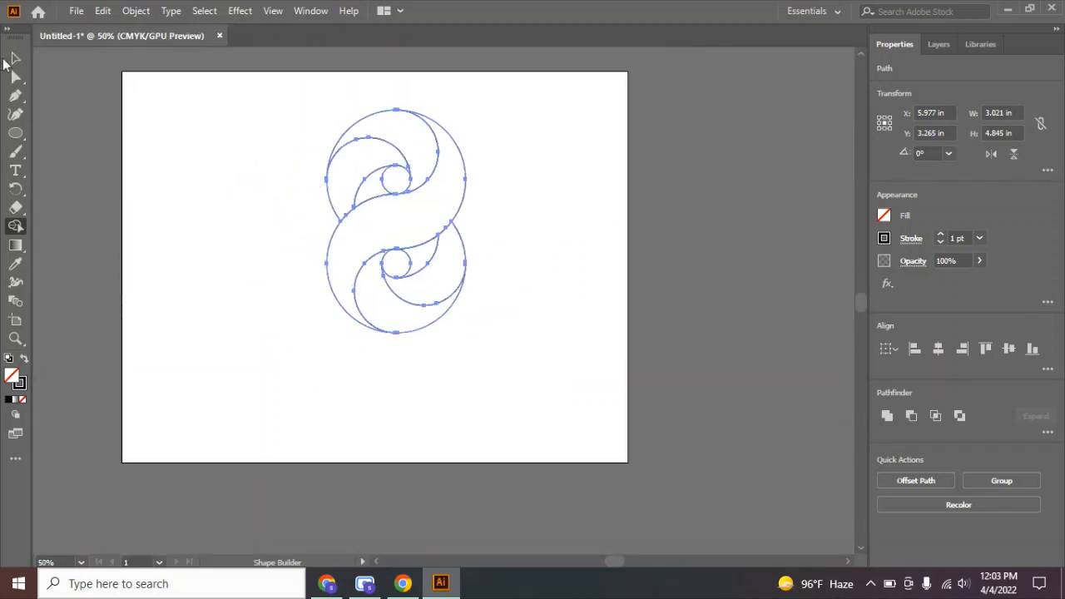
{"action": "left_click", "coordinate": [14, 58]}
{"action": "left_click", "coordinate": [186, 152]}
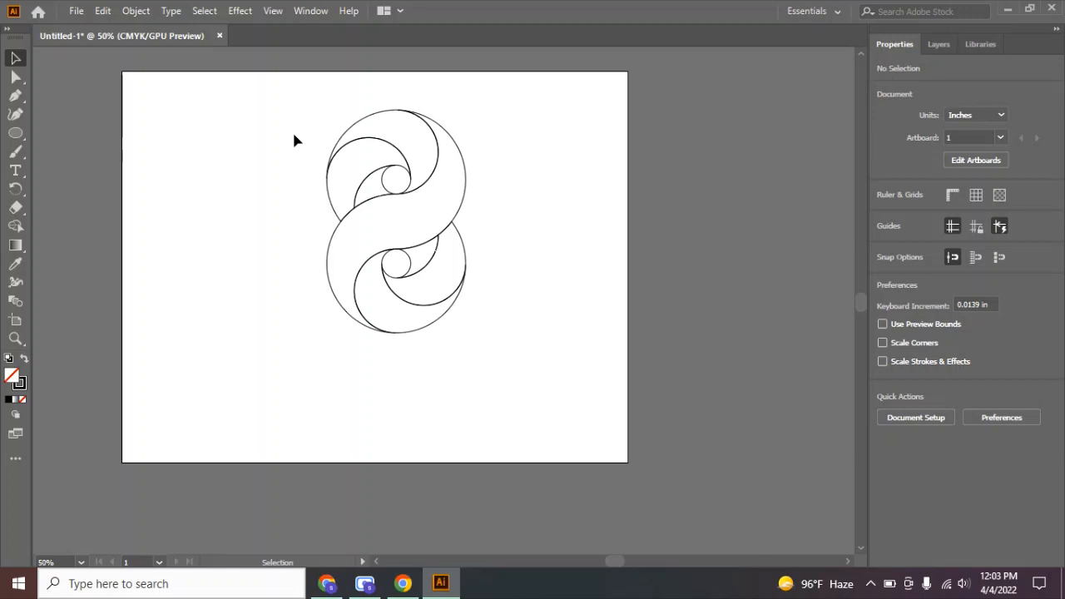
- Fill all the logo shapes with solid black and close the colour settings
{"action": "left_click_drag", "start_coordinate": [297, 114], "coordinate": [434, 379]}
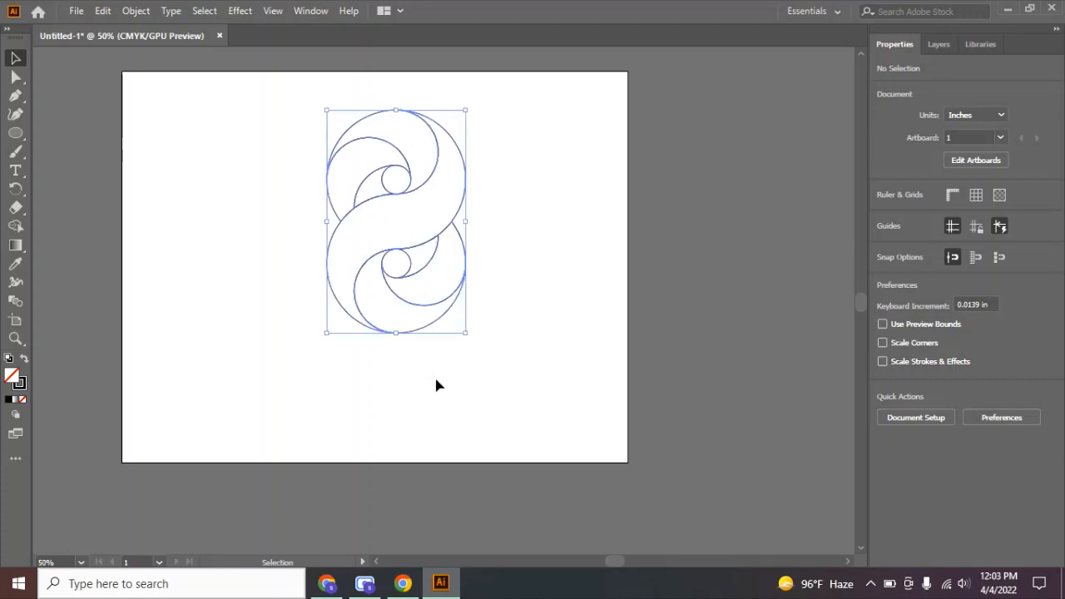
{"action": "left_click", "coordinate": [9, 399]}
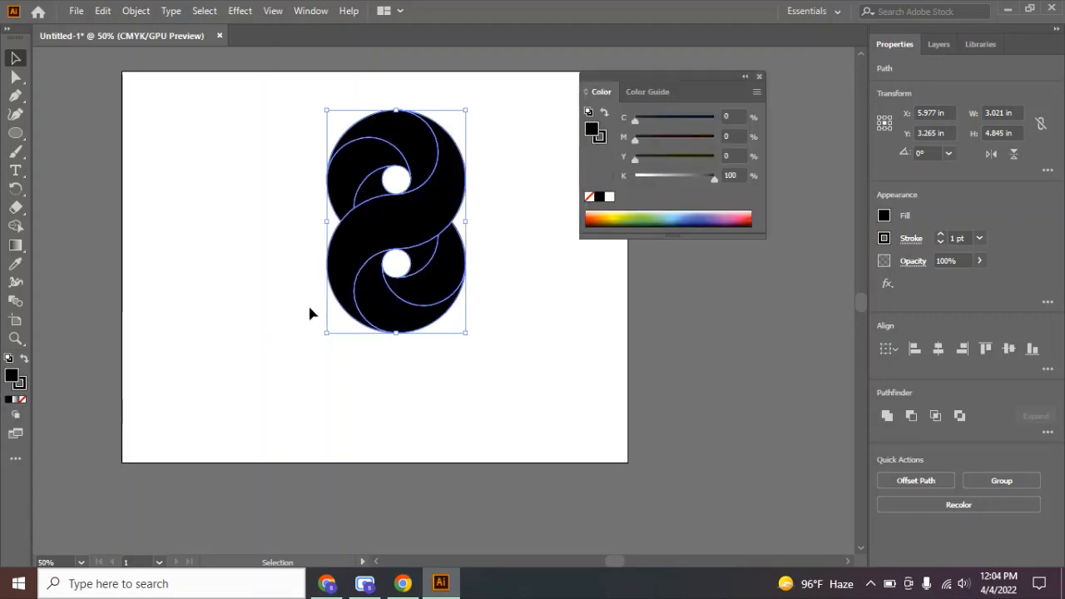
{"action": "left_click", "coordinate": [759, 76]}
{"action": "left_click", "coordinate": [593, 110]}
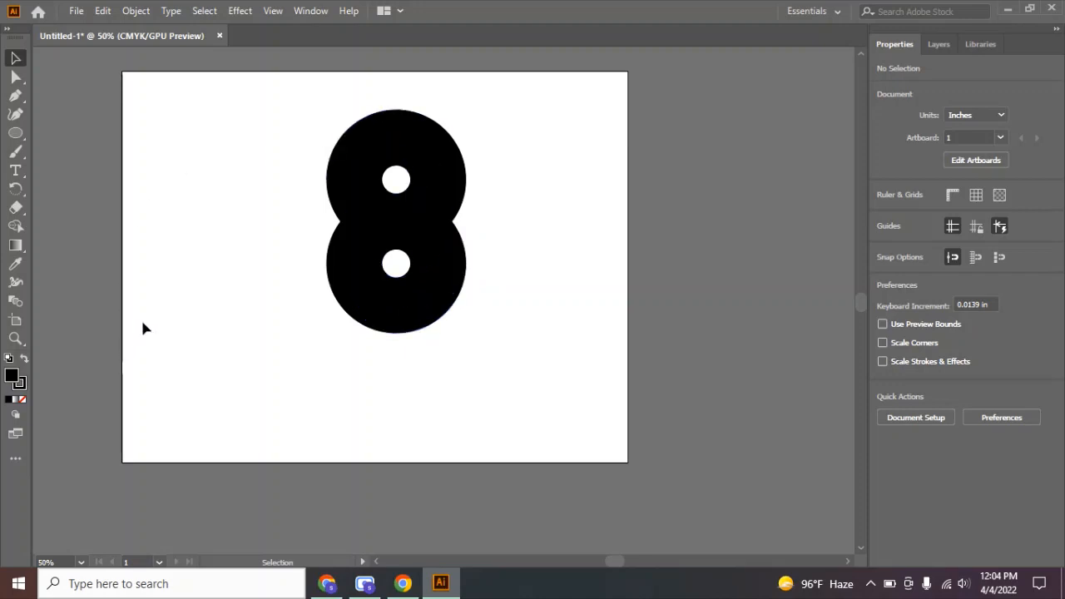
- Apply a white-to-black linear gradient fill to all the logo shapes
{"action": "left_click", "coordinate": [16, 399]}
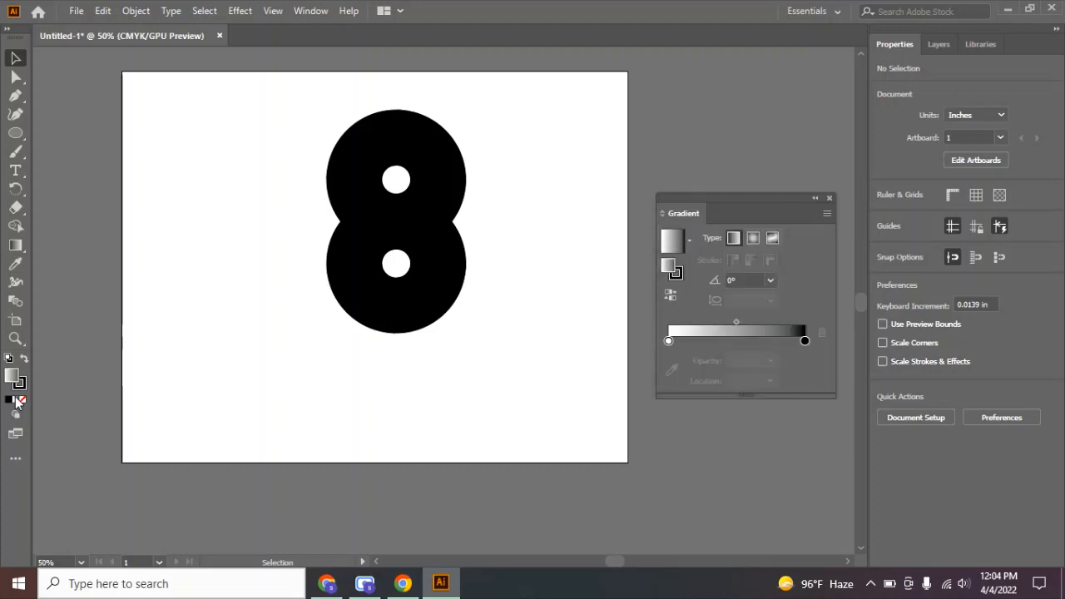
{"action": "left_click_drag", "start_coordinate": [289, 118], "coordinate": [457, 357]}
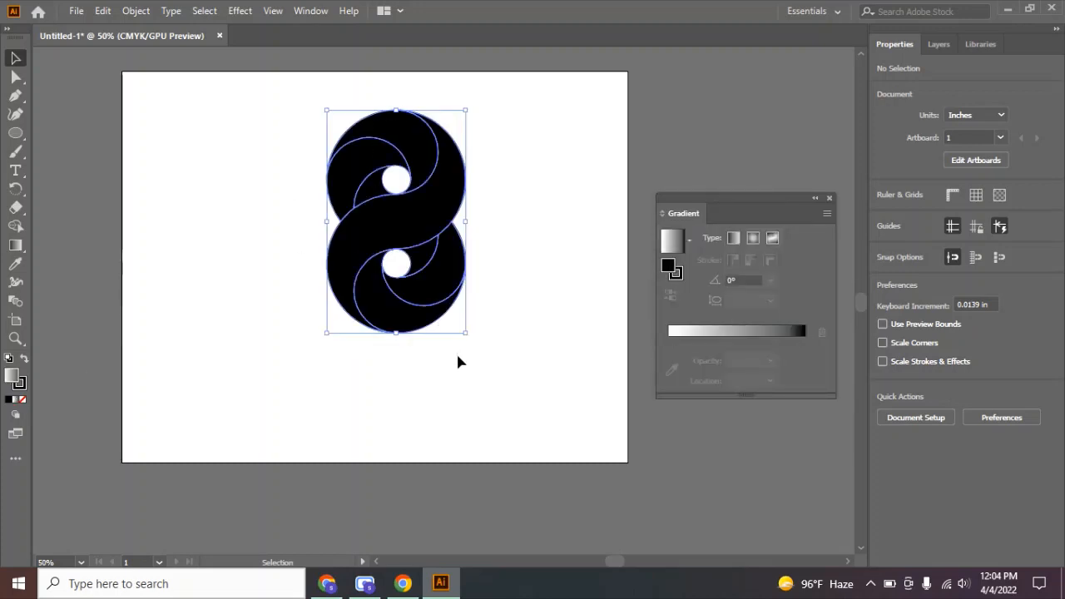
{"action": "left_click", "coordinate": [17, 401]}
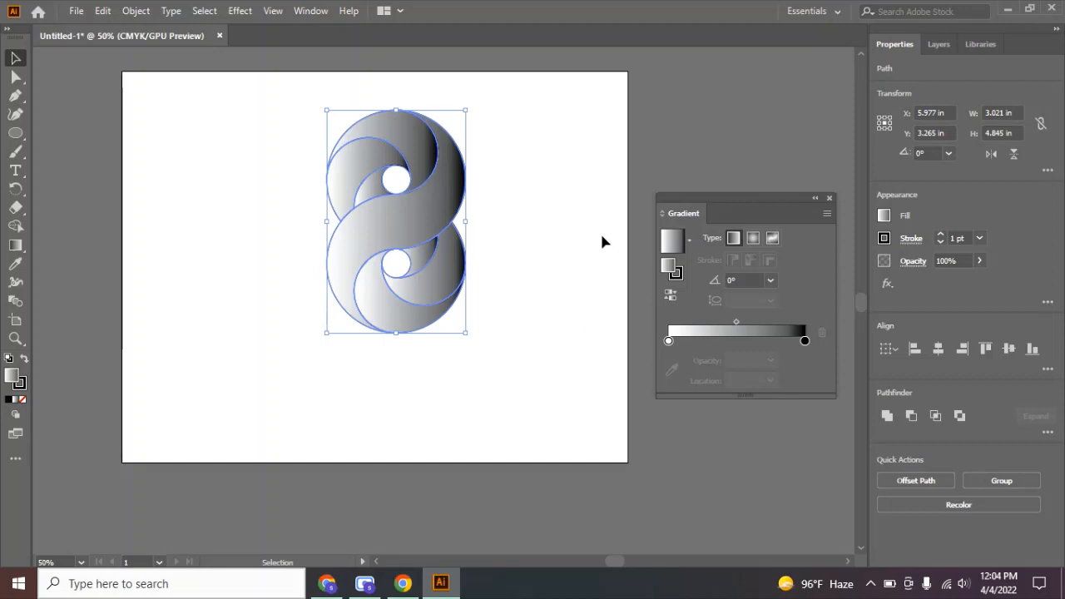
- Change the black end stop of the logo's gradient to a medium blue swatch
{"action": "left_click", "coordinate": [804, 341]}
{"action": "double_click", "coordinate": [804, 341]}
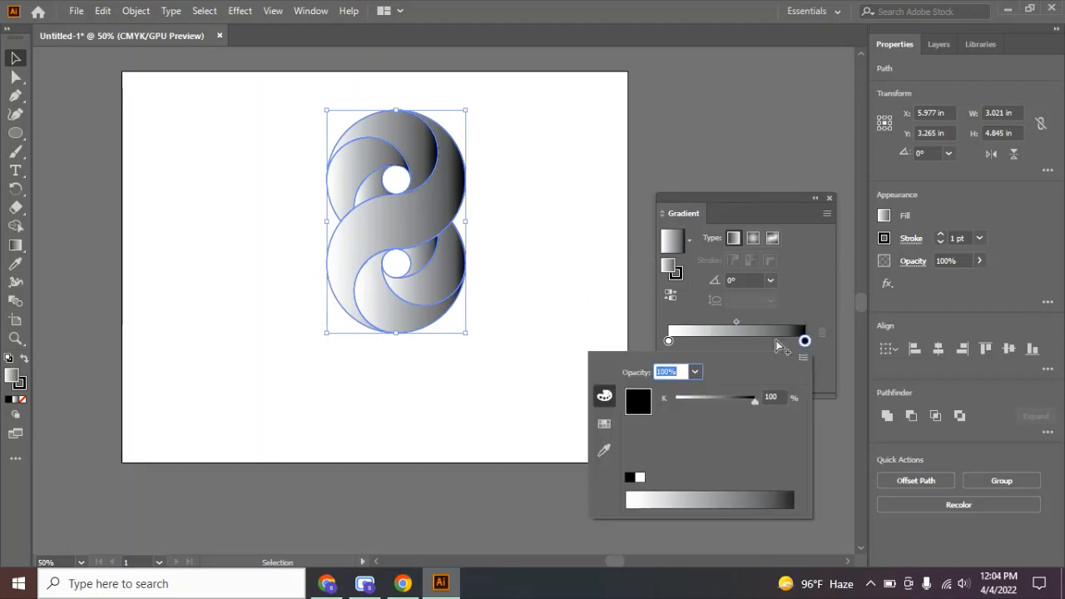
{"action": "left_click", "coordinate": [345, 166]}
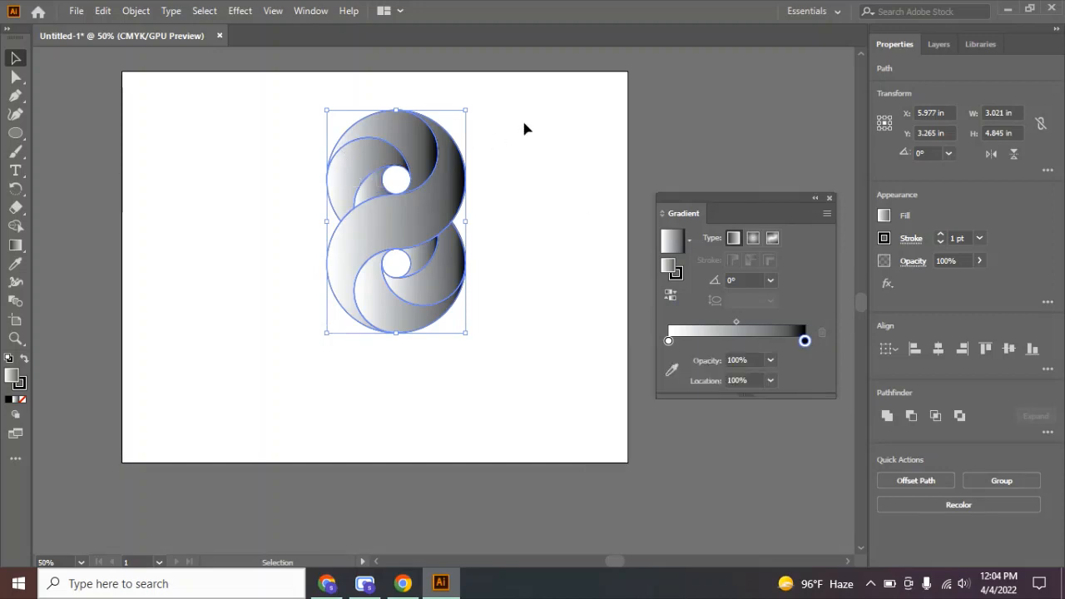
{"action": "double_click", "coordinate": [805, 341]}
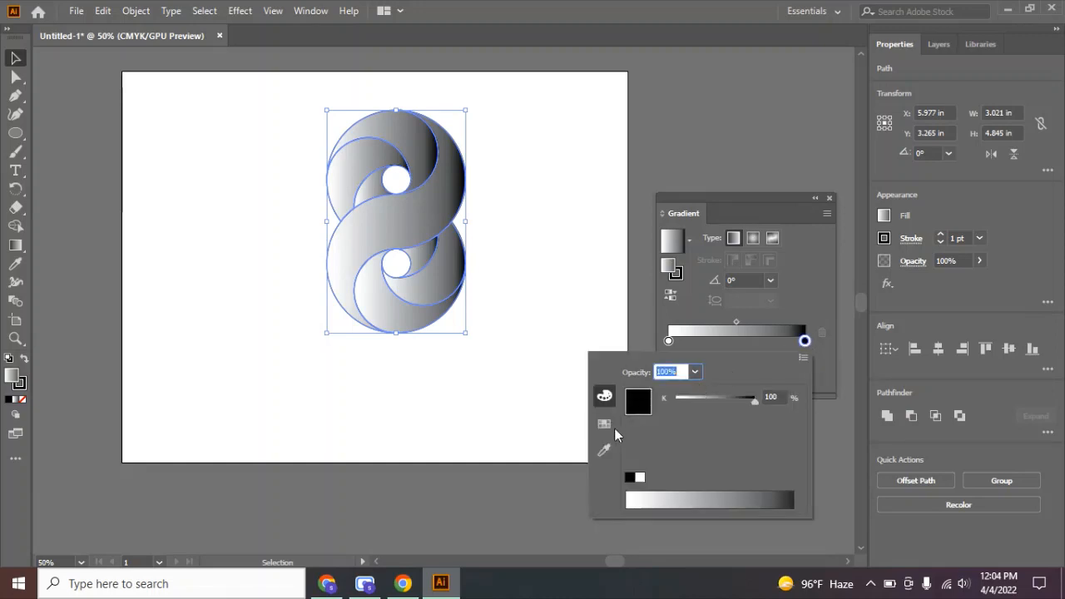
{"action": "left_click", "coordinate": [604, 425]}
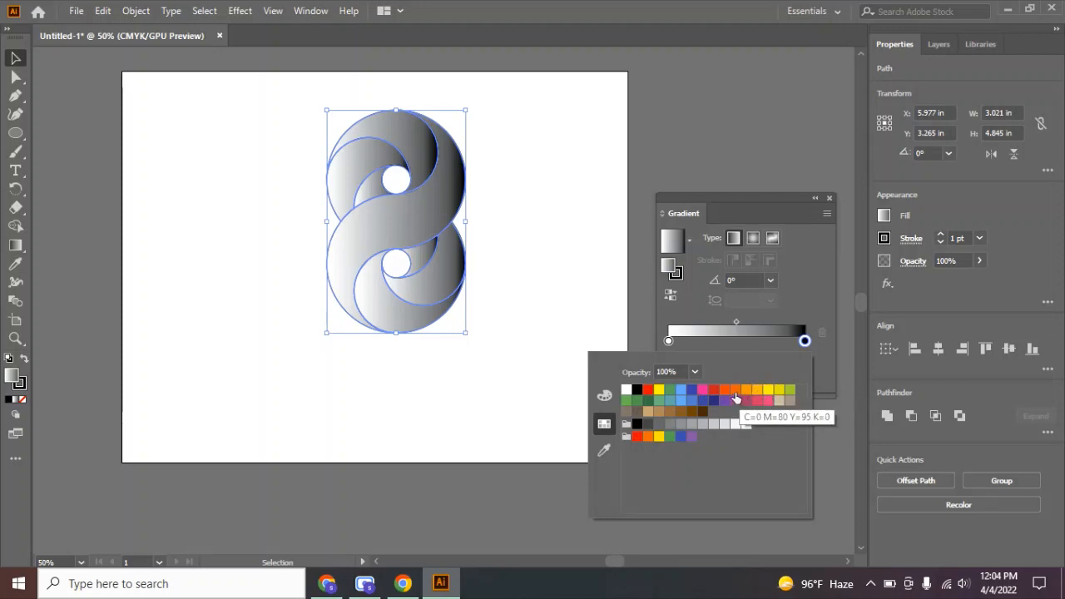
{"action": "left_click", "coordinate": [690, 389]}
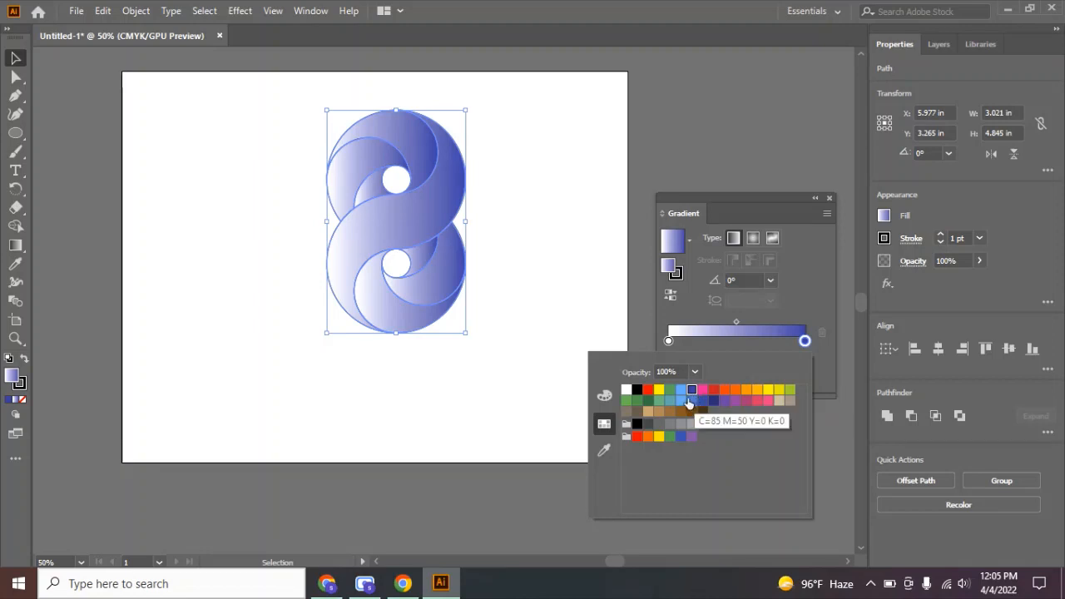
- Set the gradient's white stop at 0% to the dark blue swatch C=100 M=100 Y=25 K=25
{"action": "left_click", "coordinate": [670, 341]}
{"action": "left_click", "coordinate": [671, 341]}
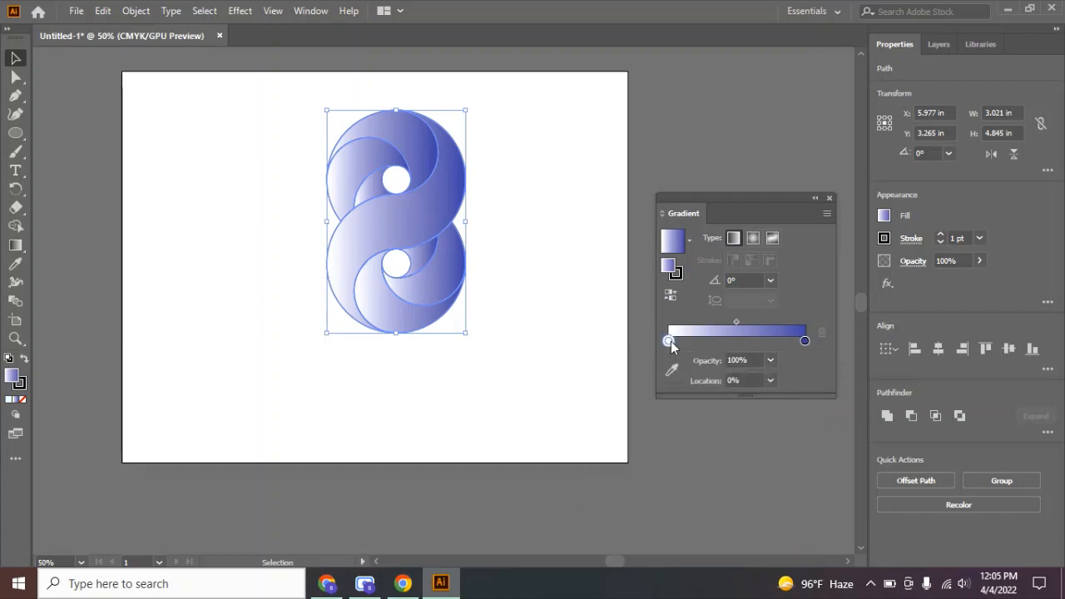
{"action": "double_click", "coordinate": [669, 341]}
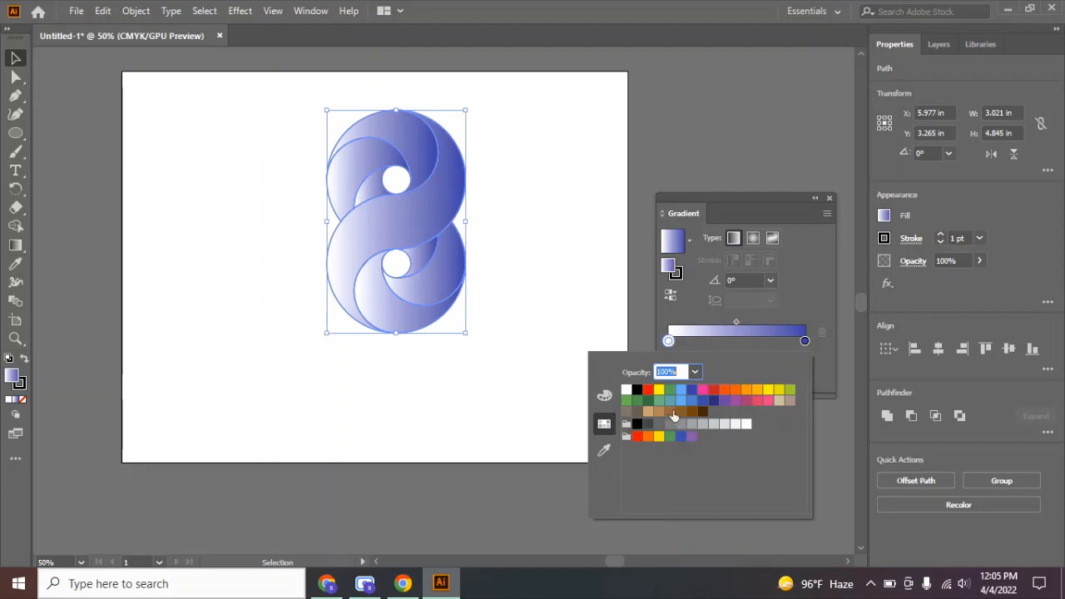
{"action": "left_click", "coordinate": [714, 400]}
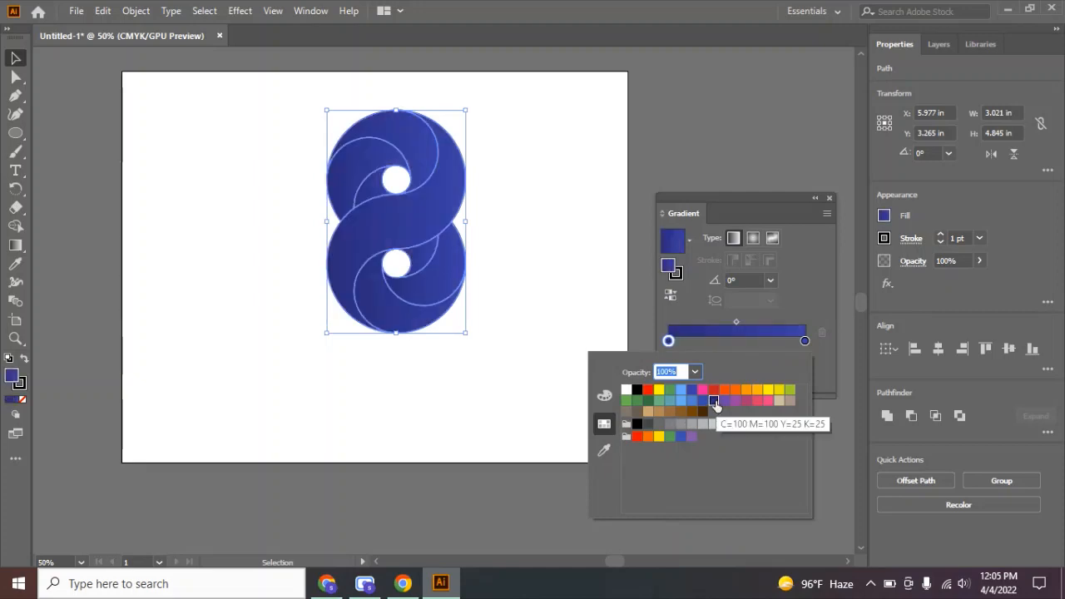
- Set the gradient's stop at 100% to a light blue swatch
{"action": "left_click", "coordinate": [804, 342]}
{"action": "double_click", "coordinate": [804, 342]}
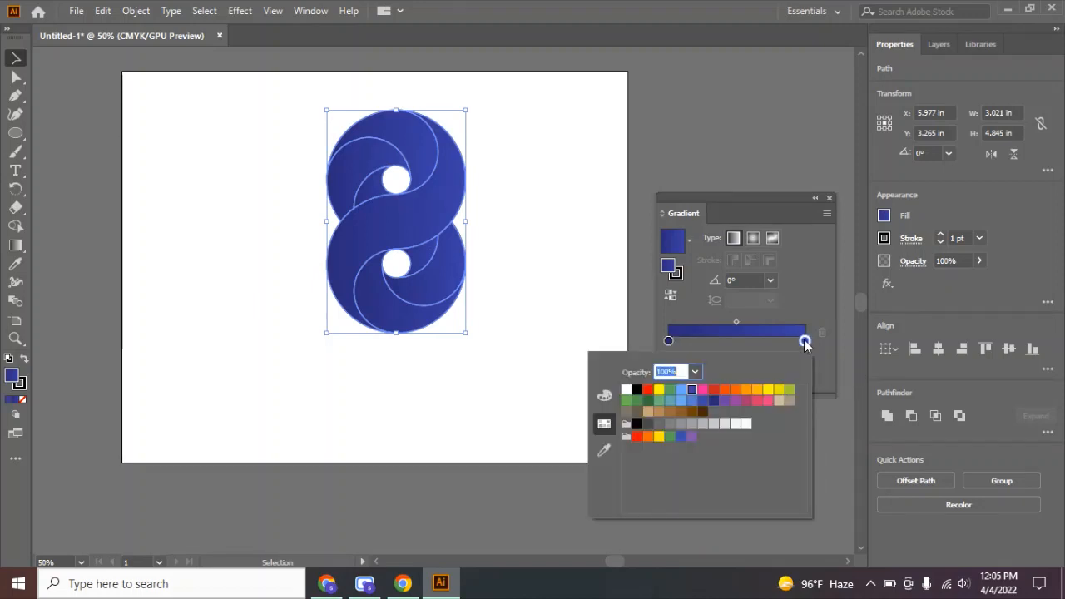
{"action": "left_click", "coordinate": [680, 391]}
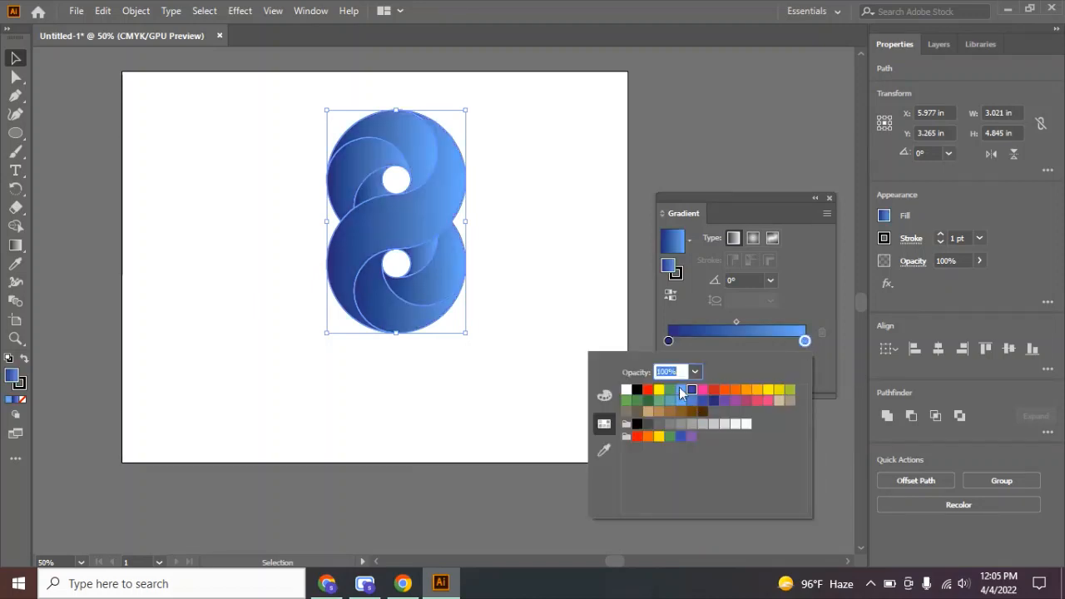
- Move the midpoint between the two gradient stops to a location of about 46.09% and deselect the logo
{"action": "left_click", "coordinate": [734, 324]}
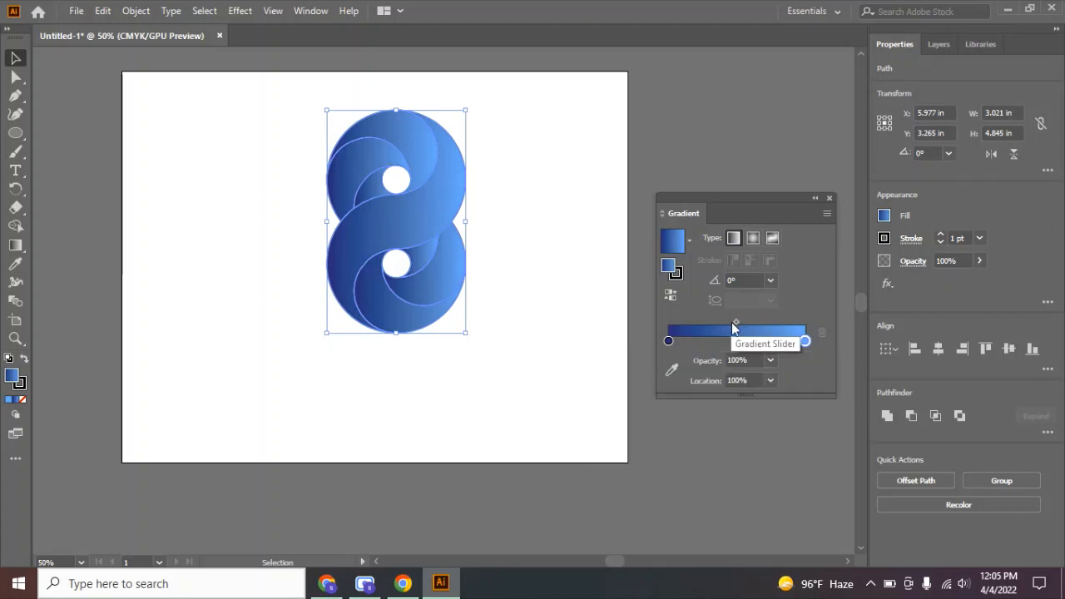
{"action": "left_click_drag", "start_coordinate": [734, 323], "coordinate": [731, 323]}
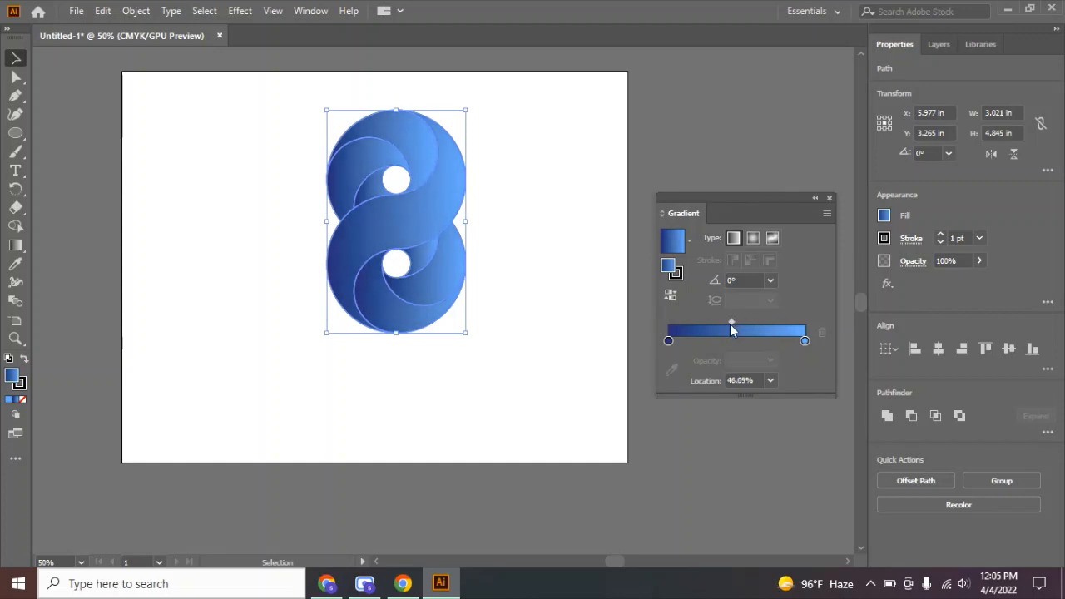
{"action": "left_click", "coordinate": [291, 96]}
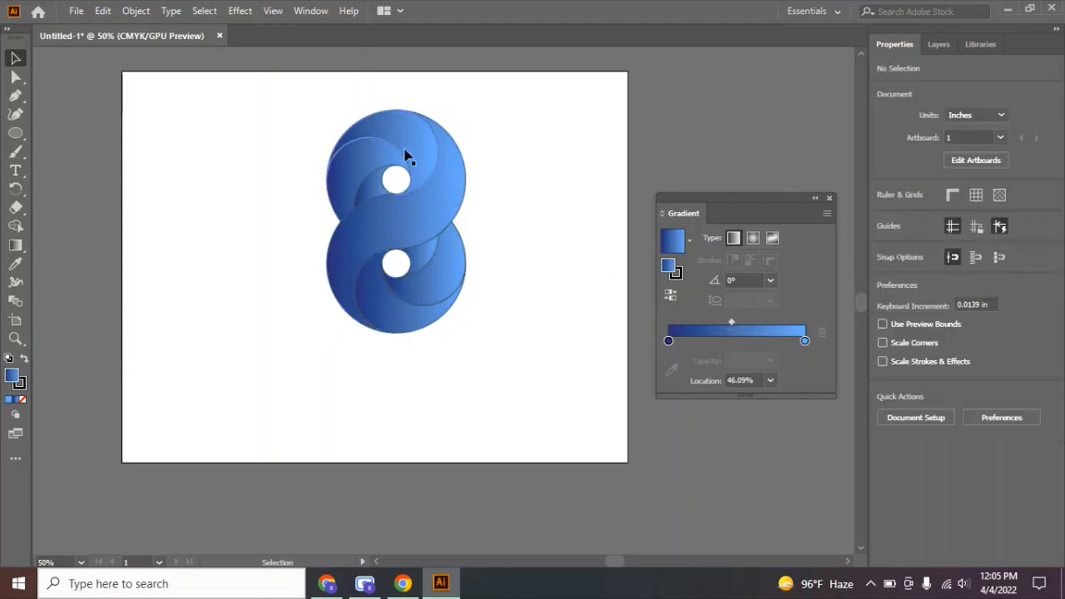
{"action": "left_click_drag", "start_coordinate": [319, 108], "coordinate": [464, 356]}
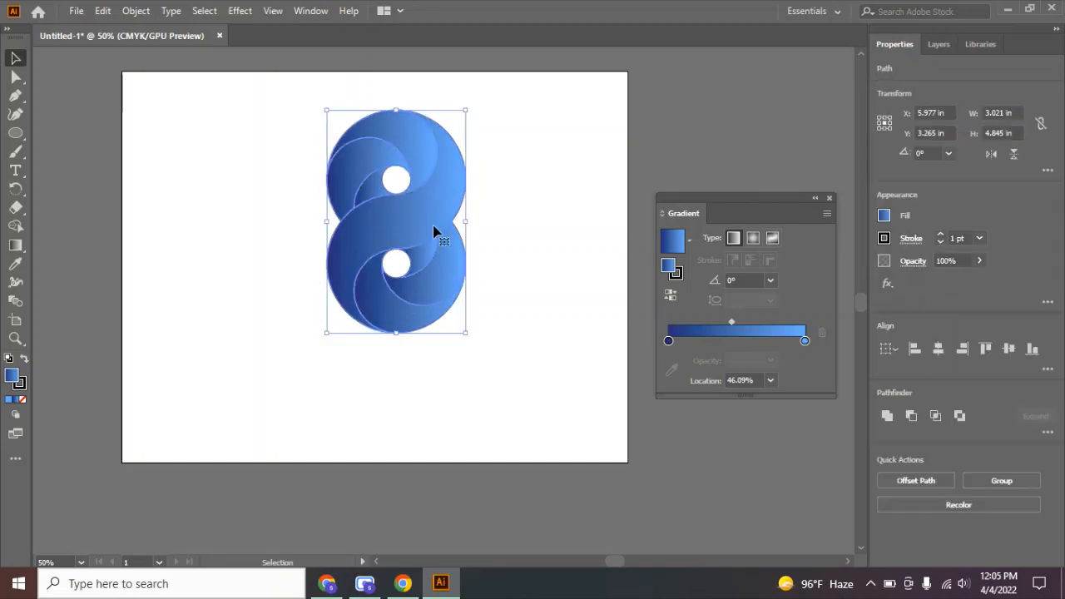
{"action": "left_click", "coordinate": [520, 142]}
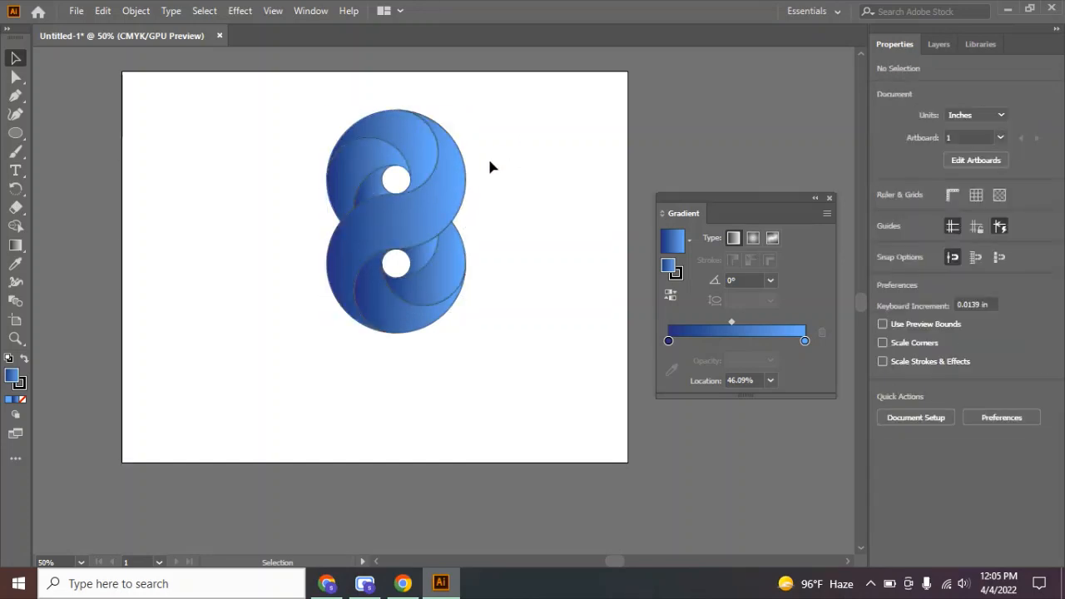
{"action": "left_click_drag", "start_coordinate": [345, 93], "coordinate": [444, 368]}
{"action": "left_click", "coordinate": [299, 178]}
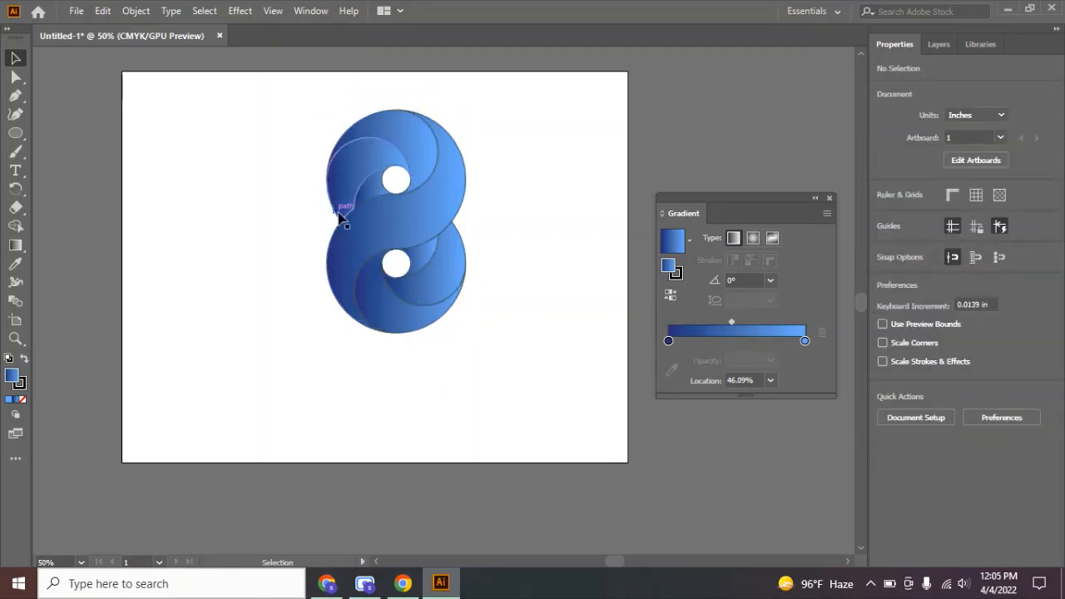
- Remove the stroke from all the logo shapes and close the colour settings
{"action": "left_click", "coordinate": [23, 384]}
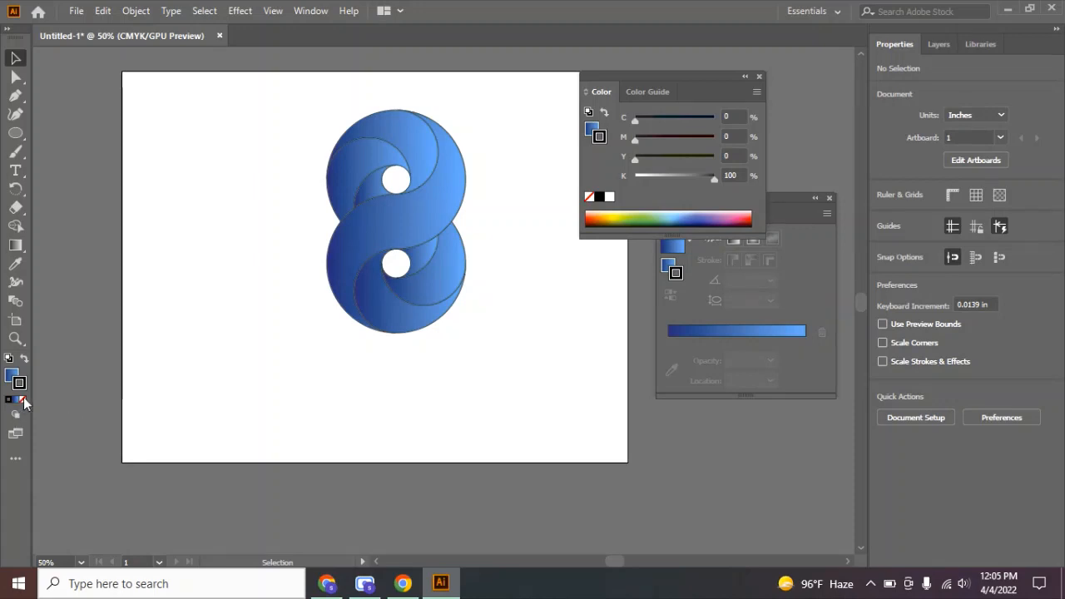
{"action": "left_click", "coordinate": [22, 400]}
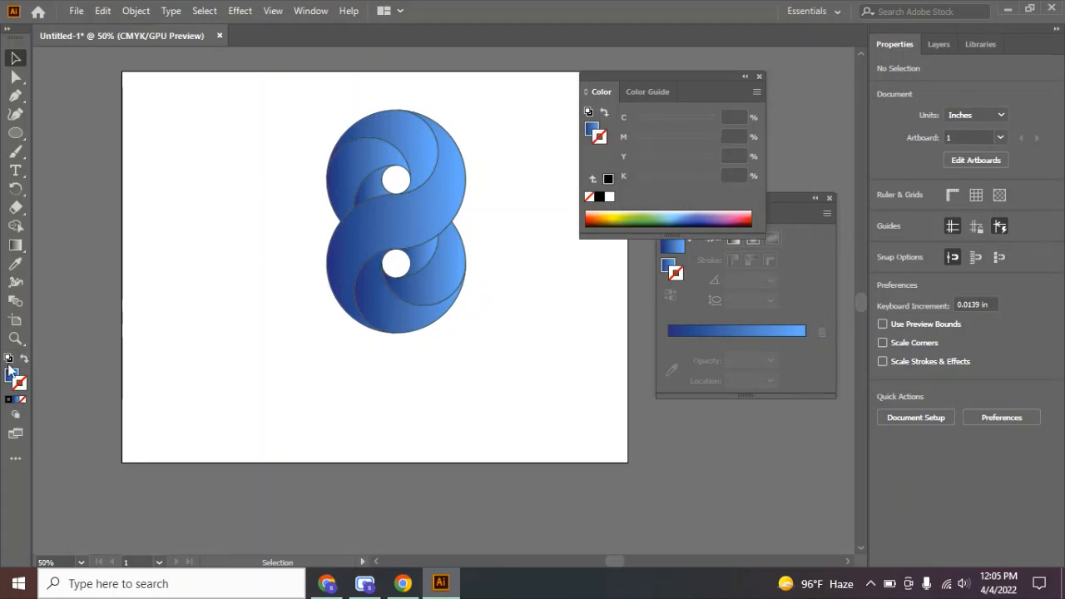
{"action": "left_click", "coordinate": [393, 213]}
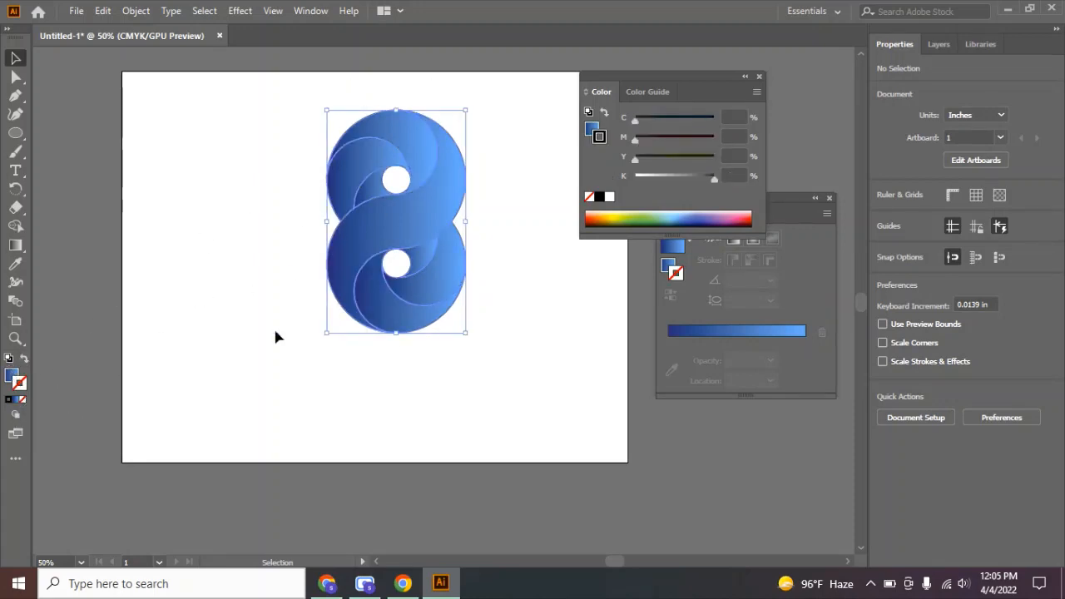
{"action": "left_click", "coordinate": [21, 400]}
{"action": "left_click", "coordinate": [231, 233]}
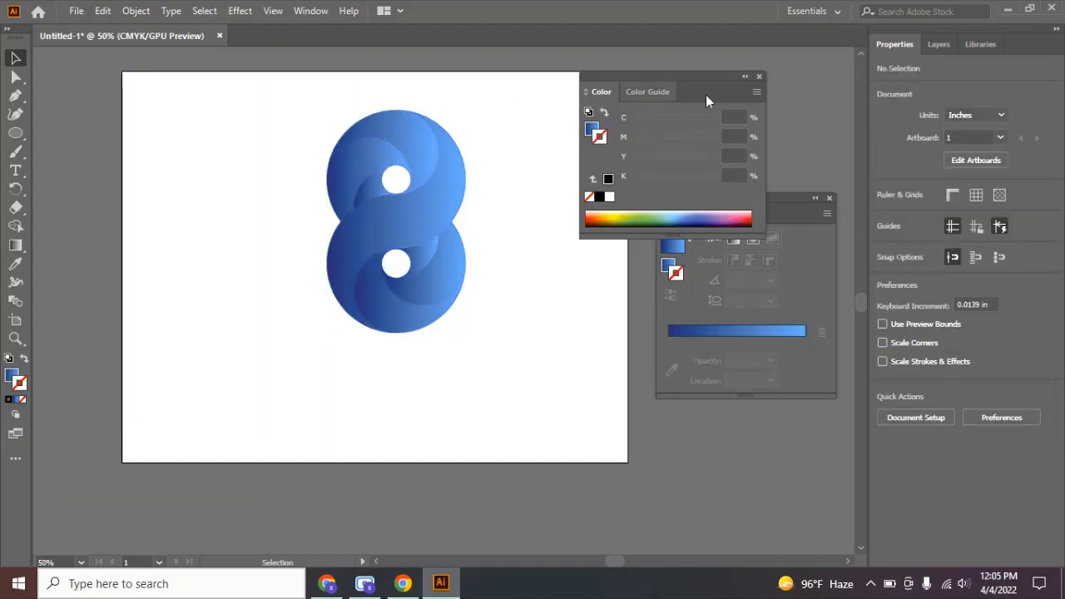
{"action": "left_click", "coordinate": [758, 77]}
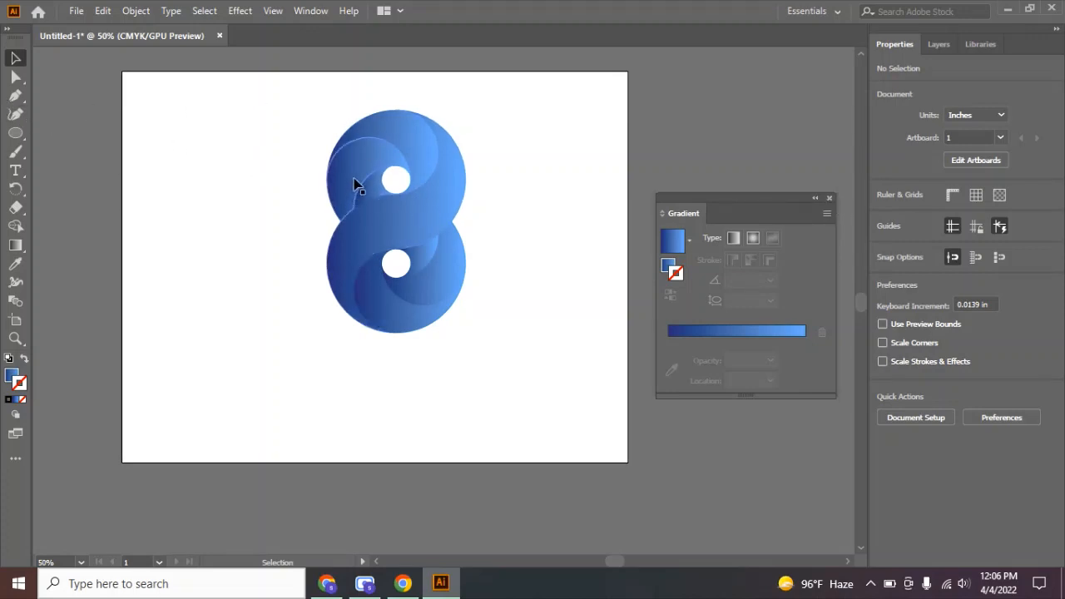
- Apply the White, Black gradient to the central S-shaped band's stroke and set its 100% stop to CMYK Cyan
{"action": "left_click", "coordinate": [368, 231]}
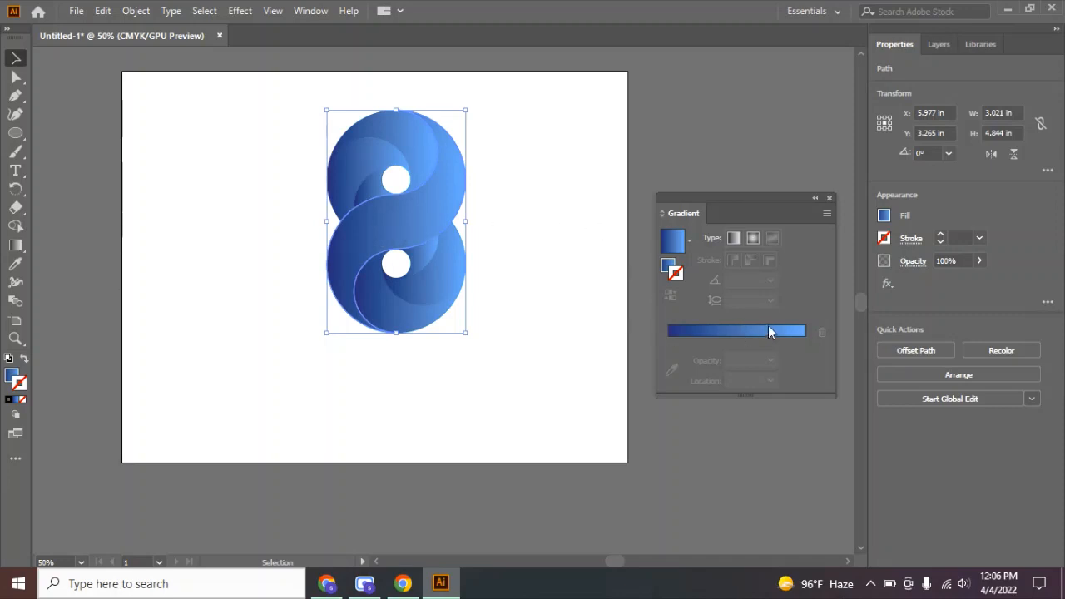
{"action": "left_click", "coordinate": [689, 240]}
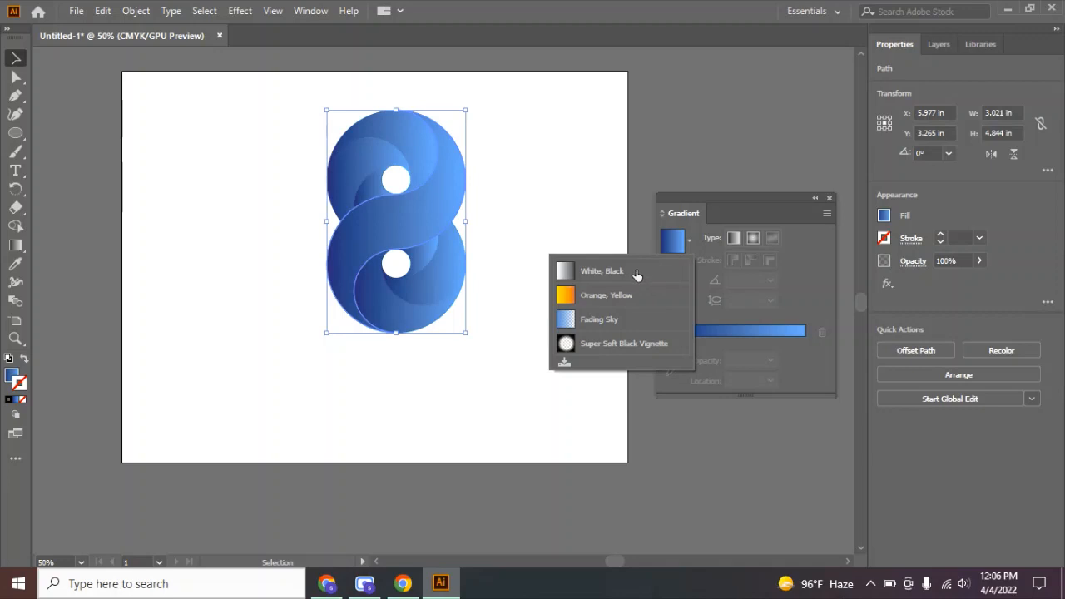
{"action": "left_click", "coordinate": [637, 275]}
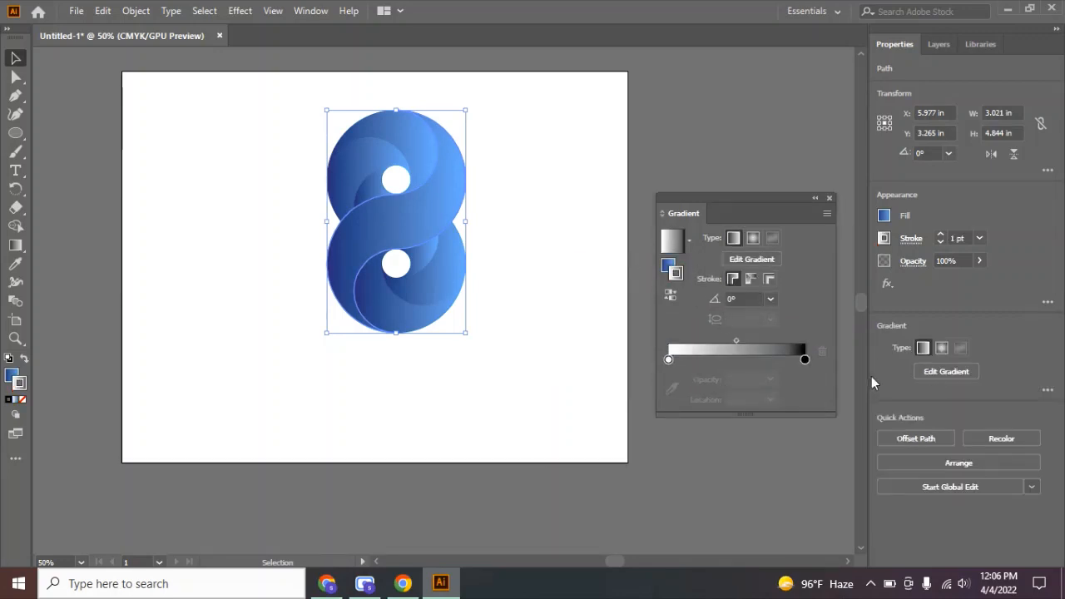
{"action": "double_click", "coordinate": [803, 359]}
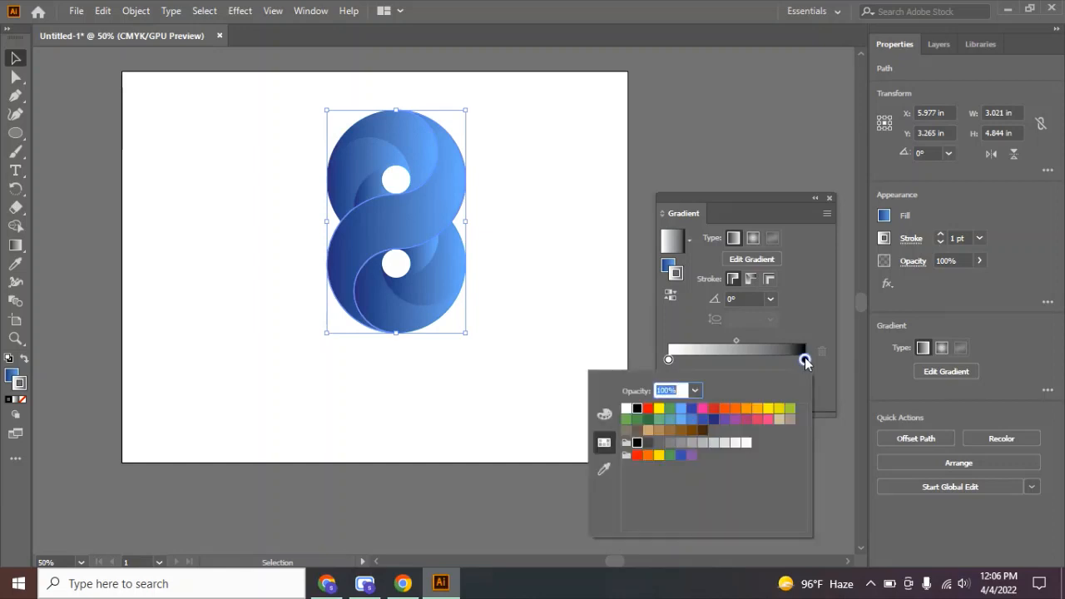
{"action": "left_click", "coordinate": [680, 408]}
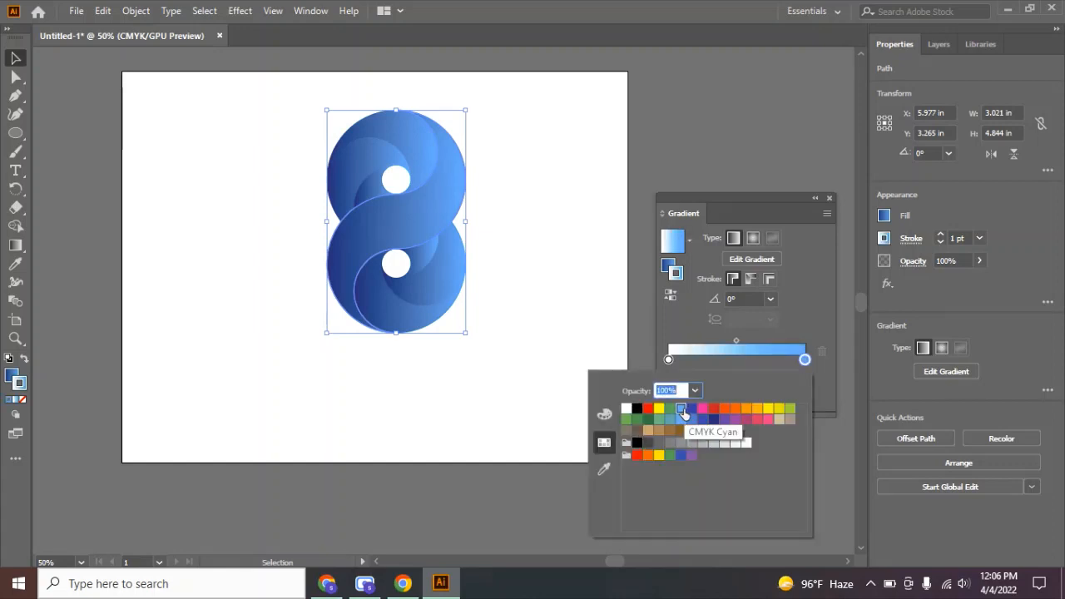
- Set the 0% stop of the S-shaped band's stroke gradient to a dark blue swatch and deselect the band
{"action": "left_click", "coordinate": [667, 360]}
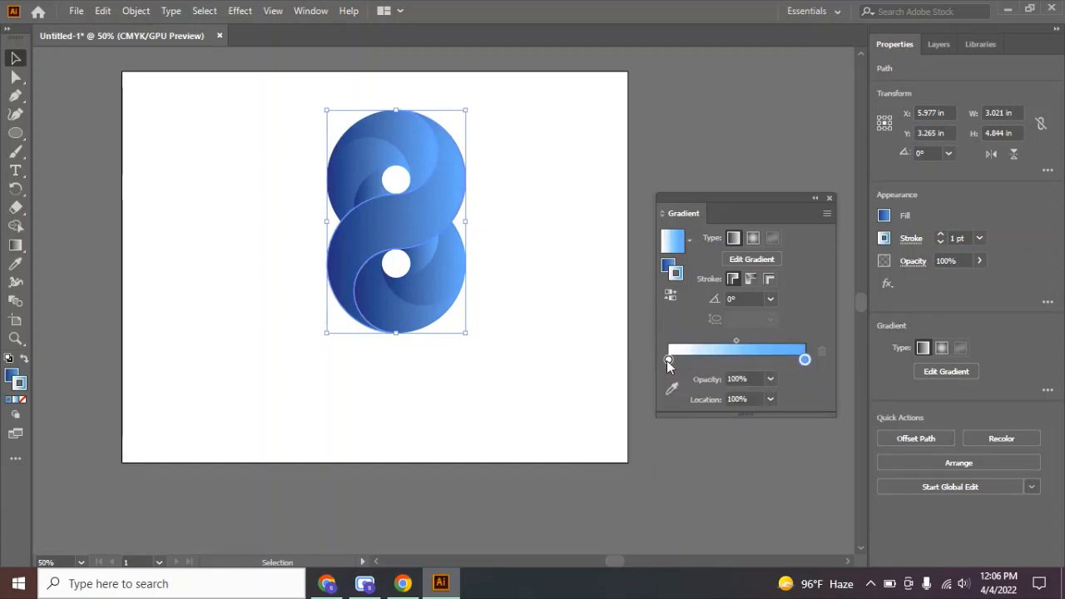
{"action": "left_click", "coordinate": [692, 408]}
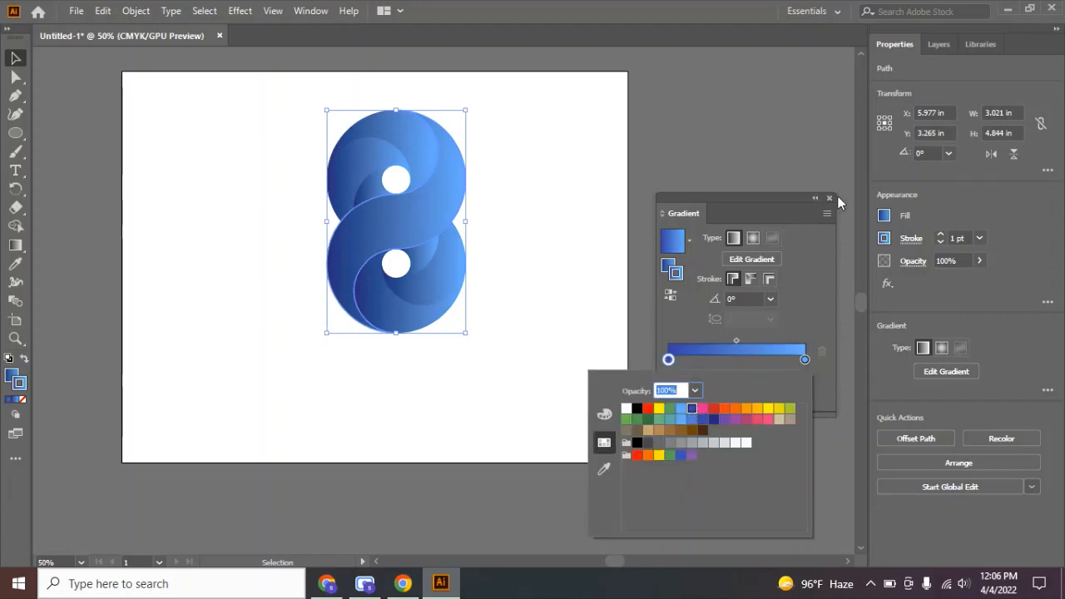
{"action": "left_click", "coordinate": [730, 157]}
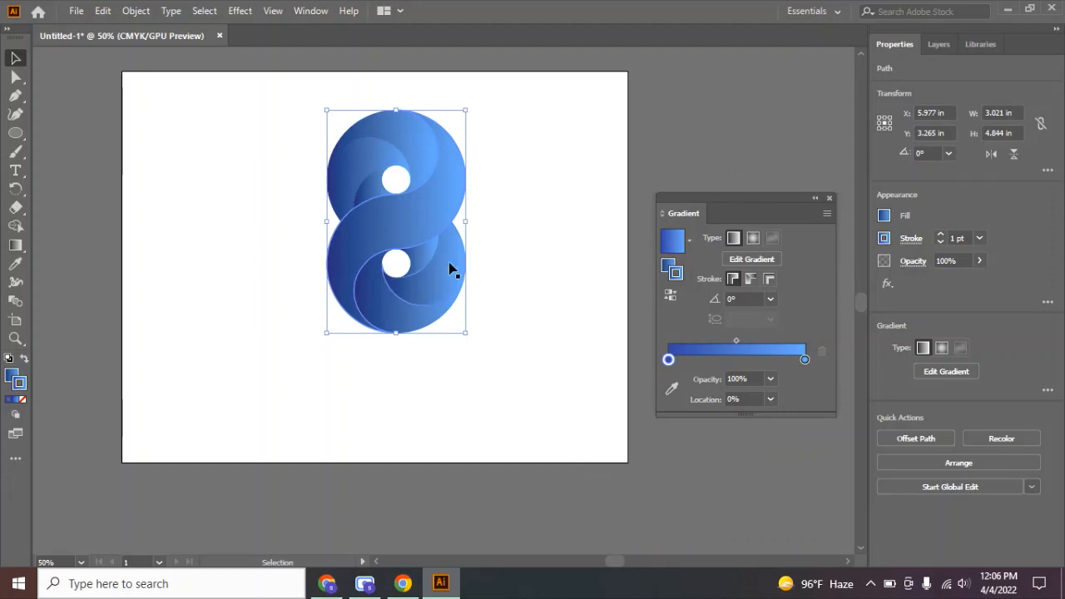
{"action": "left_click", "coordinate": [227, 181]}
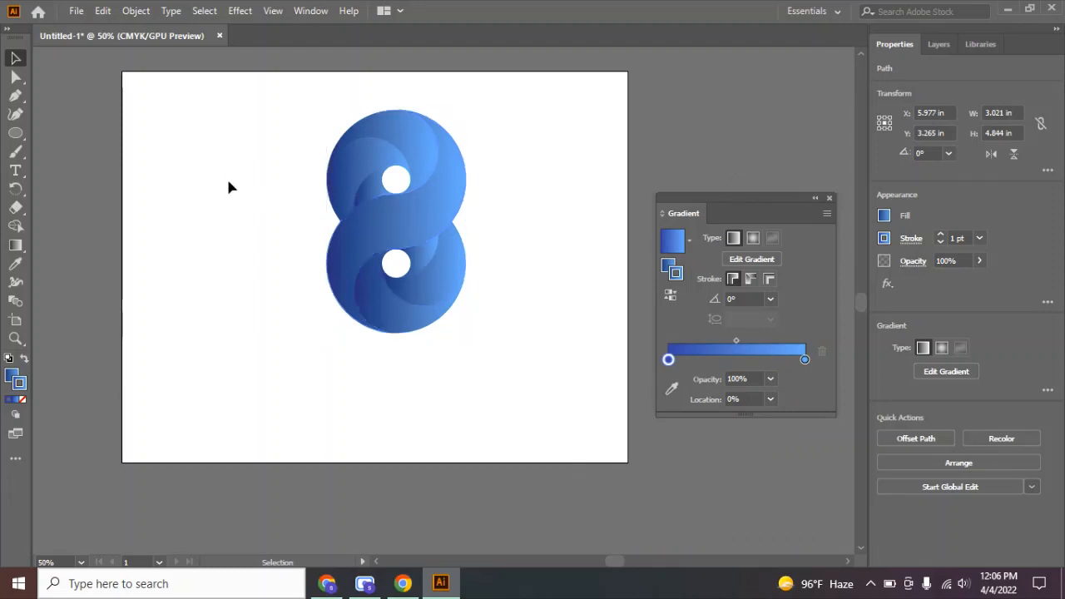
- Apply the blue gradient to the upper-left swirl's stroke, trying the radial type before choosing linear
{"action": "left_click", "coordinate": [351, 174]}
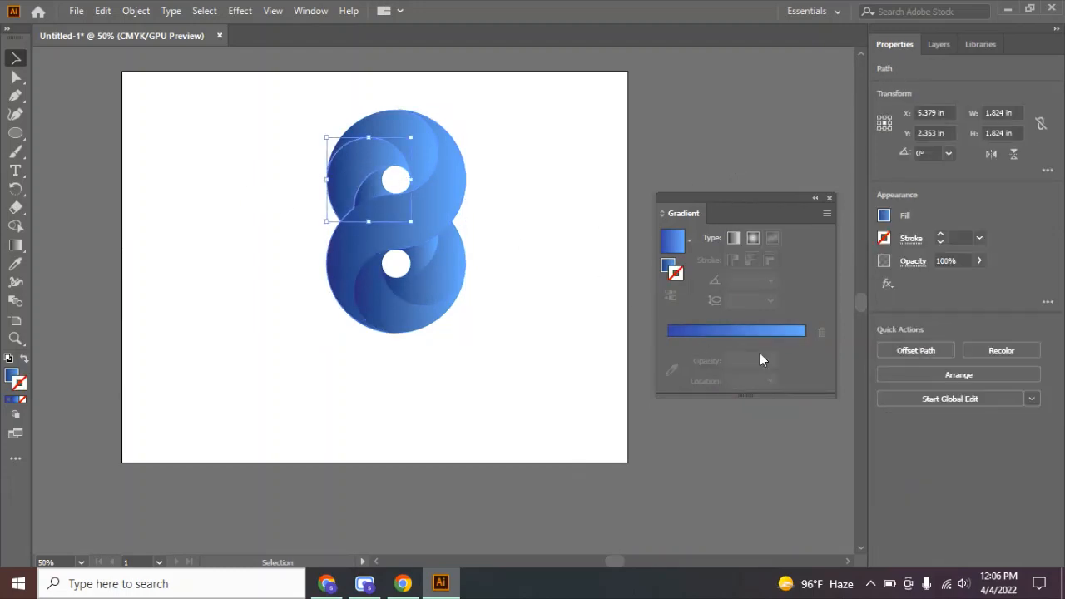
{"action": "left_click", "coordinate": [754, 239]}
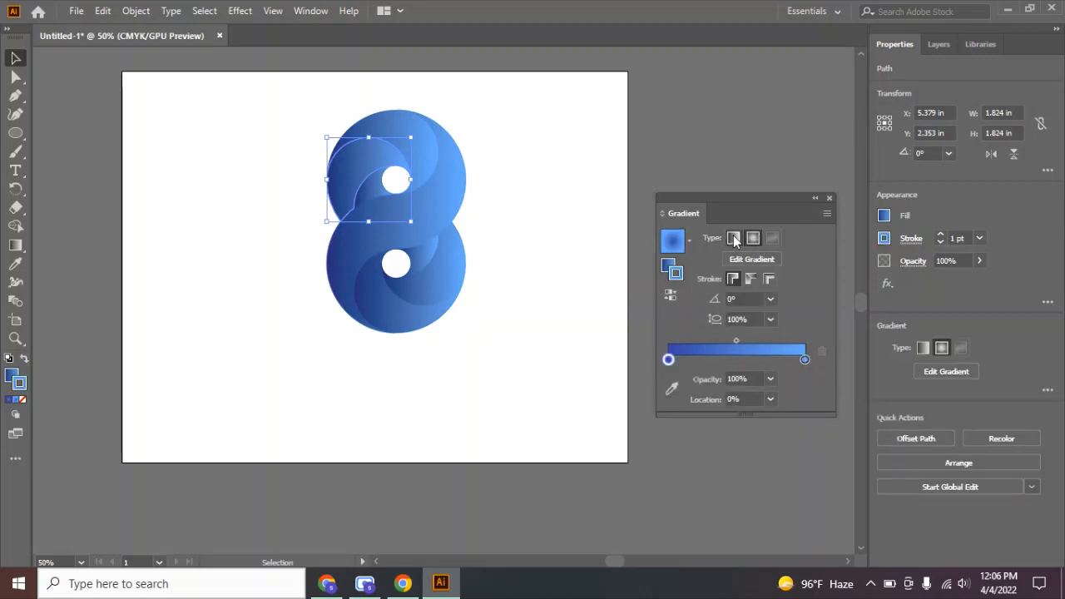
{"action": "left_click", "coordinate": [733, 239]}
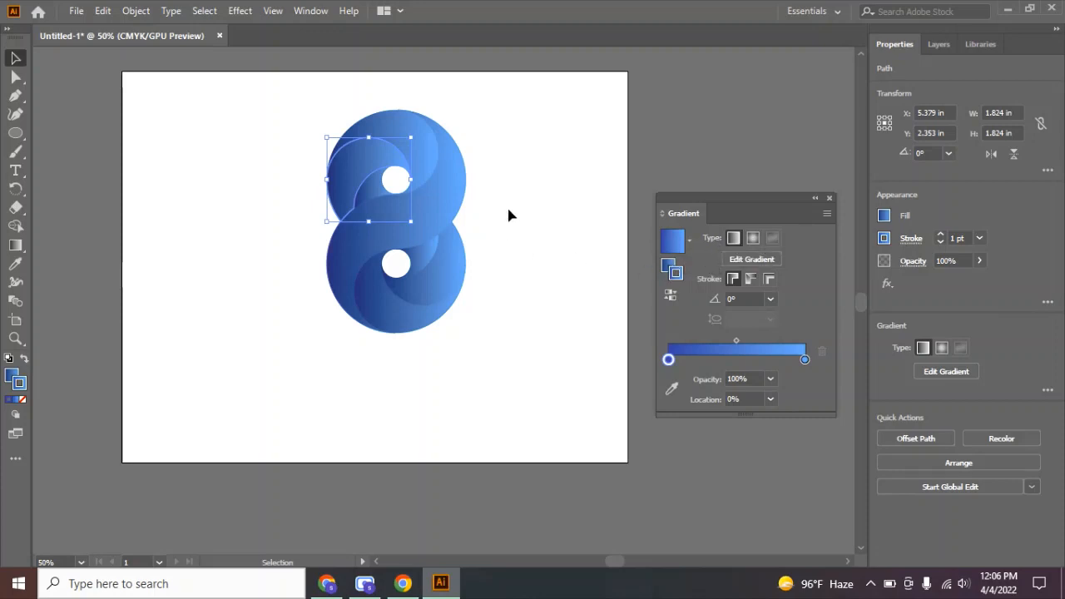
{"action": "left_click", "coordinate": [753, 239]}
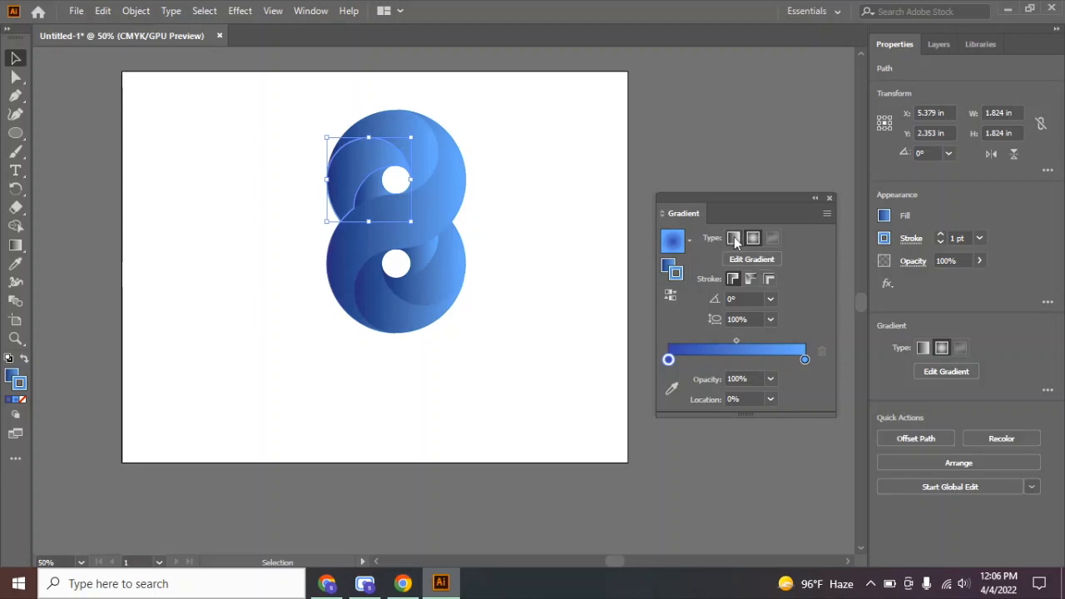
{"action": "left_click", "coordinate": [734, 238]}
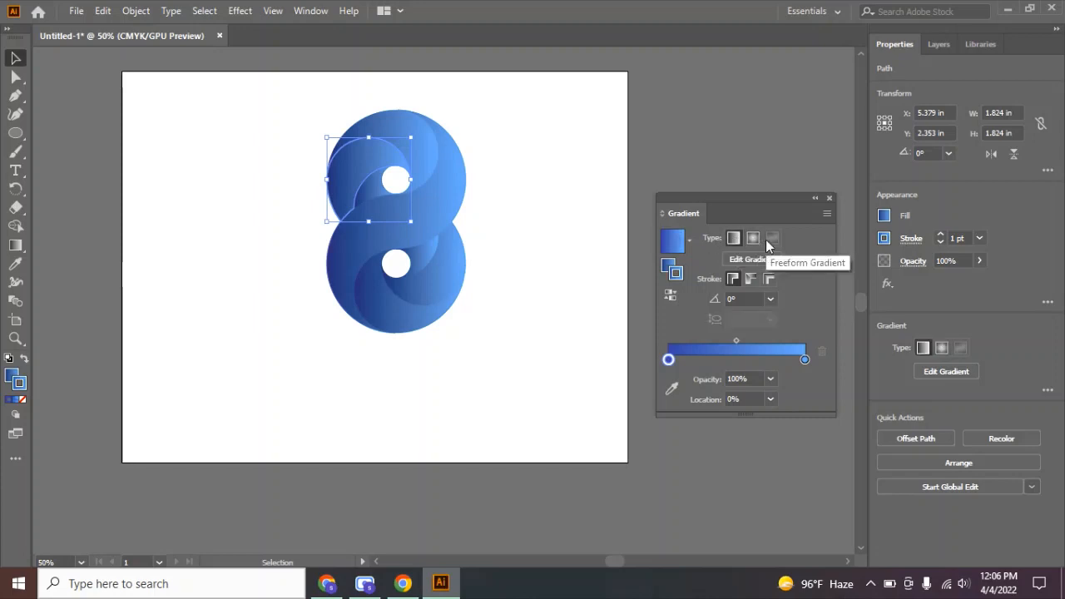
{"action": "left_click", "coordinate": [724, 299]}
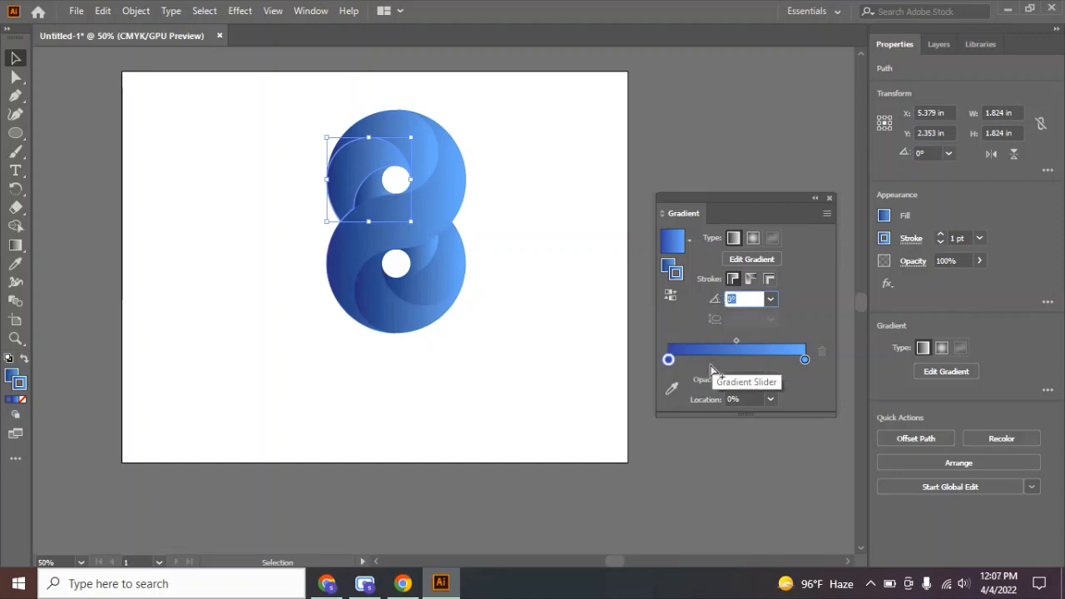
{"action": "left_click", "coordinate": [824, 256]}
- Set the upper-left swirl's stroke gradient to black at 100% and dark blue C=100 M=100 Y=25 K=25 at 0%, then deselect
{"action": "double_click", "coordinate": [804, 359]}
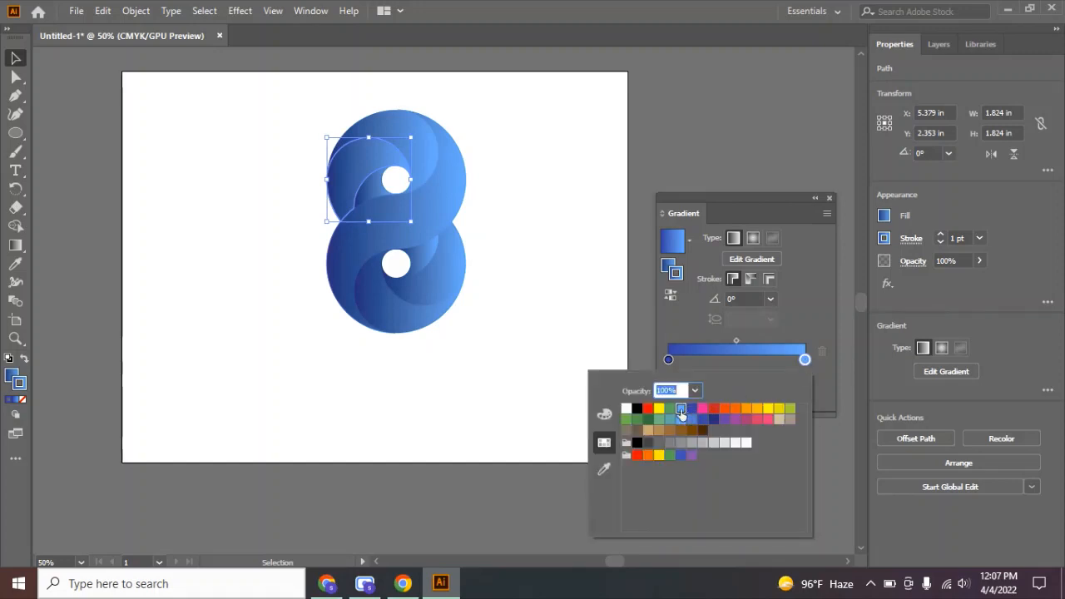
{"action": "left_click", "coordinate": [637, 409]}
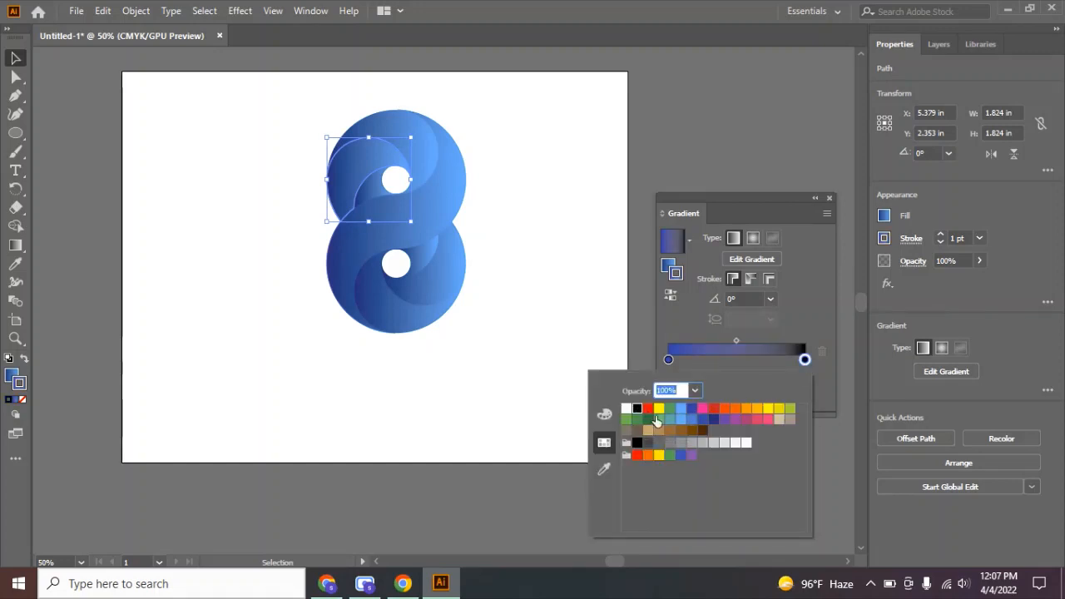
{"action": "left_click", "coordinate": [667, 365]}
{"action": "left_click", "coordinate": [668, 360]}
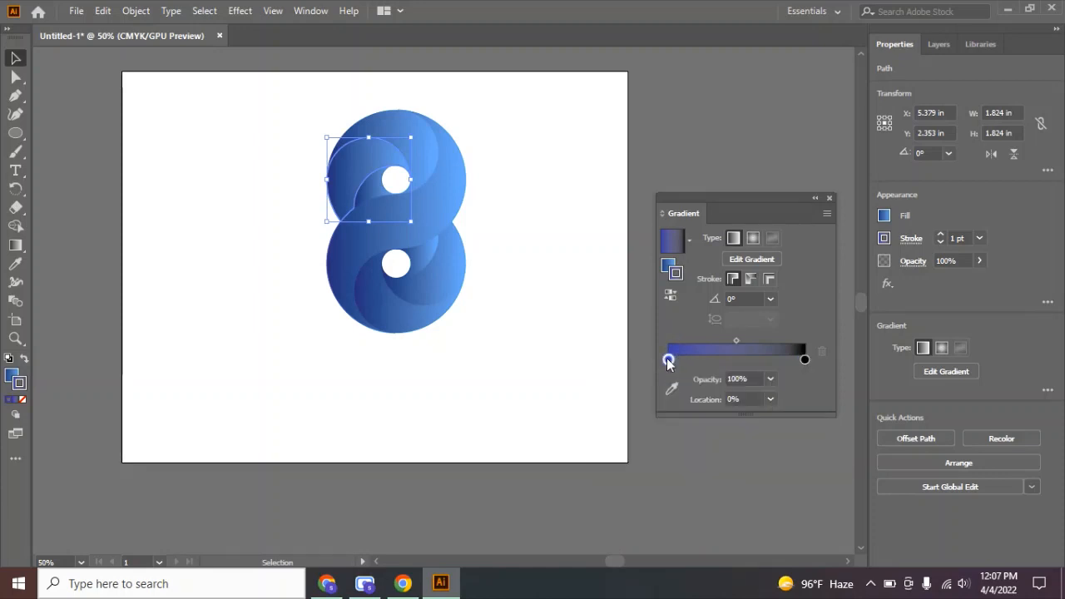
{"action": "double_click", "coordinate": [668, 360]}
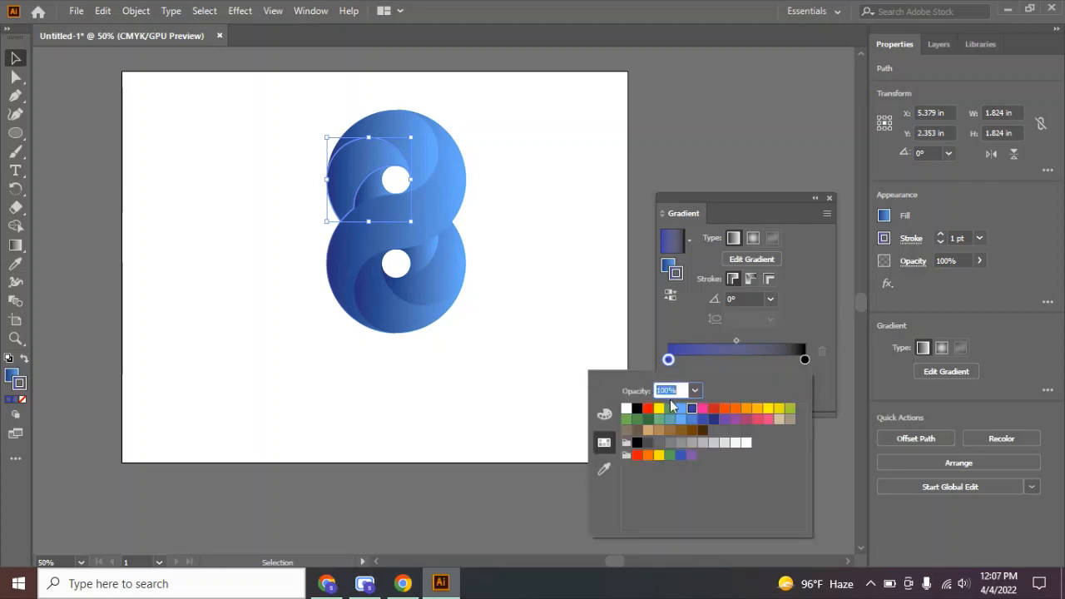
{"action": "left_click", "coordinate": [713, 418]}
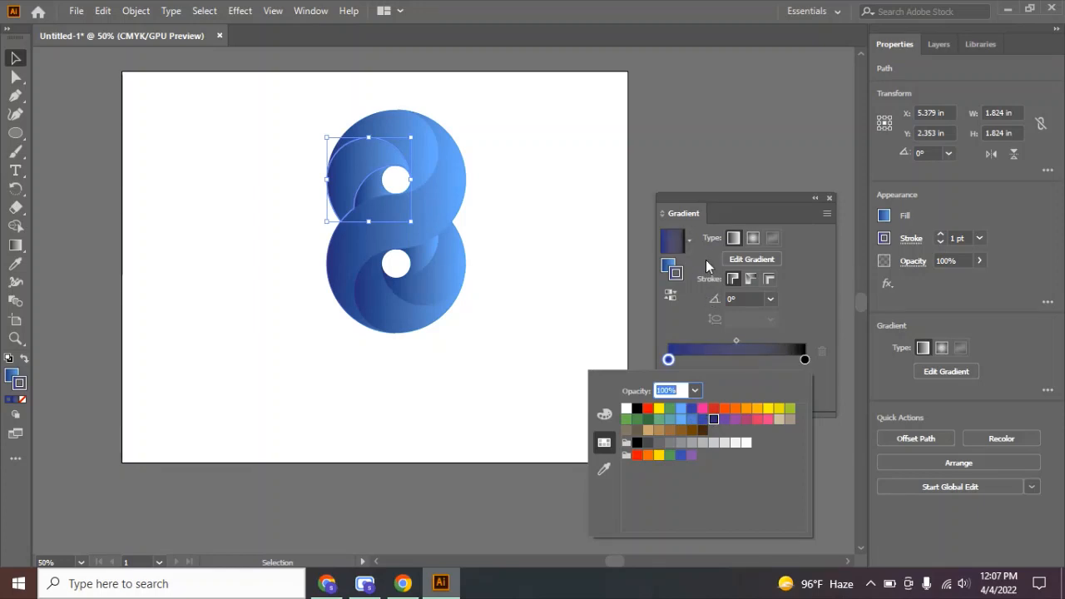
{"action": "key", "text": "Escape"}
{"action": "left_click", "coordinate": [725, 107]}
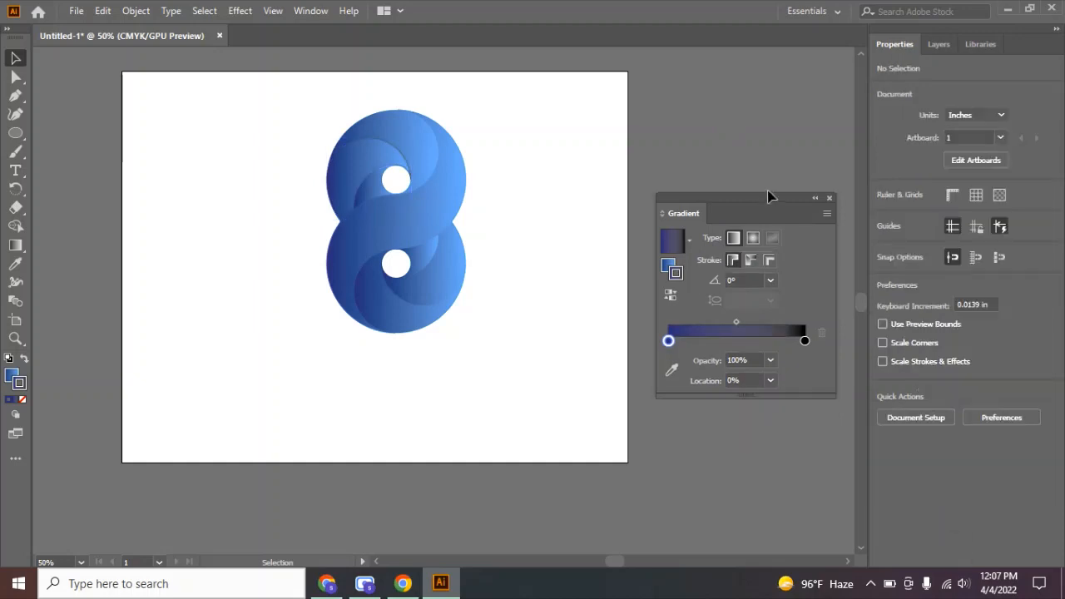
- Close the gradient settings and remove the stroke from the central S-shaped band
{"action": "left_click", "coordinate": [828, 199]}
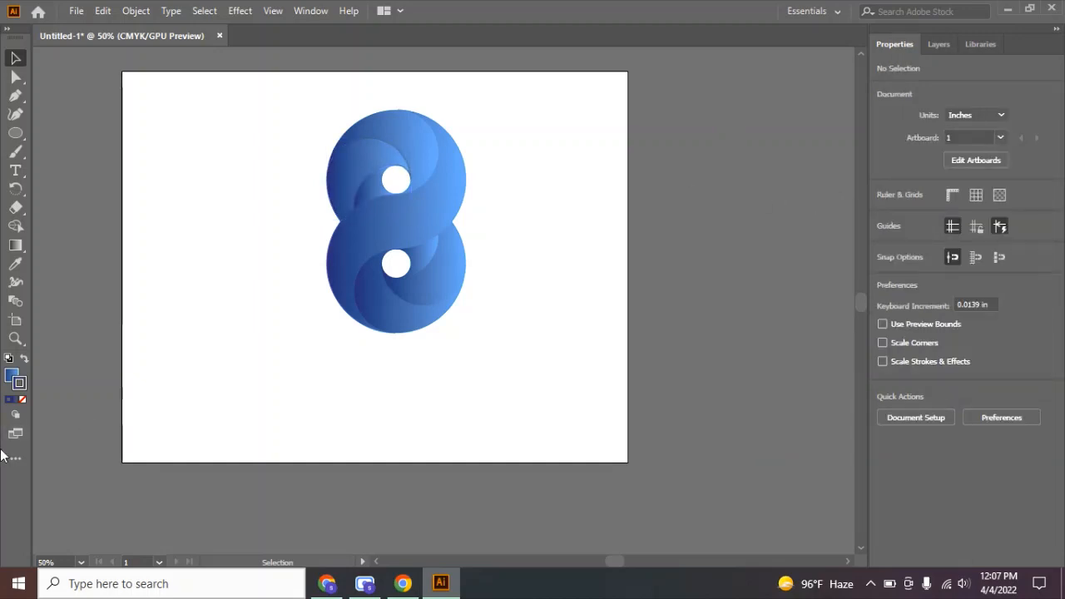
{"action": "left_click", "coordinate": [22, 400]}
{"action": "left_click", "coordinate": [385, 231]}
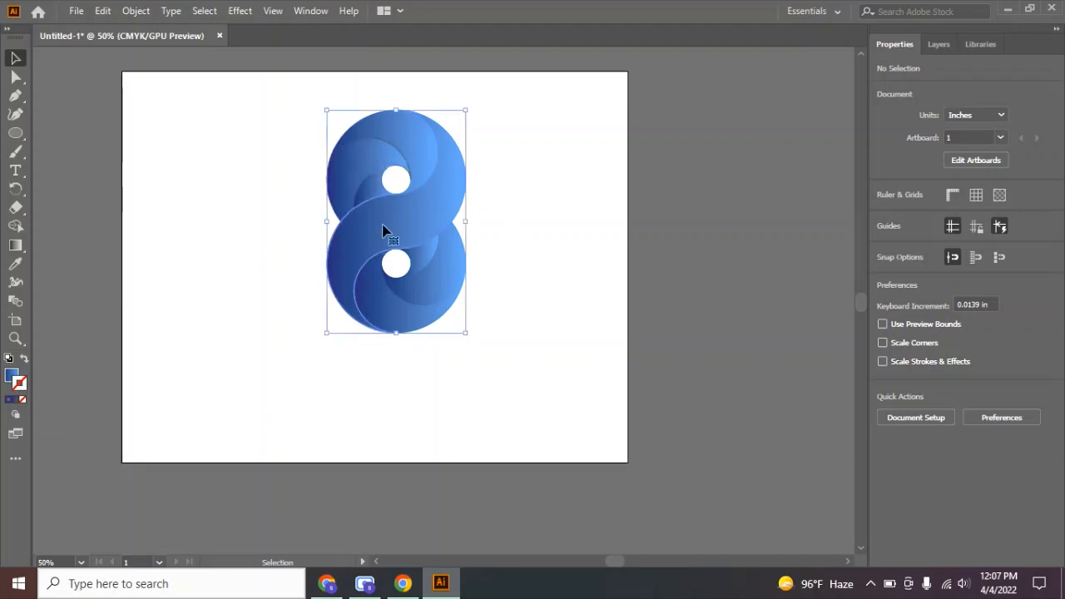
- Give the lower-right swirl a solid blue 1 pt stroke of C=100 M=100 Y=0 K=0 and deselect it
{"action": "left_click", "coordinate": [425, 285]}
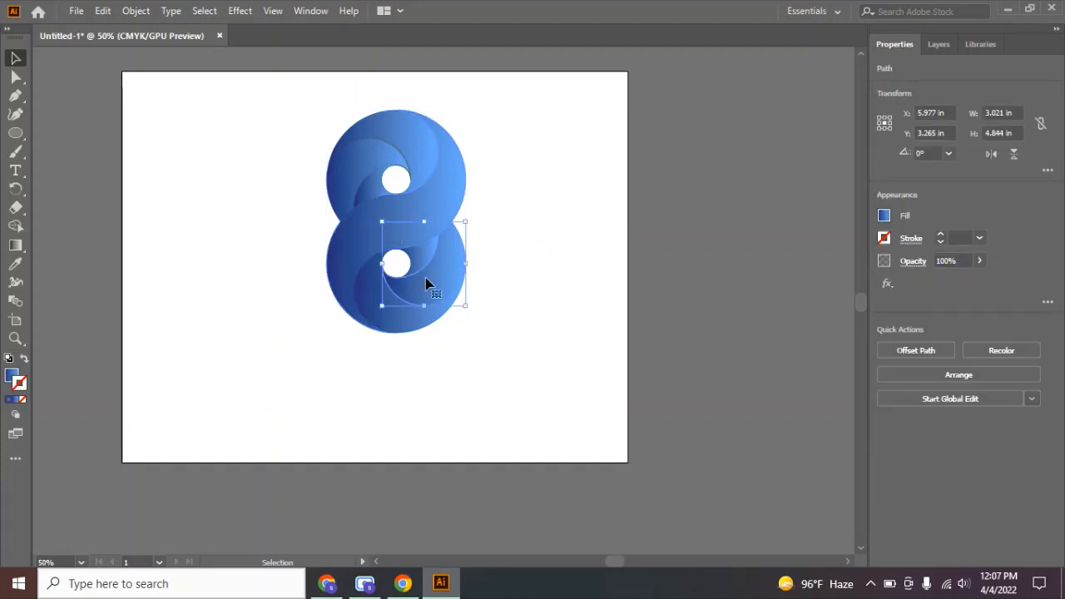
{"action": "left_click", "coordinate": [11, 402]}
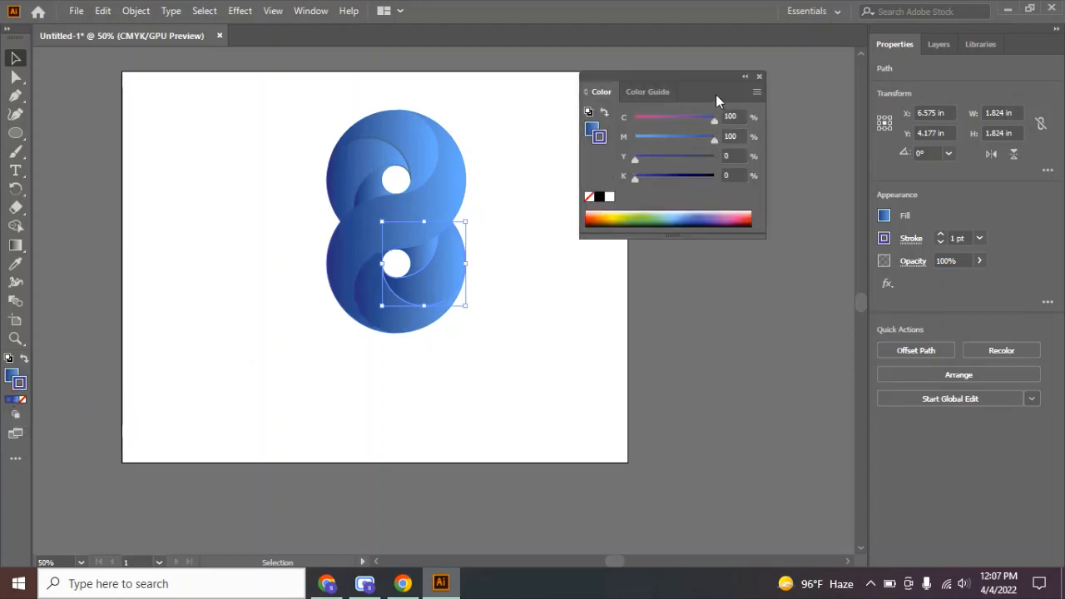
{"action": "left_click", "coordinate": [758, 76]}
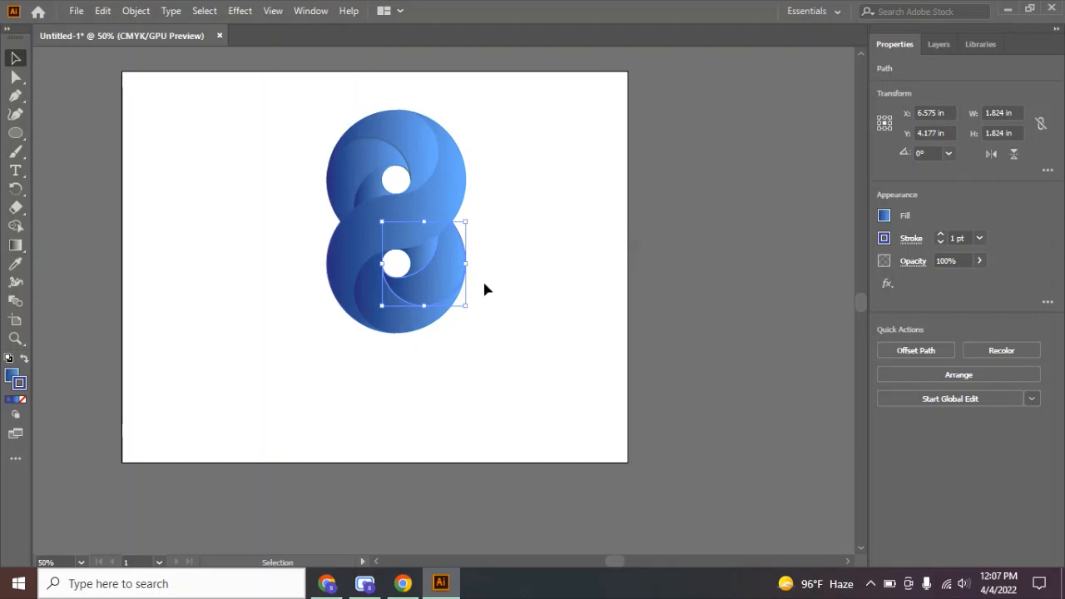
{"action": "left_click", "coordinate": [575, 305]}
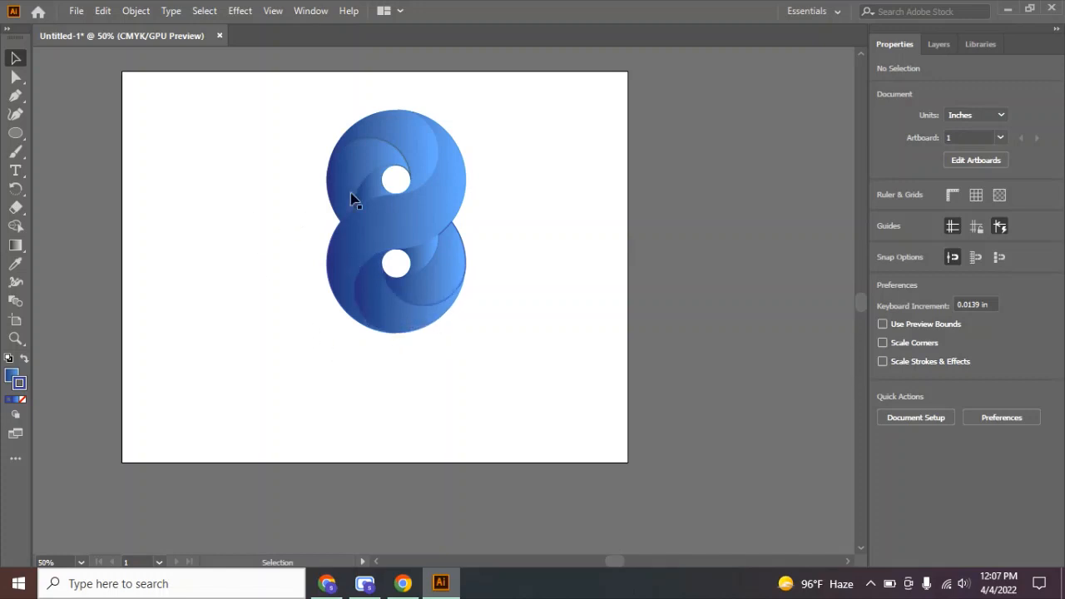
- With no shape selected, pick a green stroke colour of C=60.78 M=0 Y=100 K=0 from the CMYK spectrum
{"action": "left_click", "coordinate": [7, 403]}
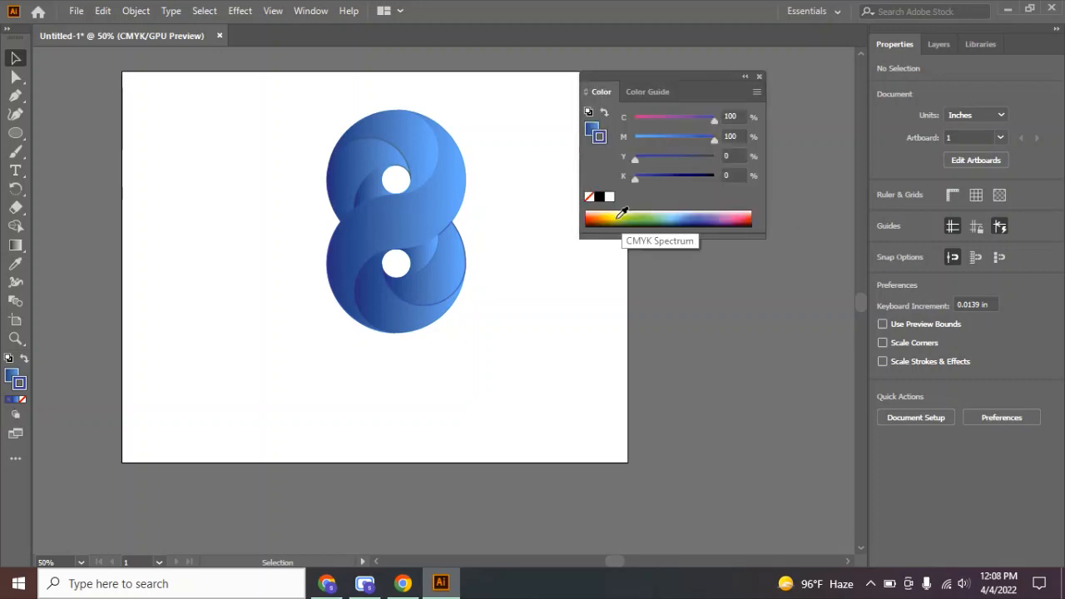
{"action": "left_click_drag", "start_coordinate": [620, 214], "coordinate": [632, 214]}
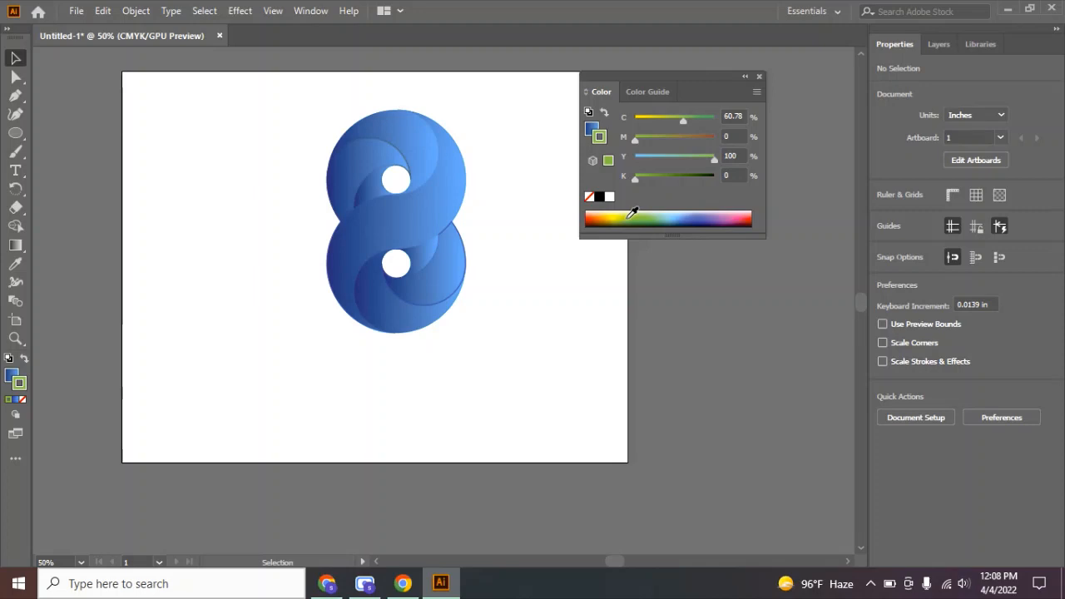
{"action": "left_click", "coordinate": [758, 76]}
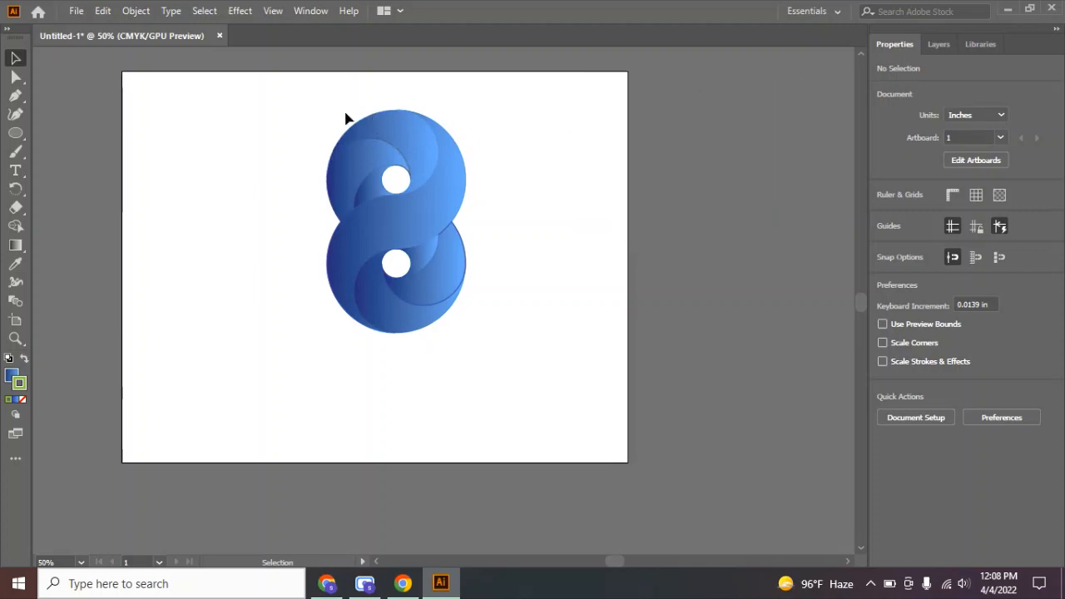
{"action": "key", "text": "ctrl+a"}
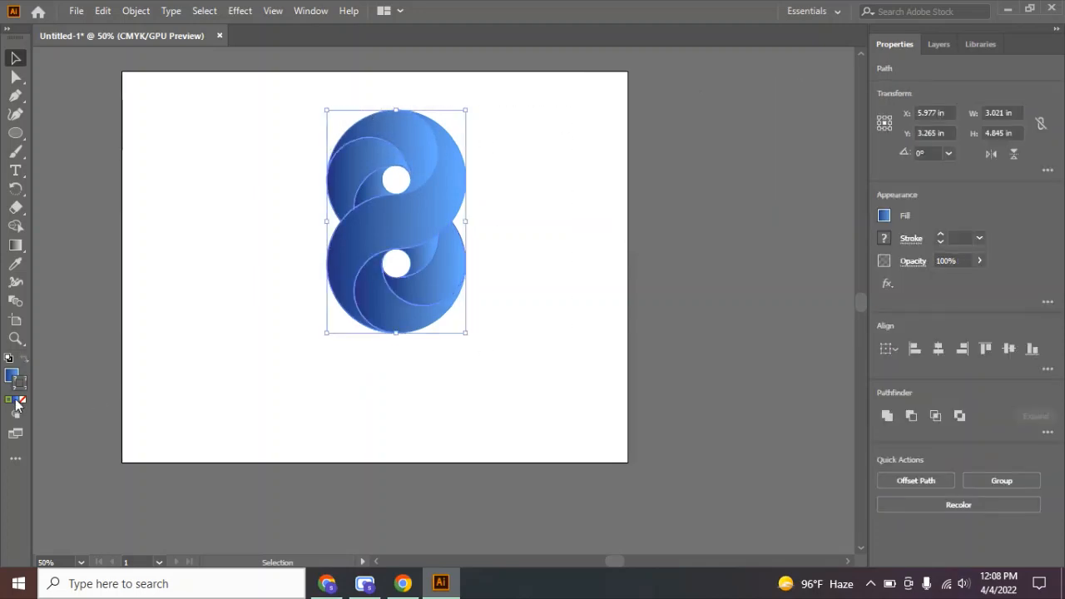
{"action": "left_click", "coordinate": [256, 298]}
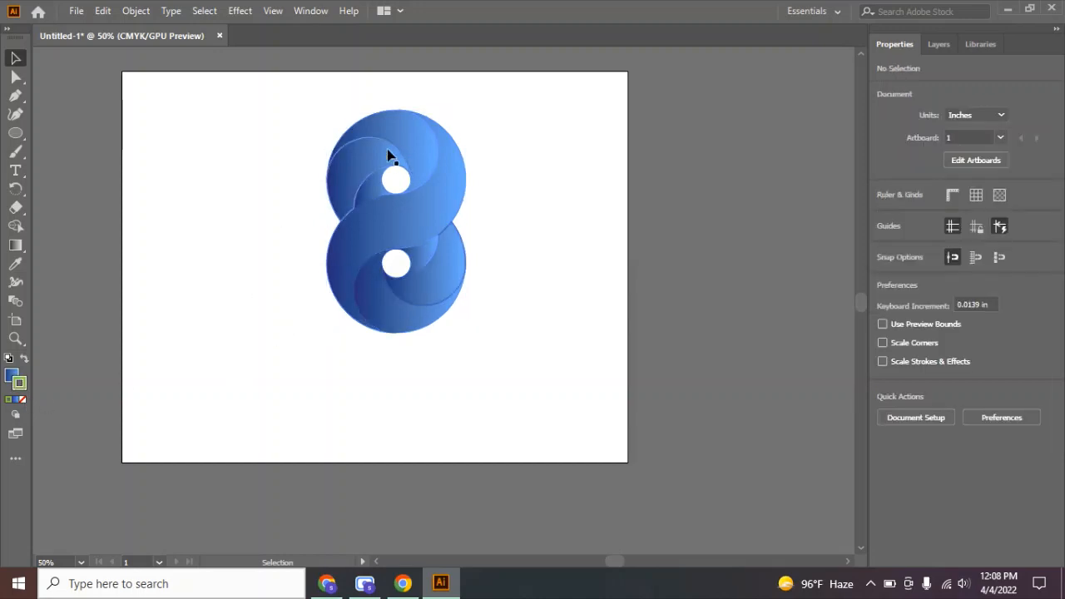
- Give the upper-left swirl a solid yellow stroke of C=0.39 M=13.33 Y=83.92 K=0 from the CMYK spectrum
{"action": "left_click", "coordinate": [390, 155]}
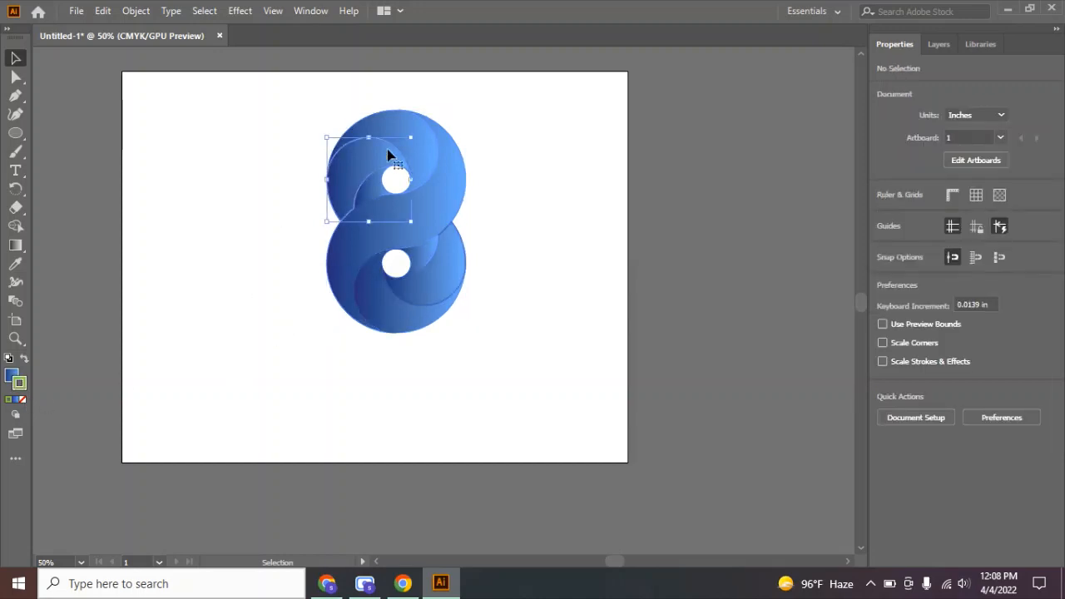
{"action": "left_click", "coordinate": [10, 400]}
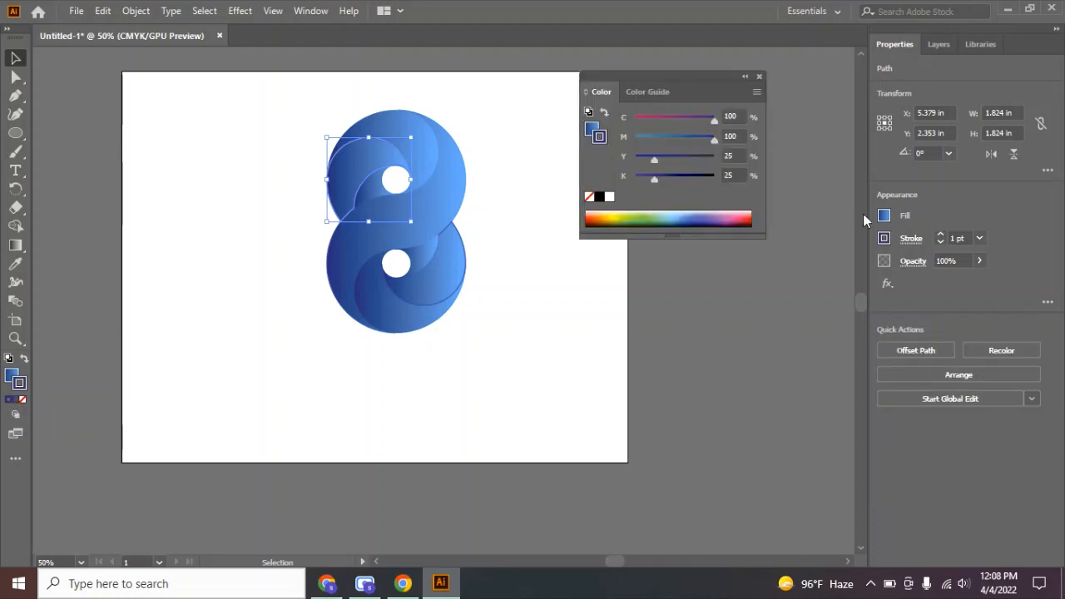
{"action": "mouse_move", "coordinate": [646, 215]}
{"action": "left_mouse_down"}
{"action": "mouse_move", "coordinate": [620, 209]}
{"action": "mouse_move", "coordinate": [692, 217]}
{"action": "mouse_move", "coordinate": [611, 209]}
{"action": "left_mouse_up"}
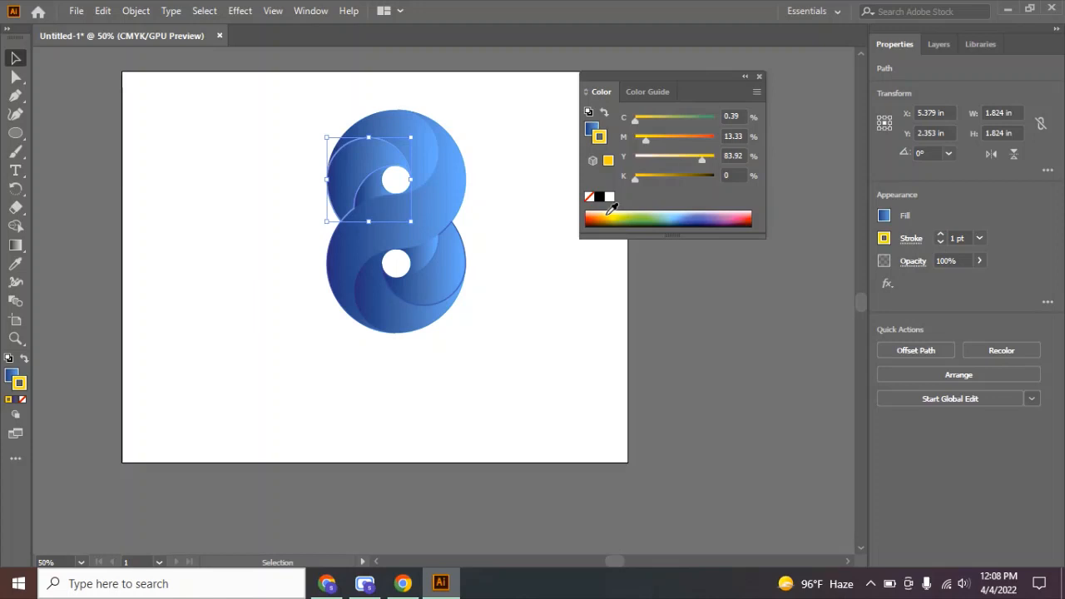
- Close the colour settings and deselect the upper-left swirl
{"action": "left_click", "coordinate": [758, 76]}
{"action": "left_click", "coordinate": [559, 150]}
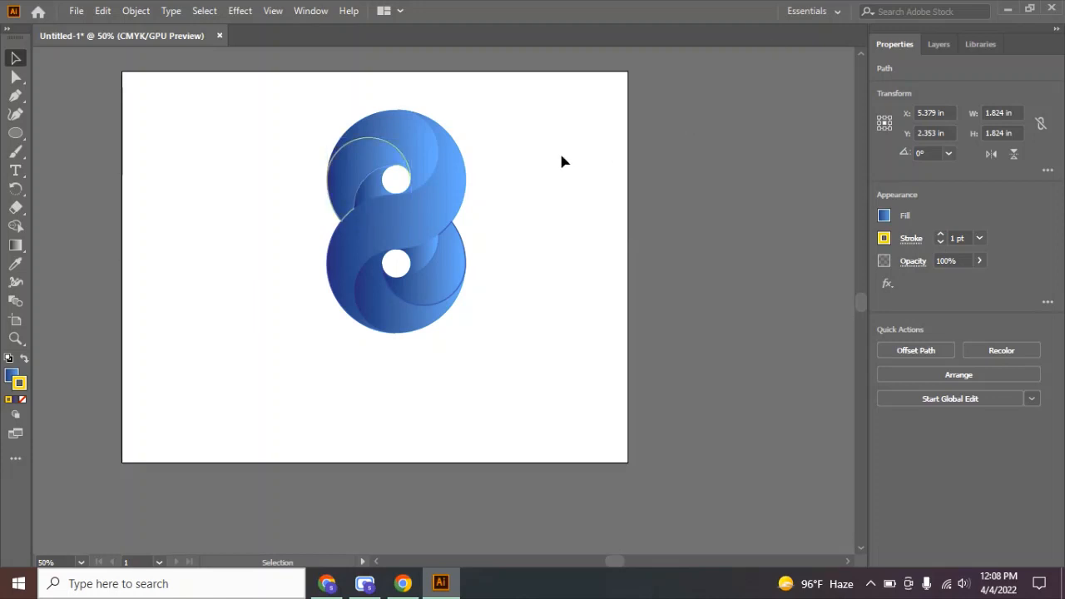
- Give the lower-right swirl a solid yellow stroke of C=1.96 M=5.1 Y=91.76 K=0 from the CMYK spectrum, and deselect it
{"action": "left_click", "coordinate": [439, 275]}
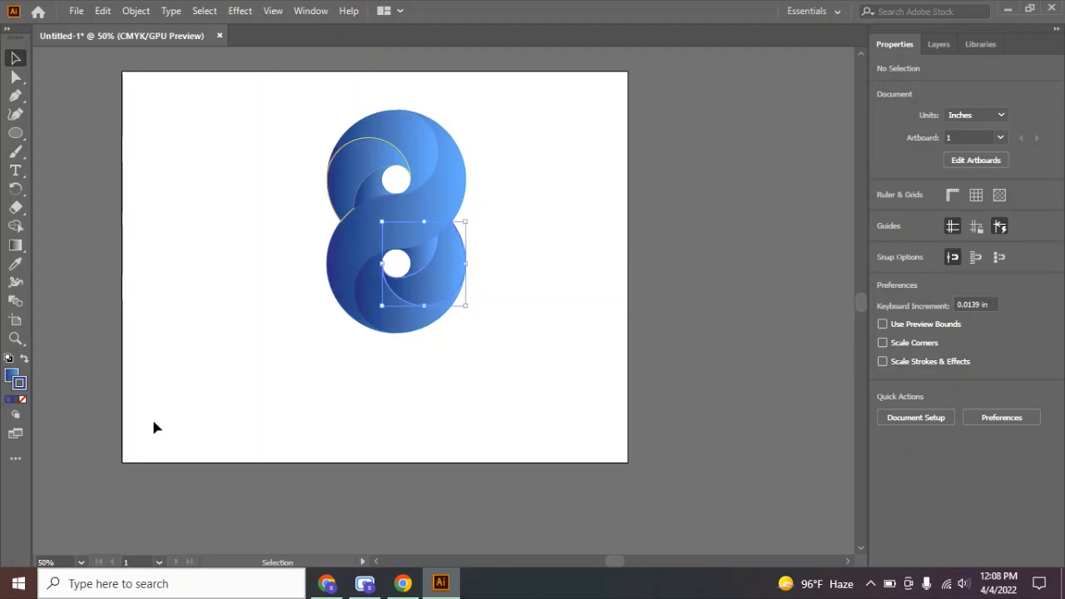
{"action": "left_click", "coordinate": [9, 400]}
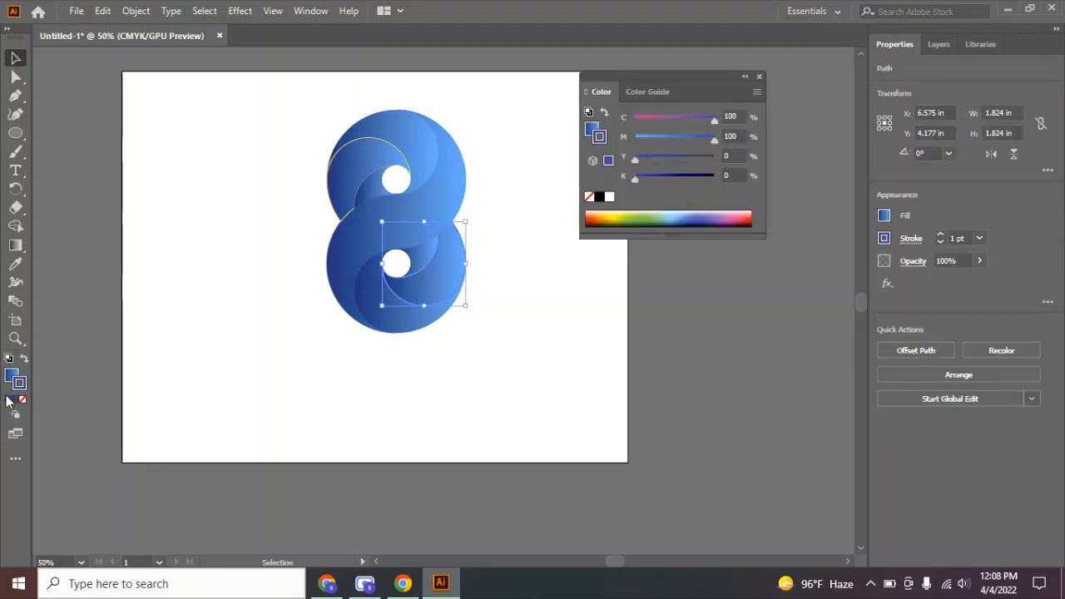
{"action": "left_click", "coordinate": [600, 212]}
{"action": "left_click", "coordinate": [599, 212]}
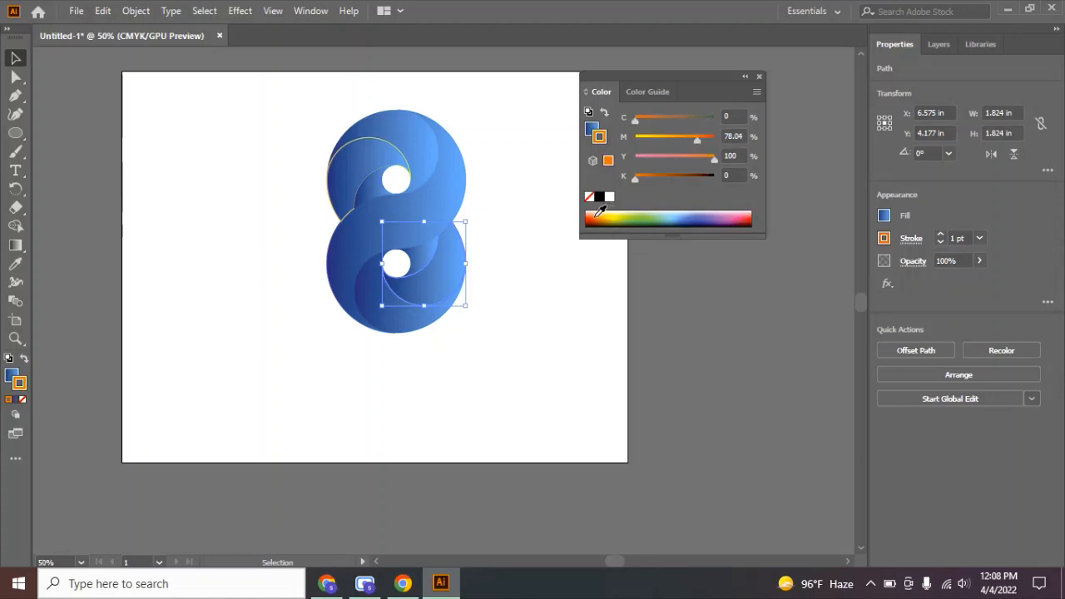
{"action": "left_click", "coordinate": [602, 213]}
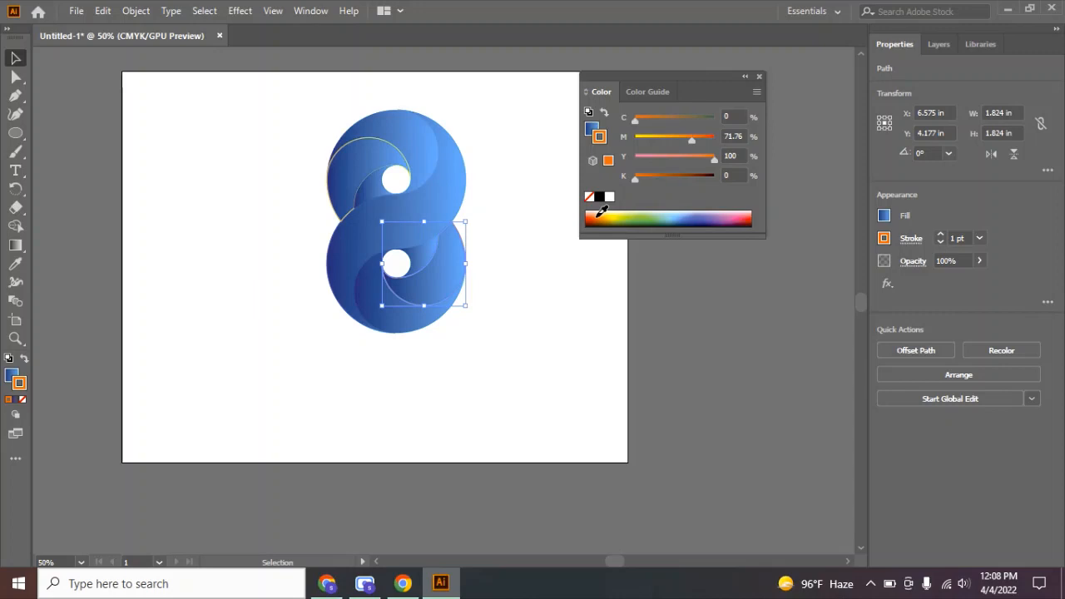
{"action": "left_click", "coordinate": [605, 211]}
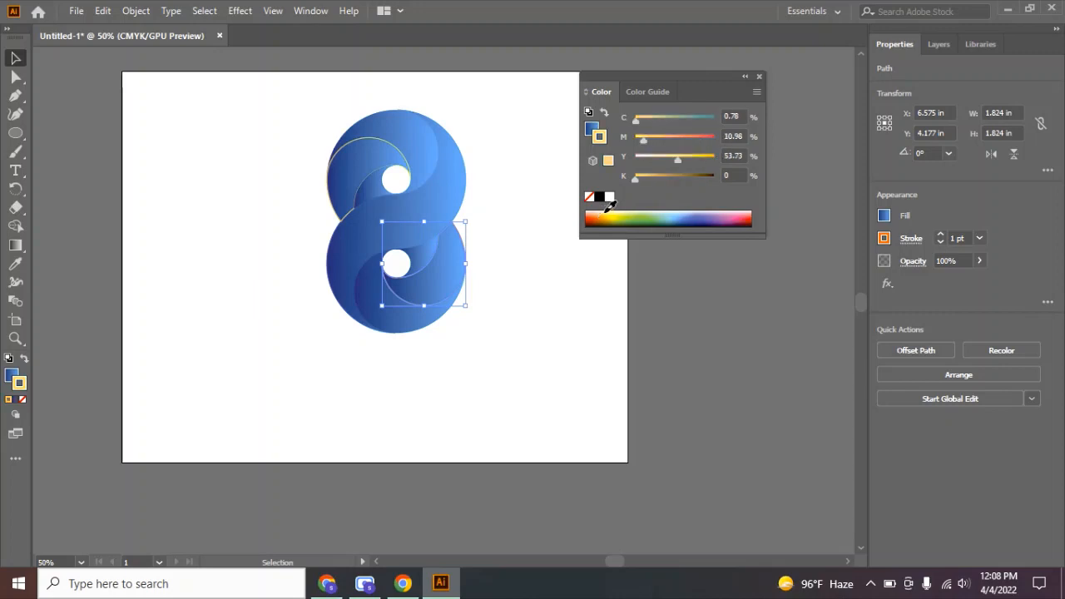
{"action": "left_click", "coordinate": [599, 212]}
{"action": "left_click_drag", "start_coordinate": [599, 212], "coordinate": [605, 215]}
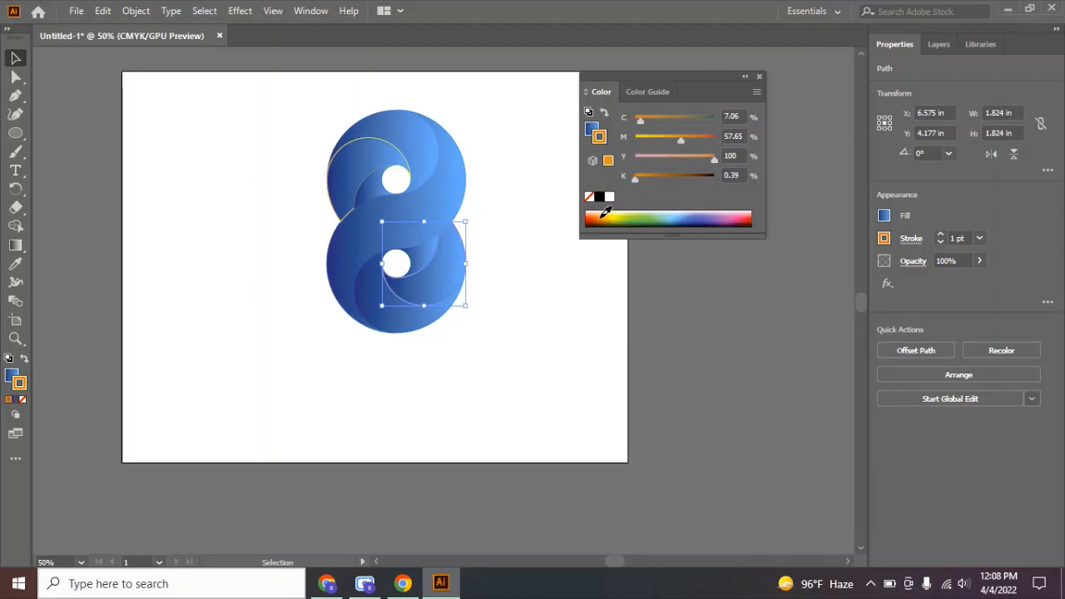
{"action": "left_click", "coordinate": [607, 209]}
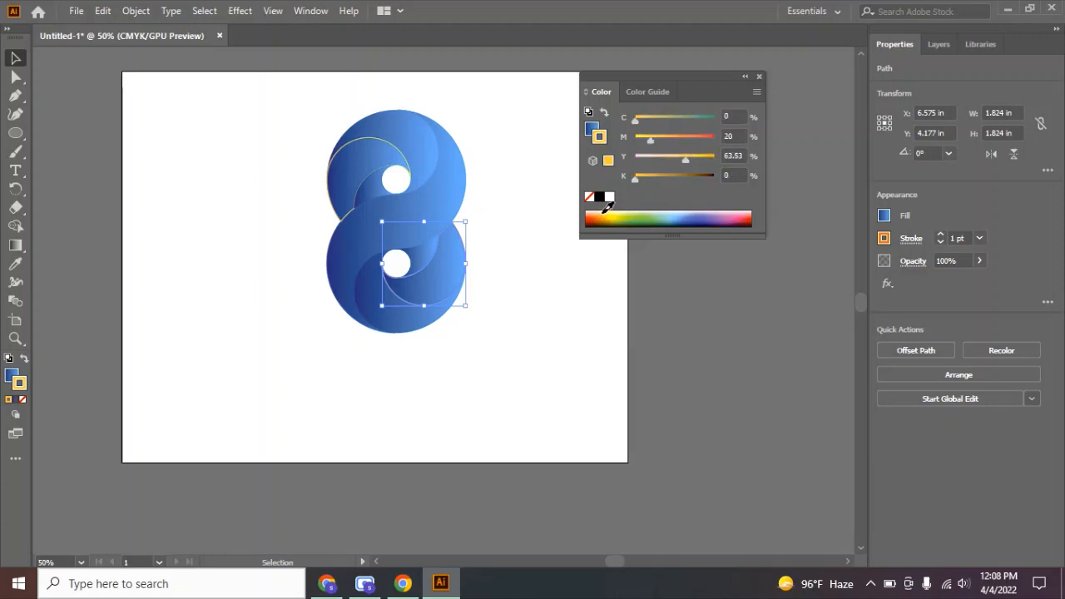
{"action": "left_click_drag", "start_coordinate": [606, 209], "coordinate": [612, 210]}
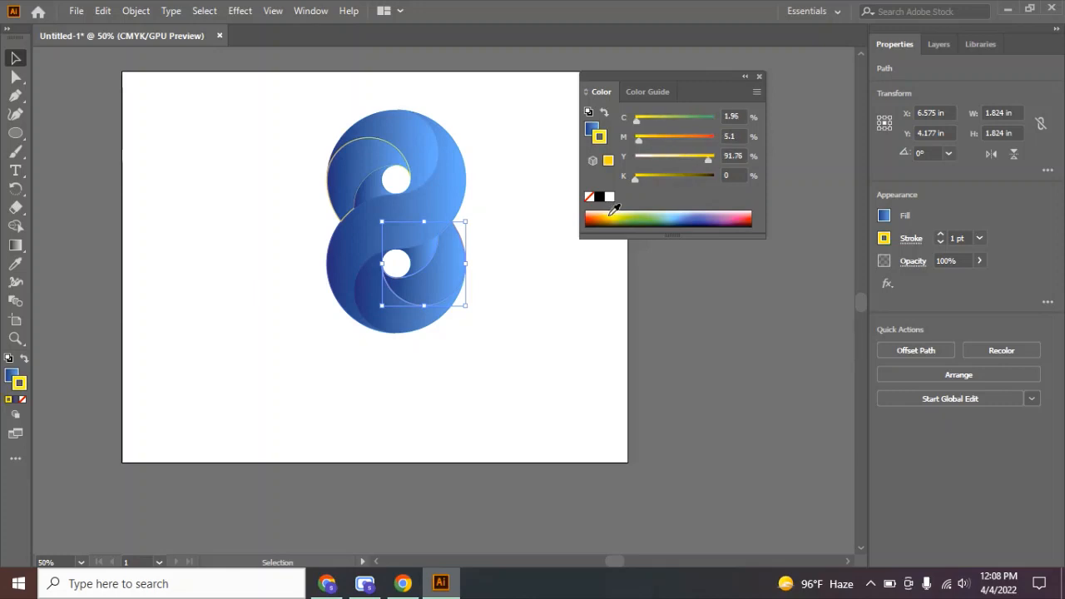
{"action": "left_click", "coordinate": [760, 75]}
{"action": "left_click", "coordinate": [678, 221]}
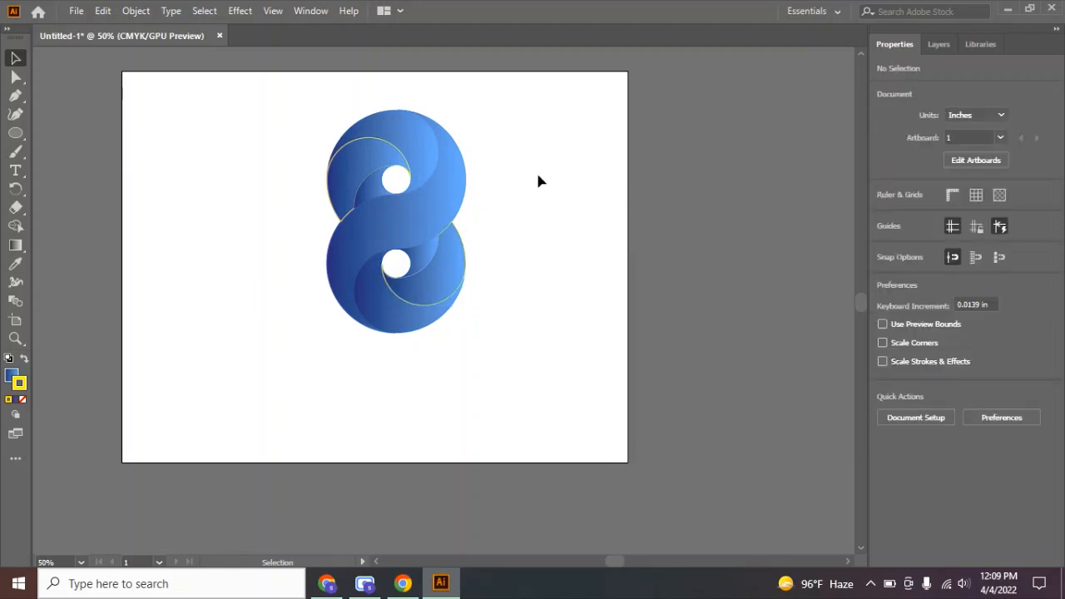